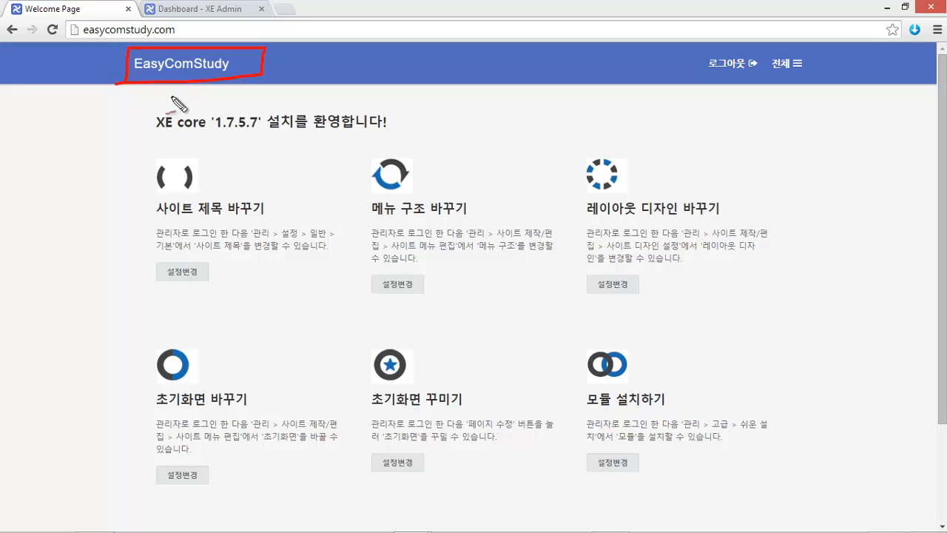
mouse_move(158, 90)
mouse_down()
mouse_move(159, 117)
mouse_move(311, 111)
mouse_up()
drag(342, 109, 456, 102)
drag(498, 99, 629, 102)
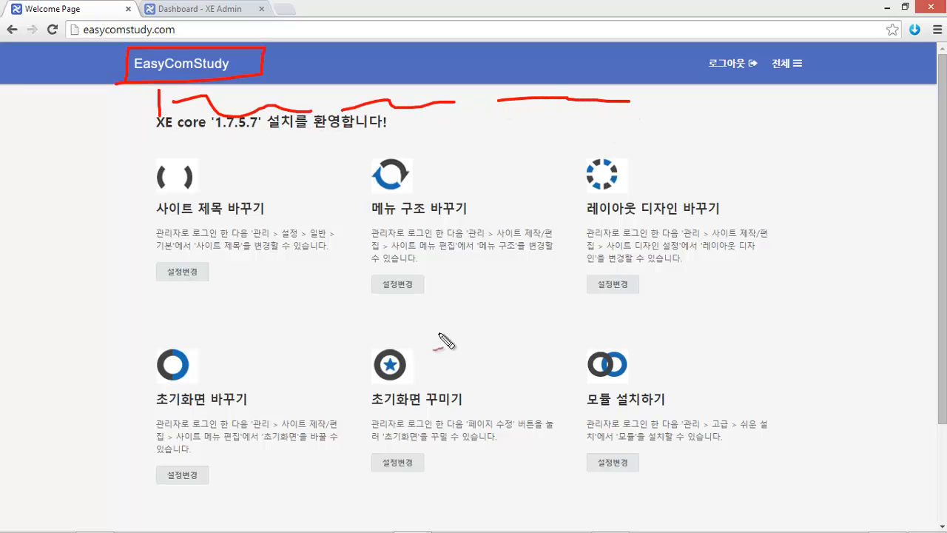
key(Escape)
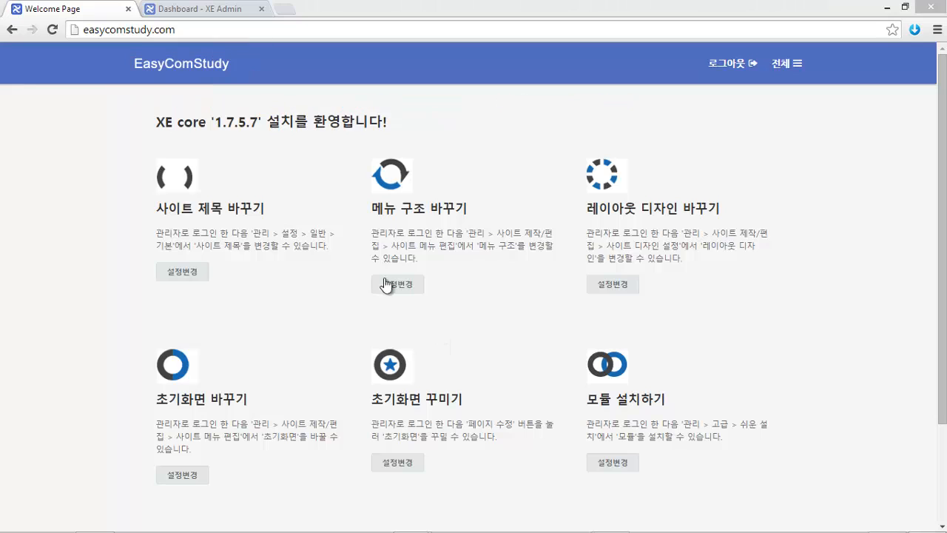
Step: Switch to the XE Admin dashboard and open the site menu editor (사이트 메뉴 편집)
click(197, 10)
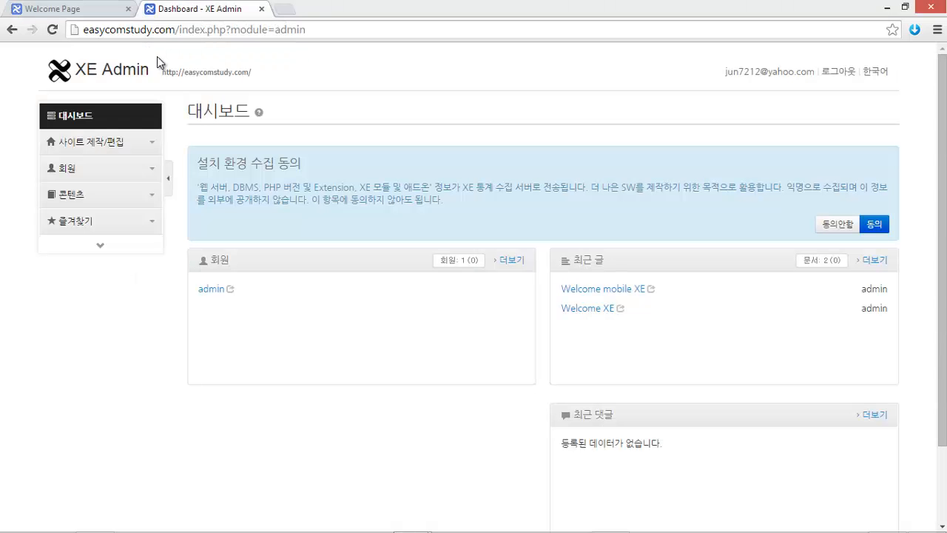
click(153, 148)
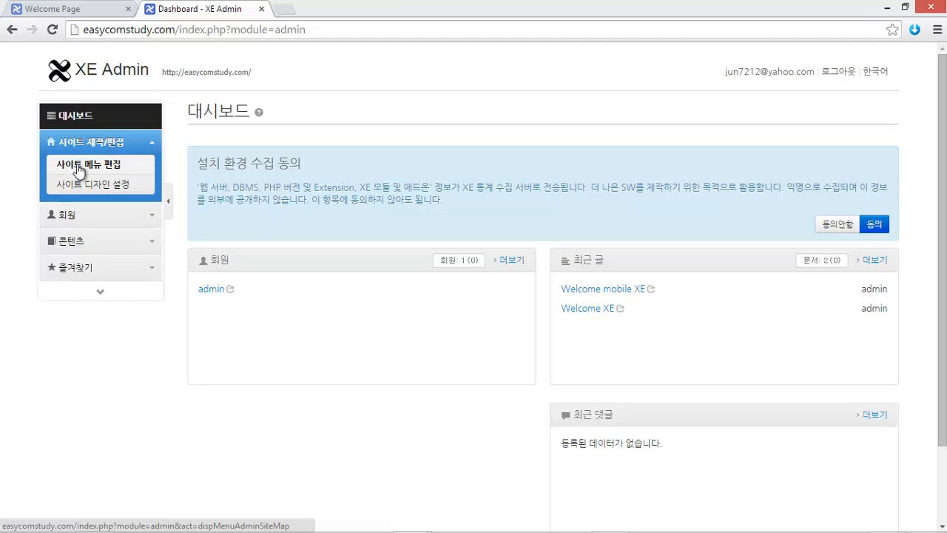
click(115, 166)
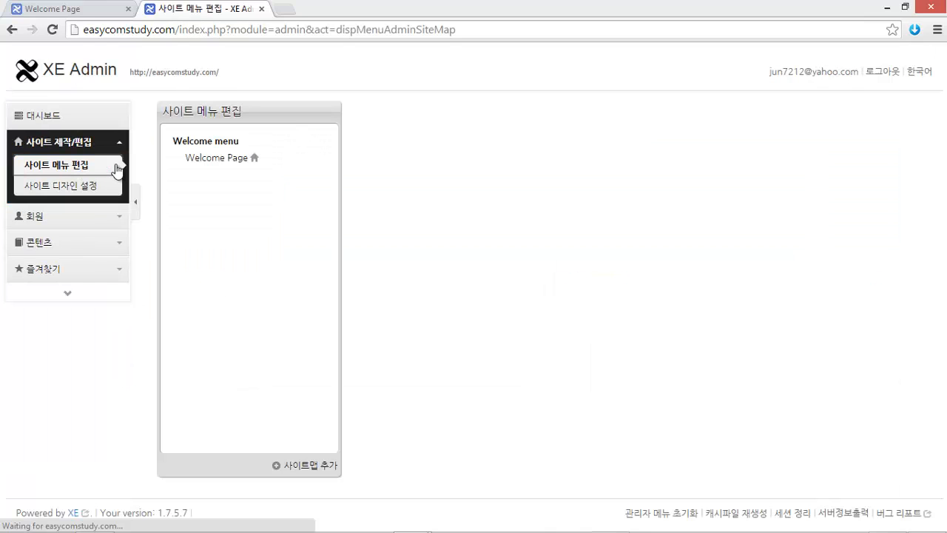
click(222, 157)
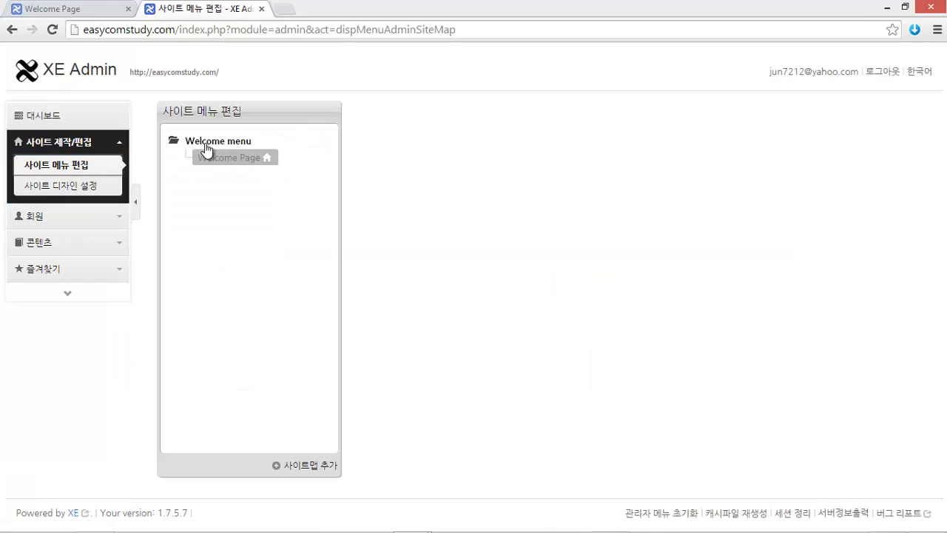
mouse_move(188, 179)
mouse_down()
mouse_move(287, 153)
mouse_move(154, 151)
mouse_move(235, 179)
mouse_up()
key(Escape)
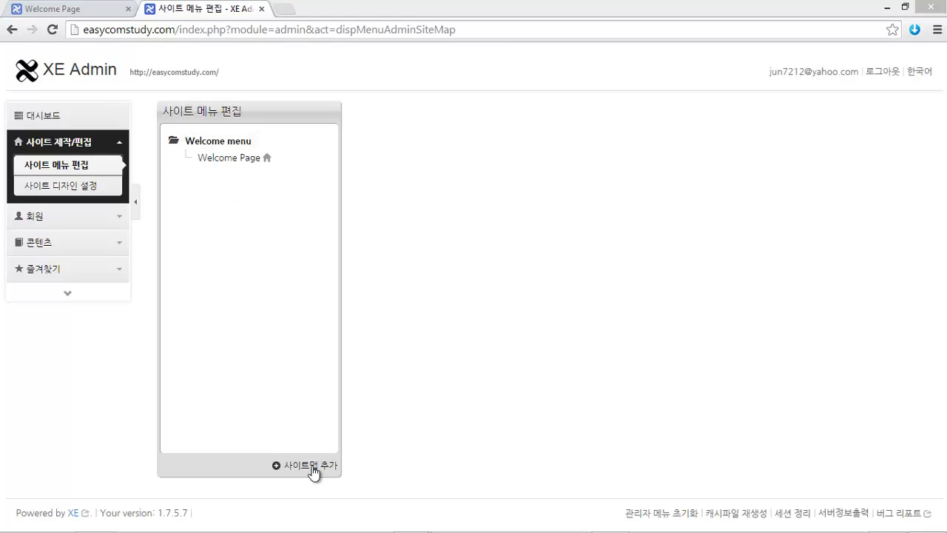
Step: Add a new sitemap named MainMenu
click(315, 466)
click(410, 154)
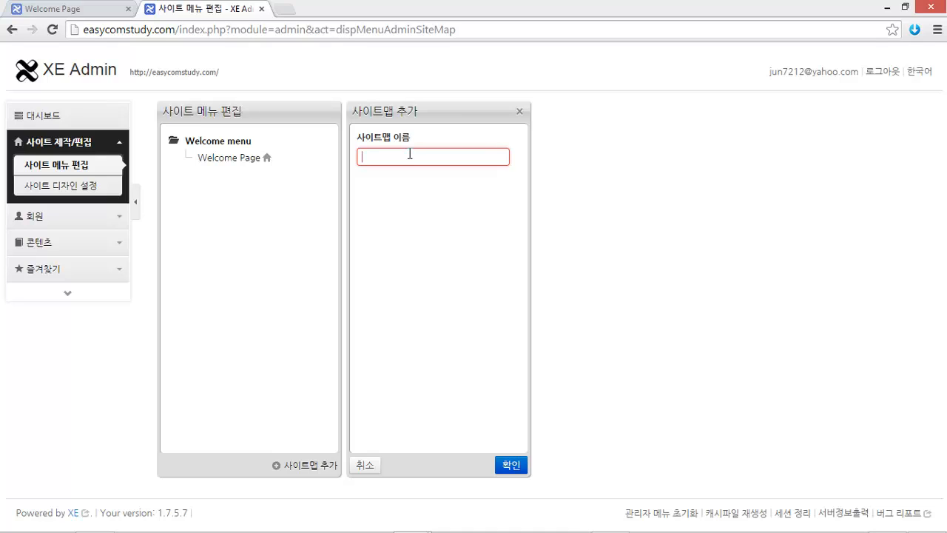
text(MainMenu)
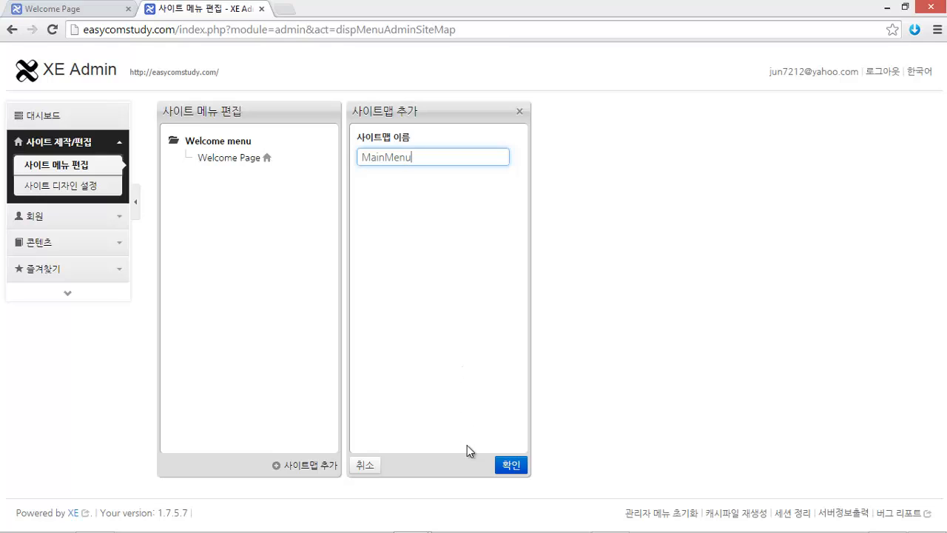
click(509, 465)
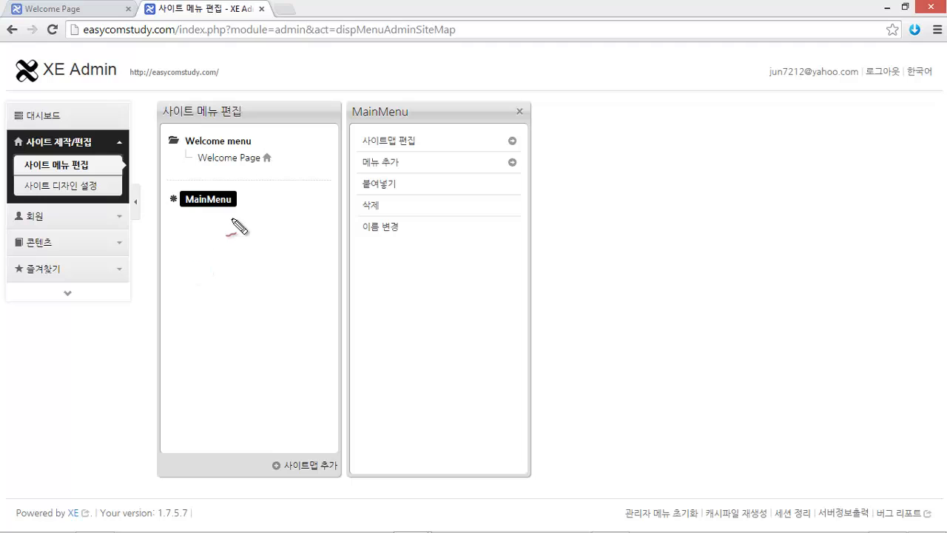
mouse_move(233, 218)
mouse_down()
mouse_move(154, 220)
mouse_move(218, 174)
mouse_move(254, 217)
mouse_move(222, 223)
mouse_up()
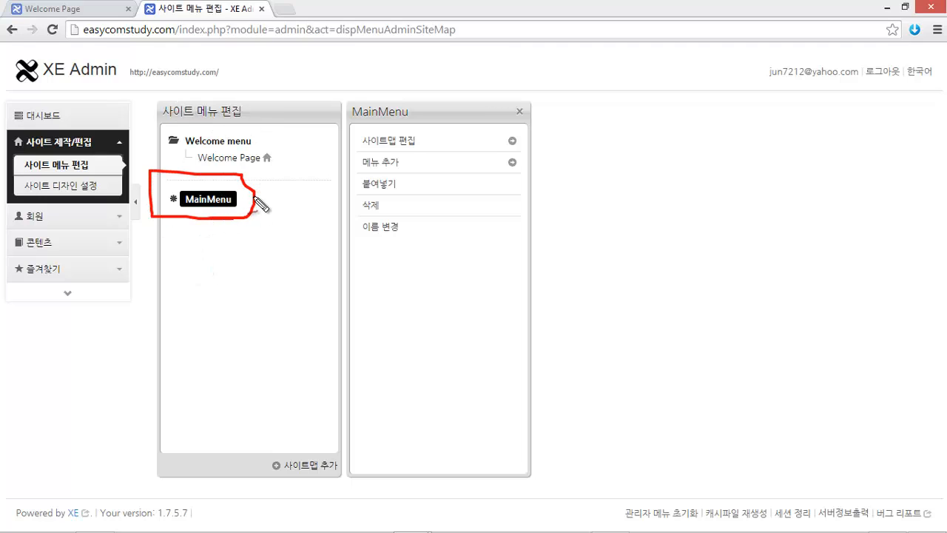
mouse_move(356, 162)
mouse_down()
mouse_move(407, 157)
mouse_move(406, 175)
mouse_move(344, 180)
mouse_up()
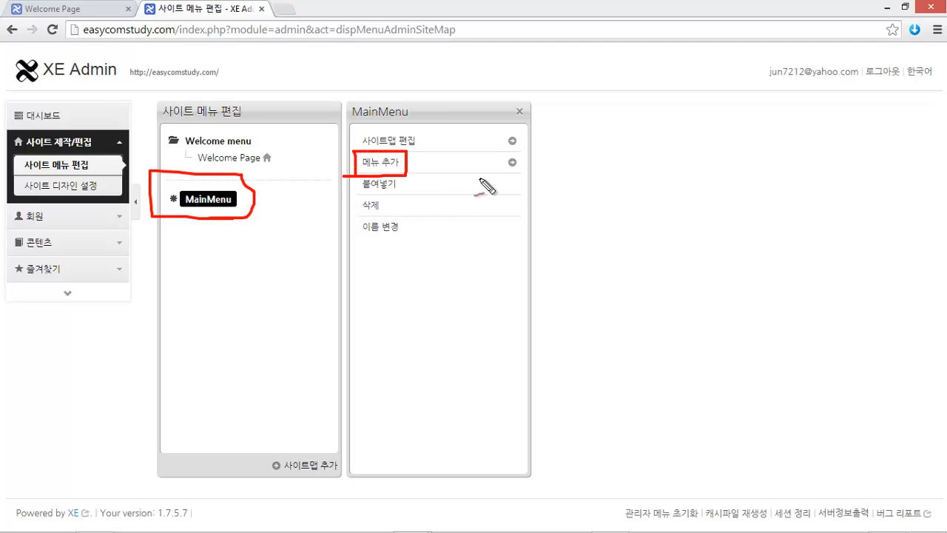
key(Escape)
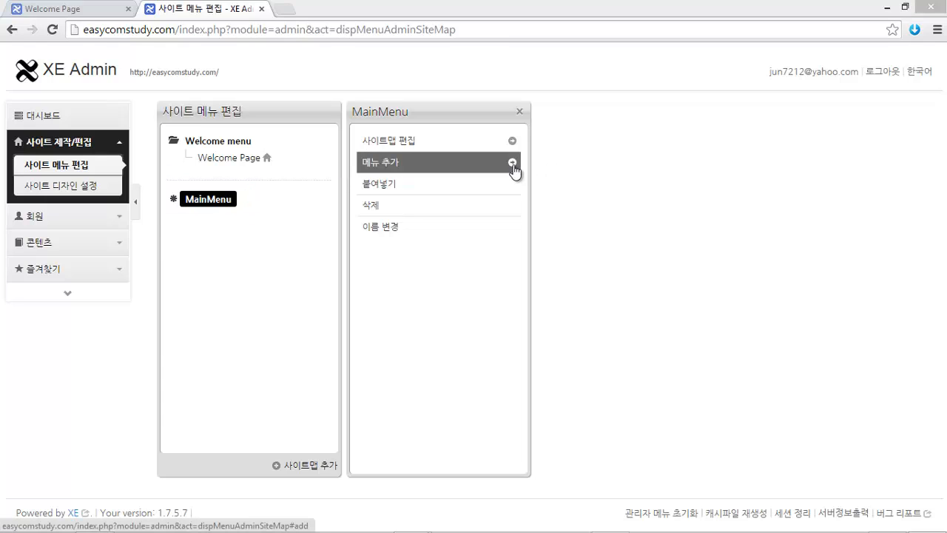
Step: Open the list of menu types that can be added to MainMenu (메뉴 추가)
click(512, 163)
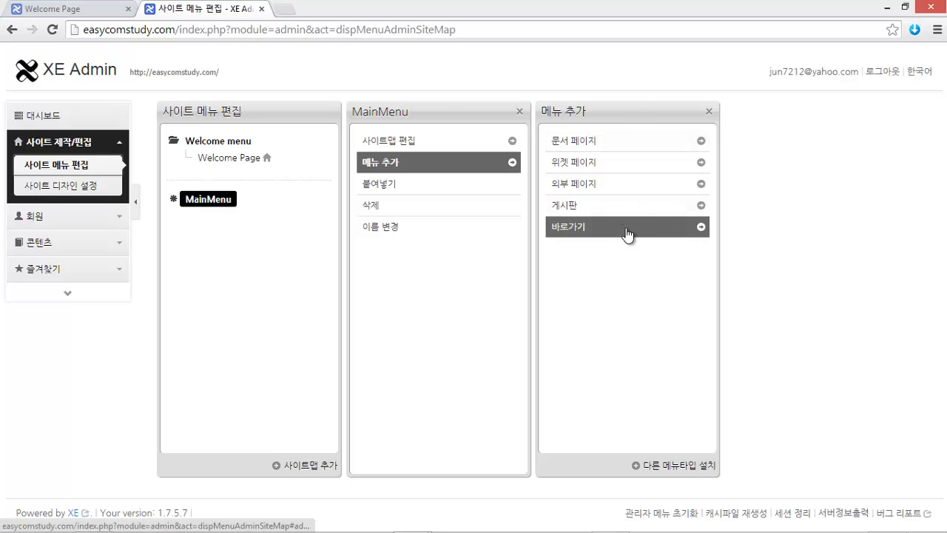
key(ctrl+2)
mouse_move(550, 167)
mouse_down()
mouse_move(555, 151)
mouse_move(601, 151)
mouse_up()
drag(553, 171, 606, 172)
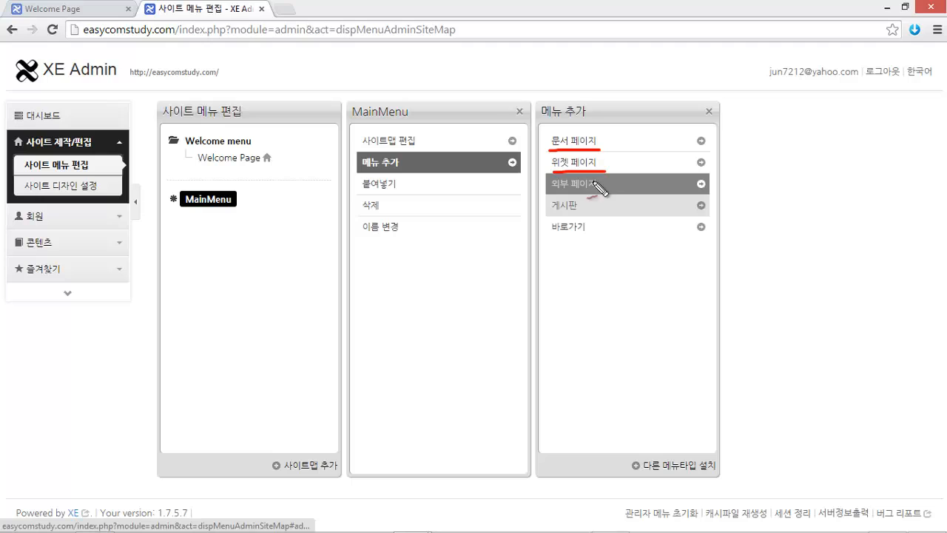
drag(551, 191, 608, 191)
drag(552, 215, 613, 215)
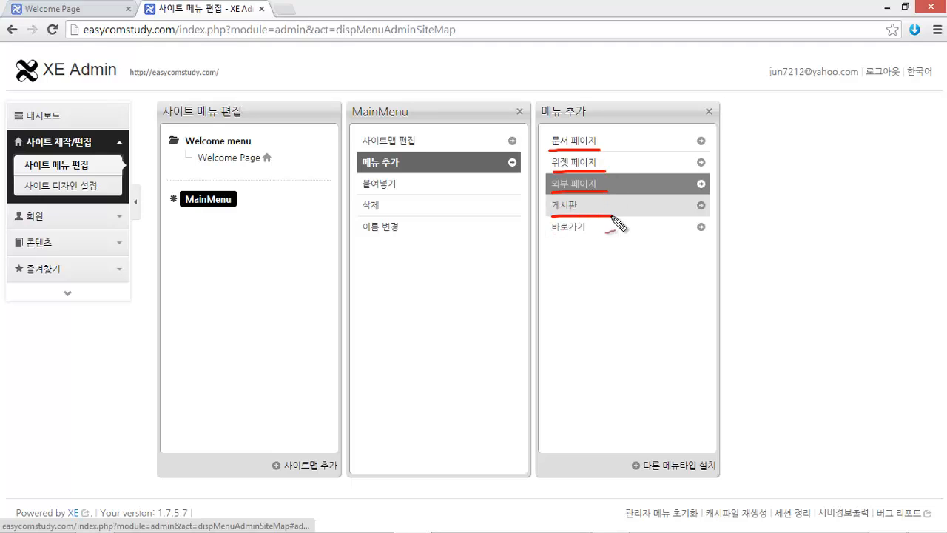
drag(552, 238, 604, 238)
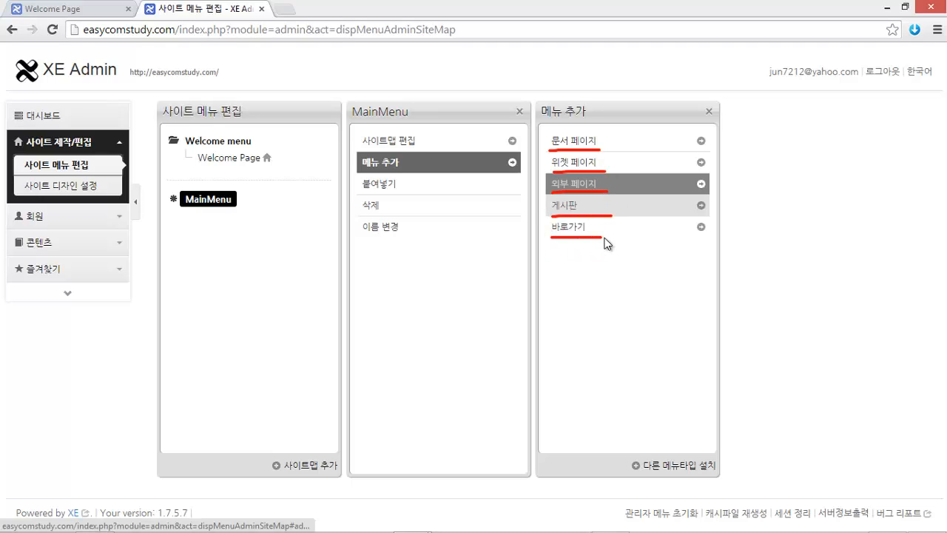
key(Escape)
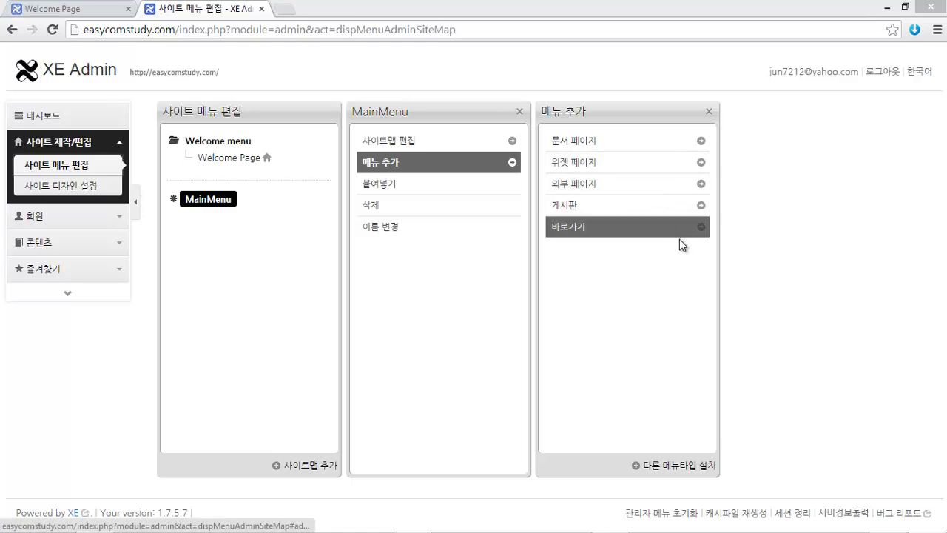
Step: View the creation form for a document page (문서 페이지) menu under MainMenu
click(700, 141)
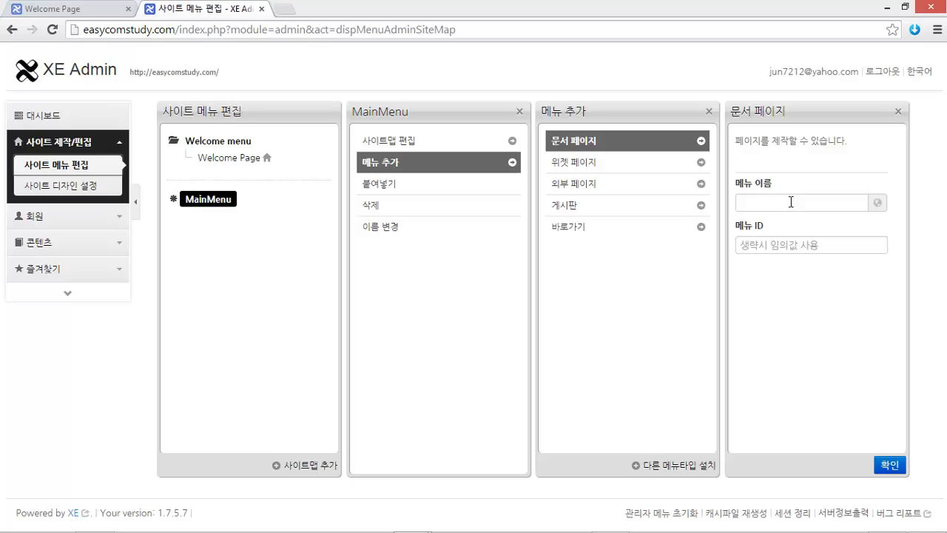
key(ctrl+shift+d)
mouse_move(453, 93)
mouse_down()
mouse_move(452, 118)
mouse_move(474, 101)
mouse_move(473, 116)
mouse_up()
drag(483, 108, 510, 96)
mouse_move(495, 97)
mouse_down()
mouse_move(492, 116)
mouse_move(509, 117)
mouse_move(529, 90)
mouse_up()
drag(530, 90, 533, 116)
drag(552, 79, 584, 115)
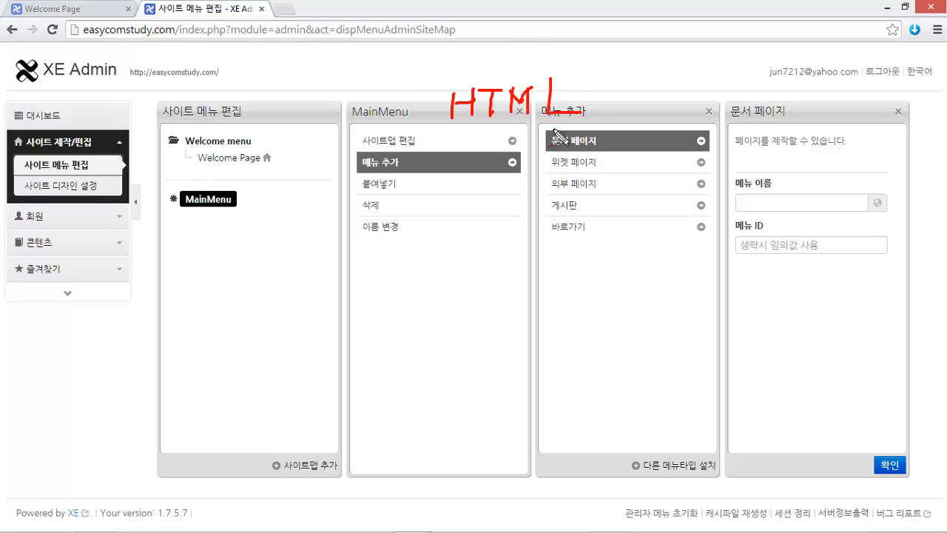
drag(430, 138, 582, 117)
key(Escape)
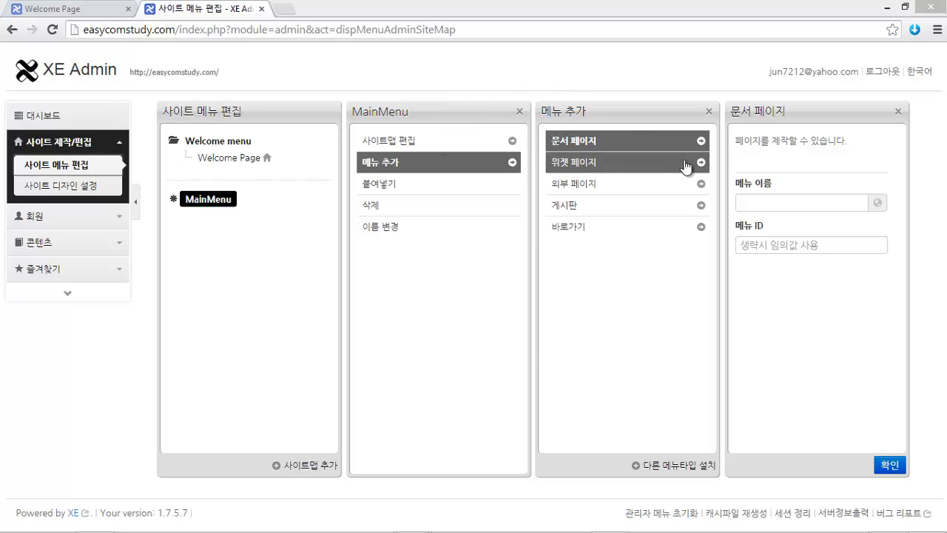
Step: View the creation form for a widget page (위젯 페이지) menu under MainMenu
click(694, 163)
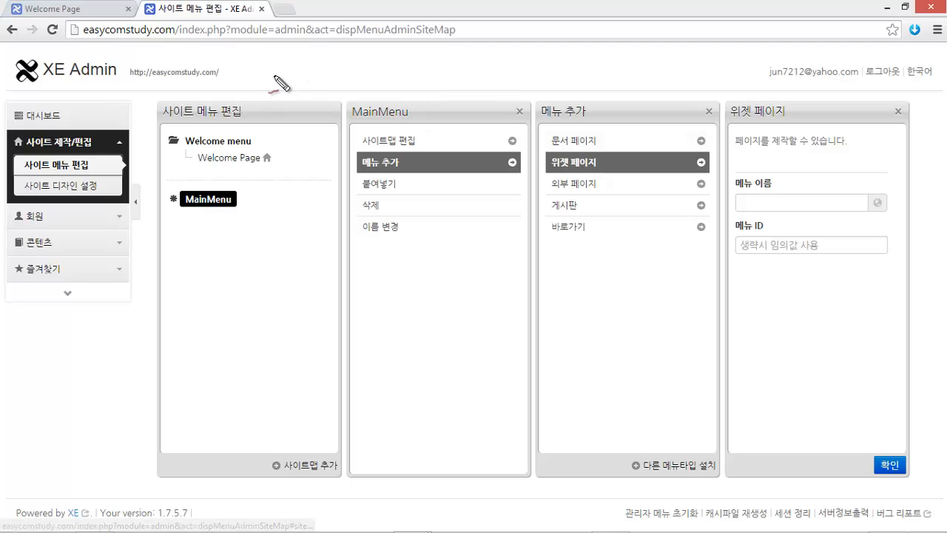
mouse_move(272, 139)
mouse_down()
mouse_move(271, 74)
mouse_move(387, 77)
mouse_move(404, 152)
mouse_up()
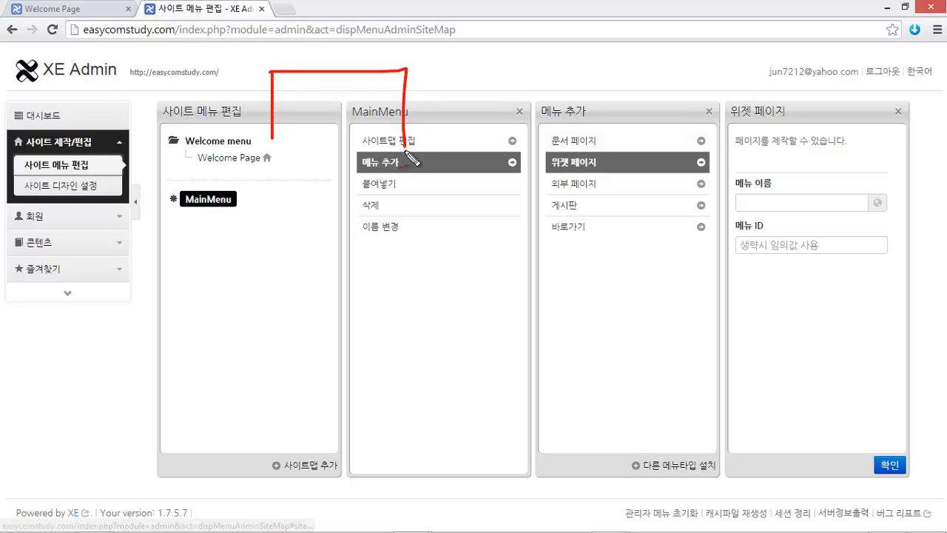
drag(255, 148, 411, 147)
drag(293, 93, 392, 90)
mouse_move(308, 108)
mouse_down()
mouse_move(405, 106)
mouse_move(411, 115)
mouse_up()
mouse_move(503, 84)
mouse_down()
mouse_move(436, 77)
mouse_move(406, 87)
mouse_move(449, 131)
mouse_up()
mouse_move(442, 71)
mouse_down()
mouse_move(584, 69)
mouse_move(446, 141)
mouse_up()
mouse_move(366, 166)
mouse_down()
mouse_move(355, 222)
mouse_move(511, 172)
mouse_move(362, 169)
mouse_up()
mouse_move(547, 172)
mouse_down()
mouse_move(628, 167)
mouse_move(531, 156)
mouse_move(559, 199)
mouse_move(531, 198)
mouse_up()
key(Escape)
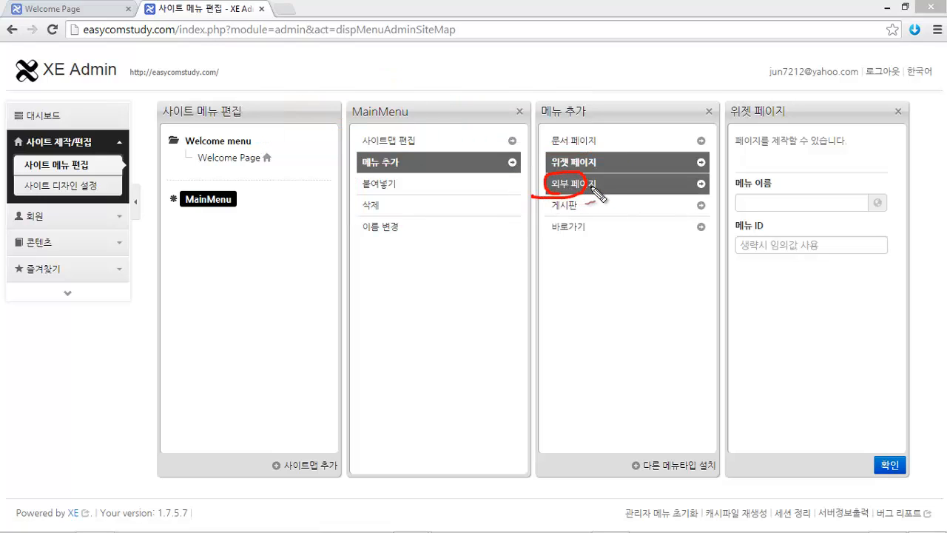
mouse_move(327, 82)
mouse_down()
mouse_move(327, 199)
mouse_move(514, 83)
mouse_move(359, 250)
mouse_move(320, 182)
mouse_move(347, 99)
mouse_move(413, 89)
mouse_move(364, 114)
mouse_up()
mouse_move(541, 217)
mouse_down()
mouse_move(608, 214)
mouse_move(552, 219)
mouse_up()
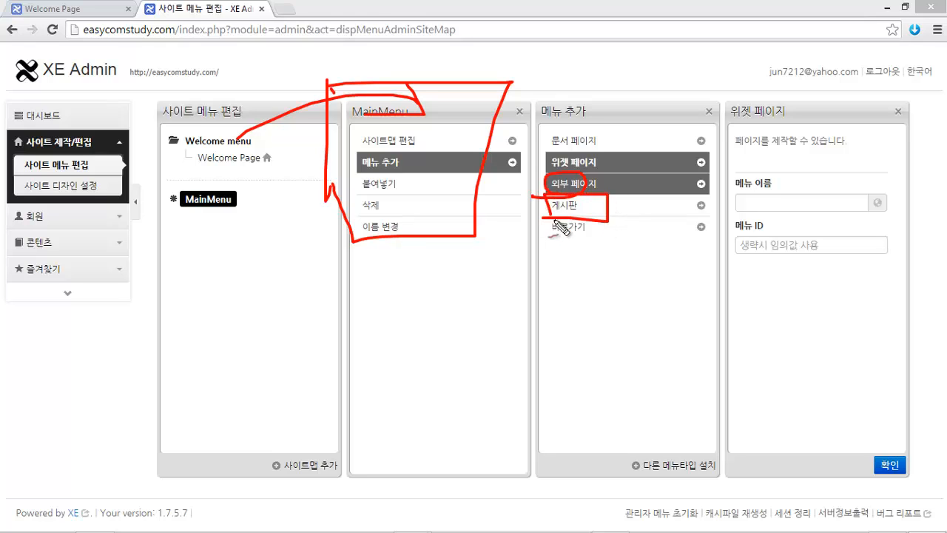
drag(584, 253, 586, 243)
key(Escape)
Step: View the creation form for a shortcut (바로가기) menu and its URL link field
click(661, 232)
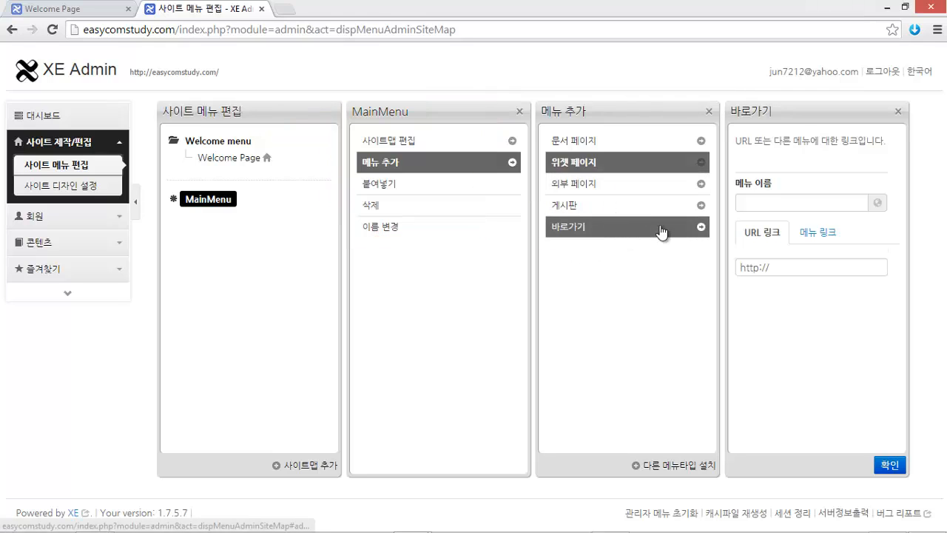
click(787, 267)
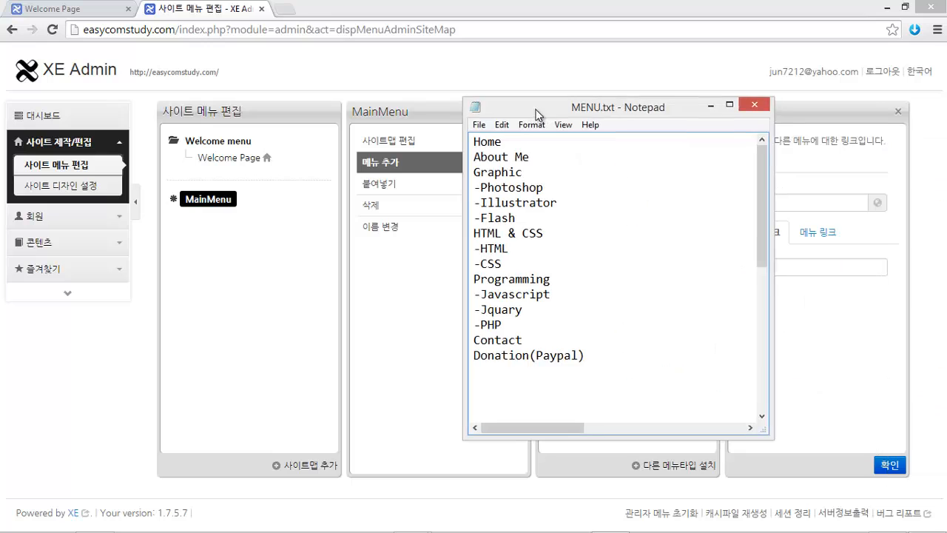
Step: In the MENU.txt Notepad window, move it clear of the forms and append "- 위젯" to Home and "- 문서" to About Me
drag(549, 77, 157, 88)
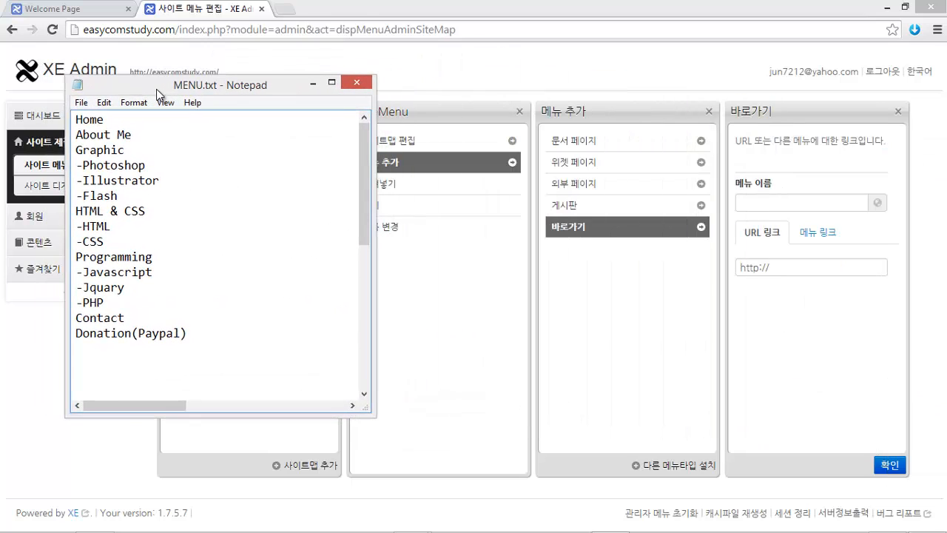
double_click(90, 120)
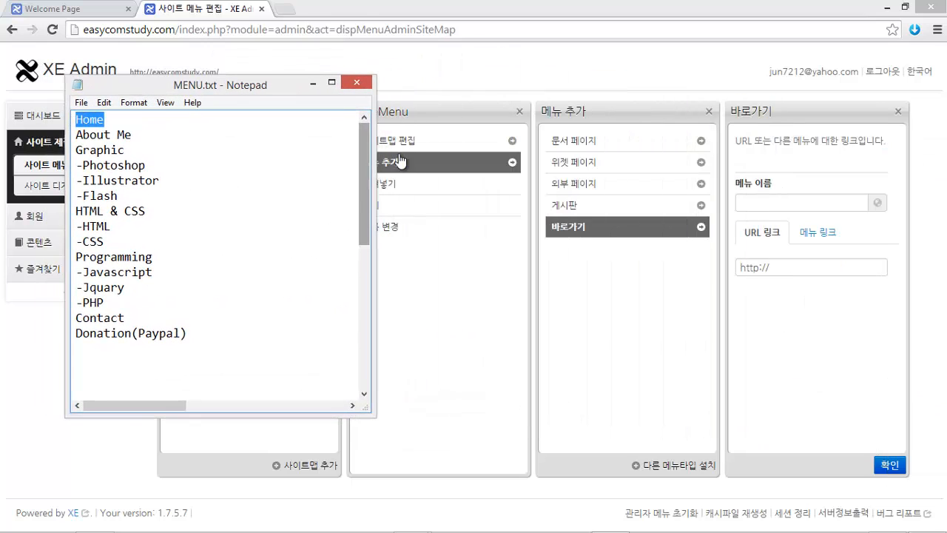
click(190, 121)
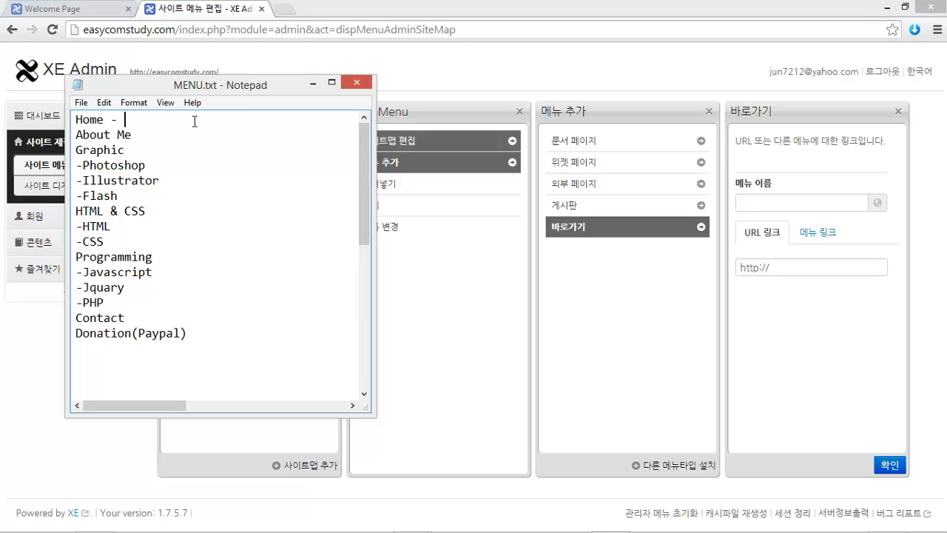
text(- 위젯)
click(200, 137)
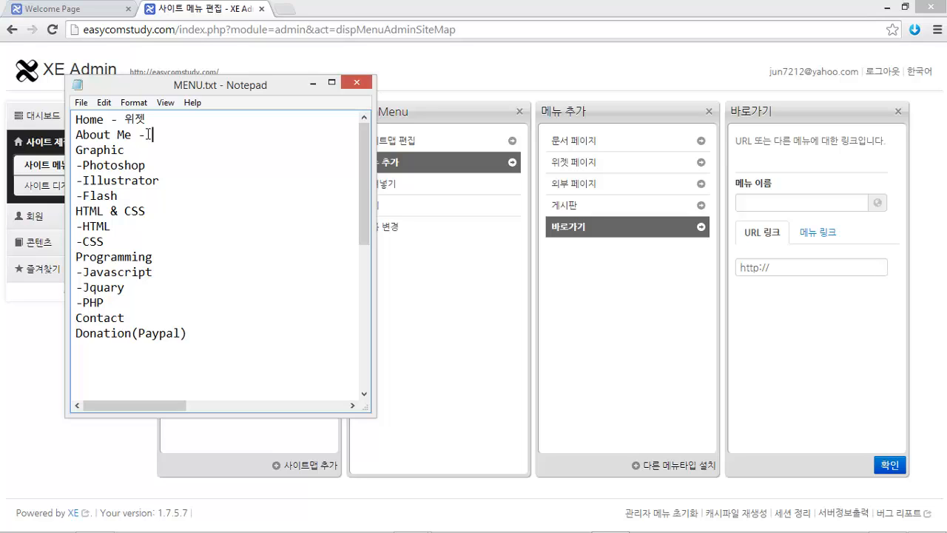
text(ㄴㅅ)
Step: Append "- 게시판" to the Graphic line of the menu list
click(148, 154)
drag(77, 150, 170, 299)
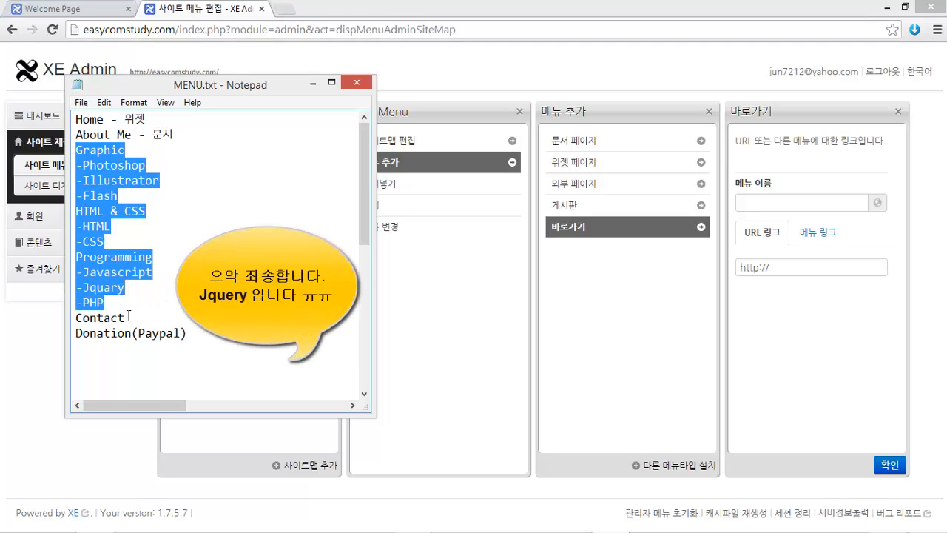
click(153, 257)
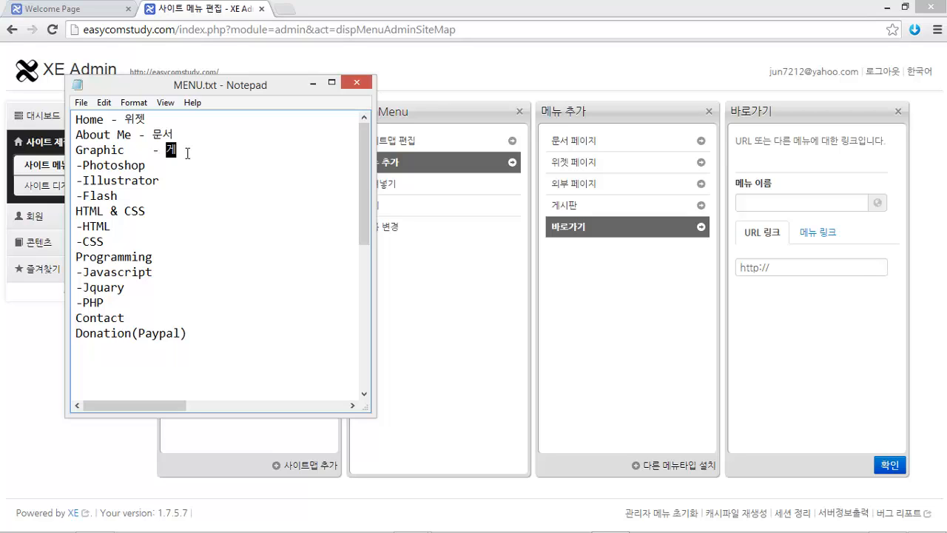
text(시판)
Step: Append "- 모듈" to Contact and "- 사용(문서)" to Donation(Paypal) in MENU.txt, and move the Notepad window out of view
click(205, 333)
text(사요)
drag(75, 333, 259, 334)
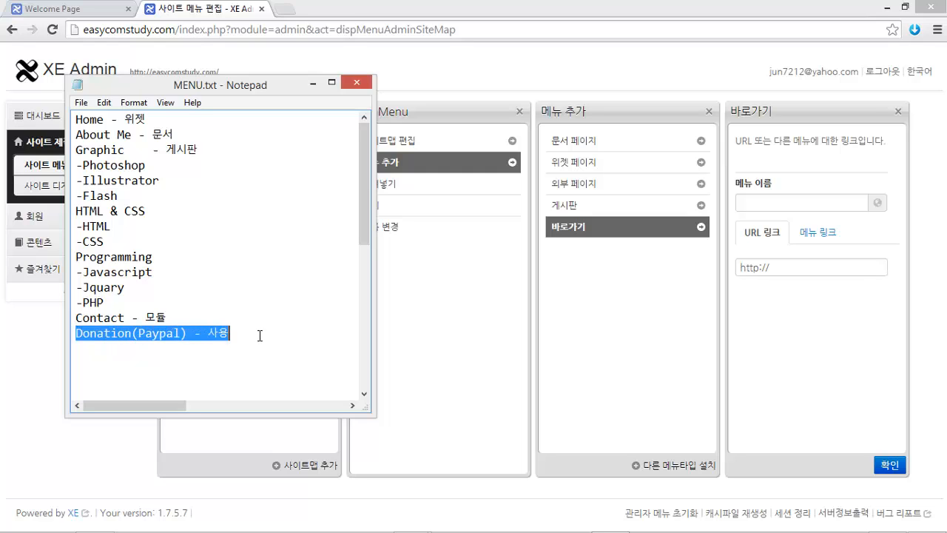
click(237, 335)
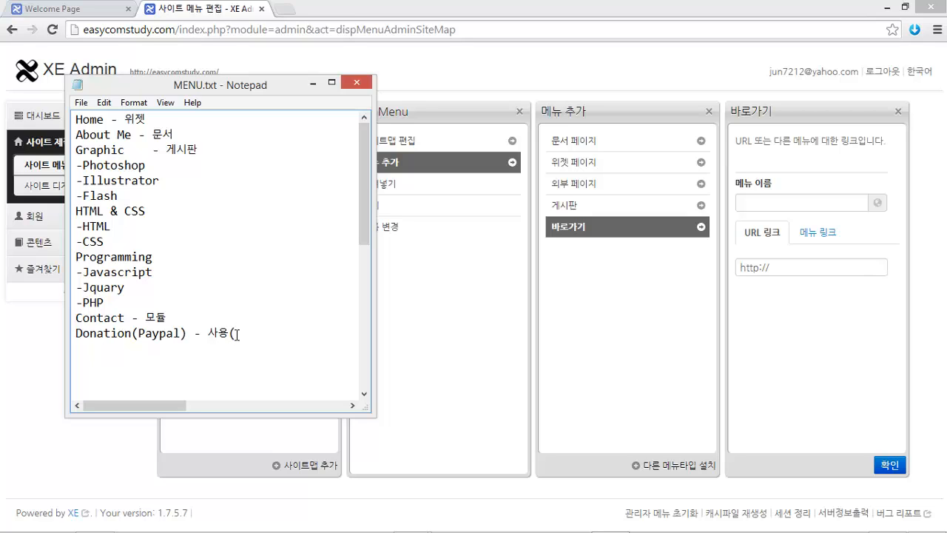
text((문서)
drag(354, 101, 946, 130)
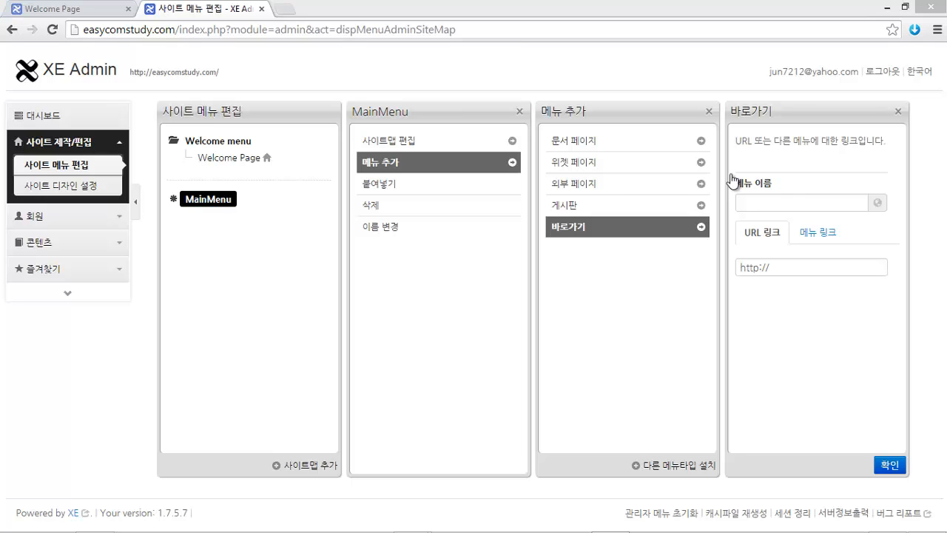
Step: Create a widget page (위젯 페이지) menu under MainMenu with the name Home and the menu ID home
click(617, 168)
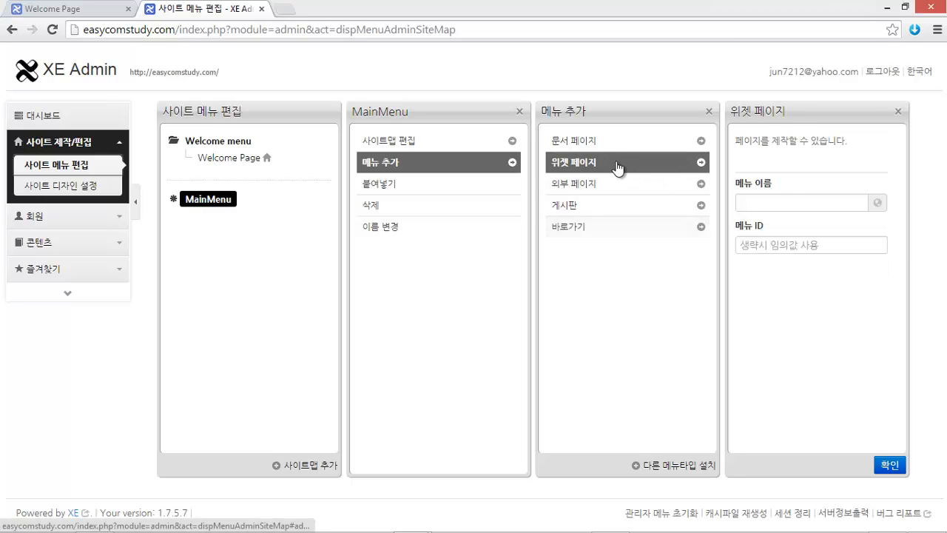
click(775, 204)
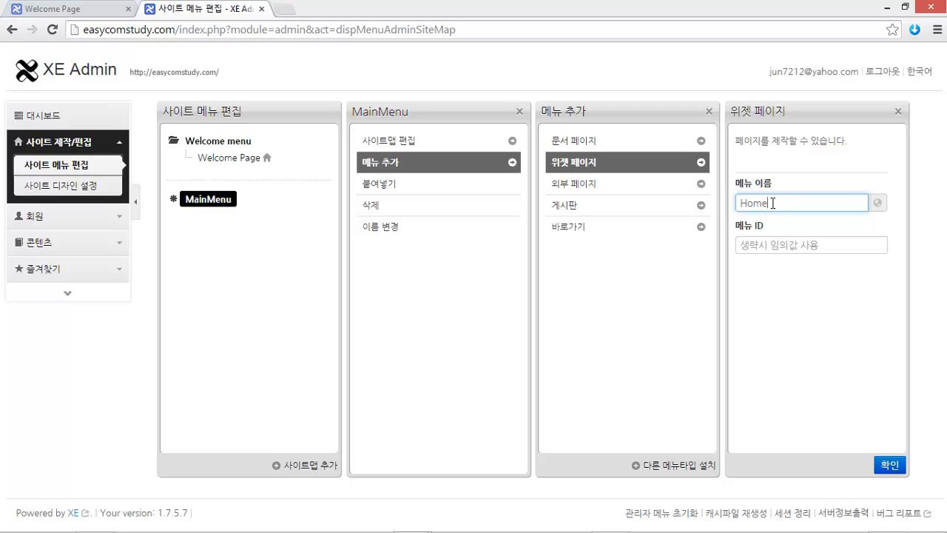
click(774, 247)
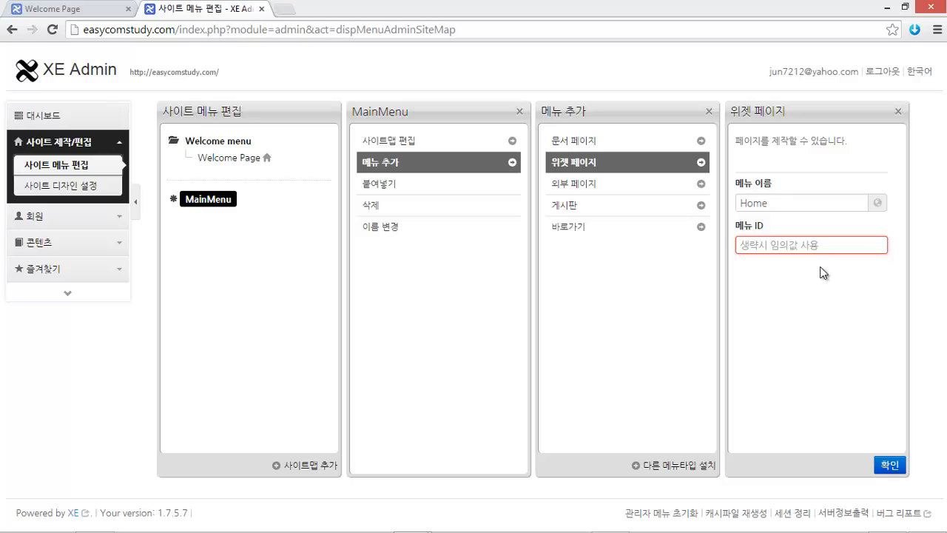
text(home)
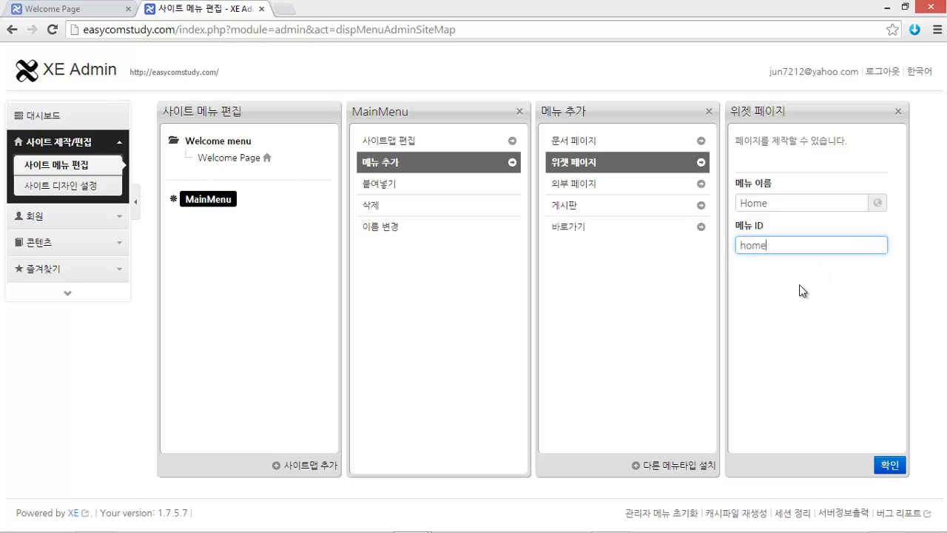
click(889, 466)
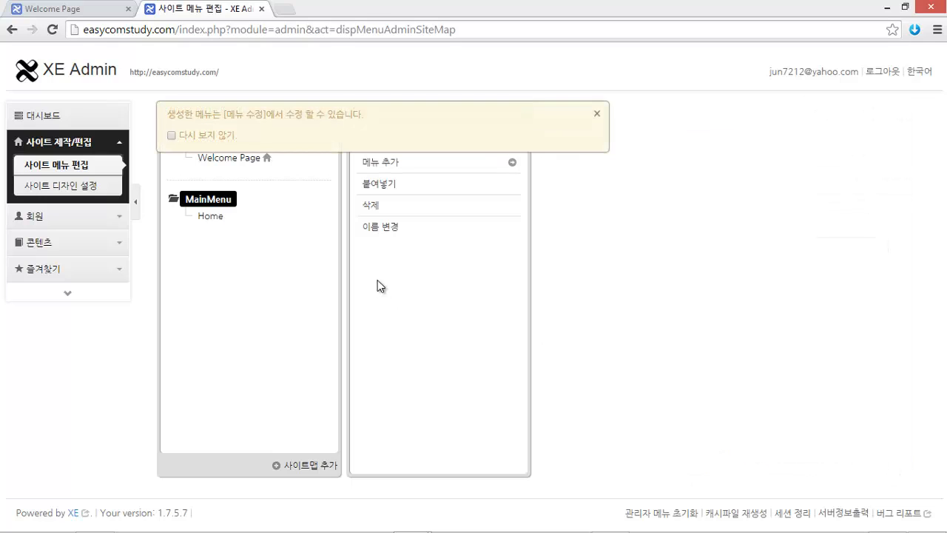
mouse_move(240, 232)
mouse_down()
mouse_move(186, 230)
mouse_move(249, 218)
mouse_move(226, 232)
mouse_up()
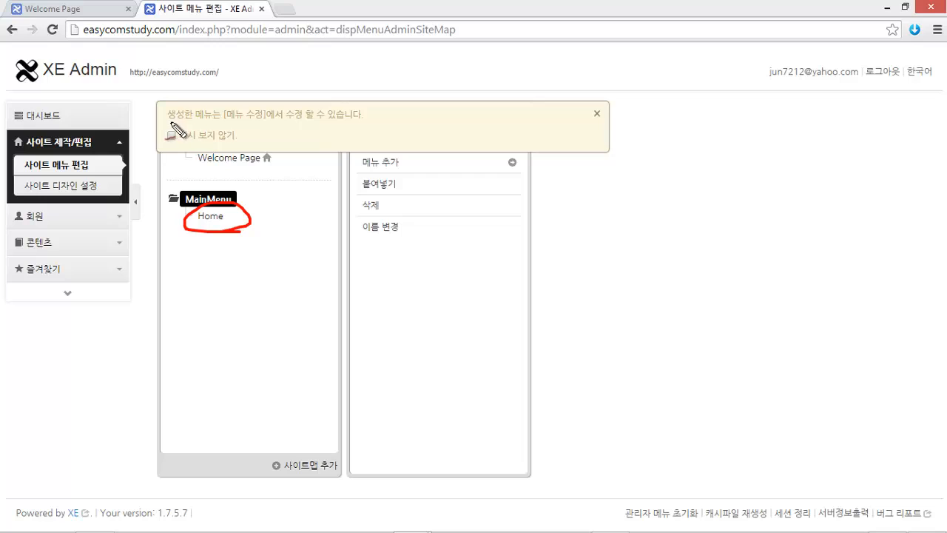
drag(169, 122, 352, 124)
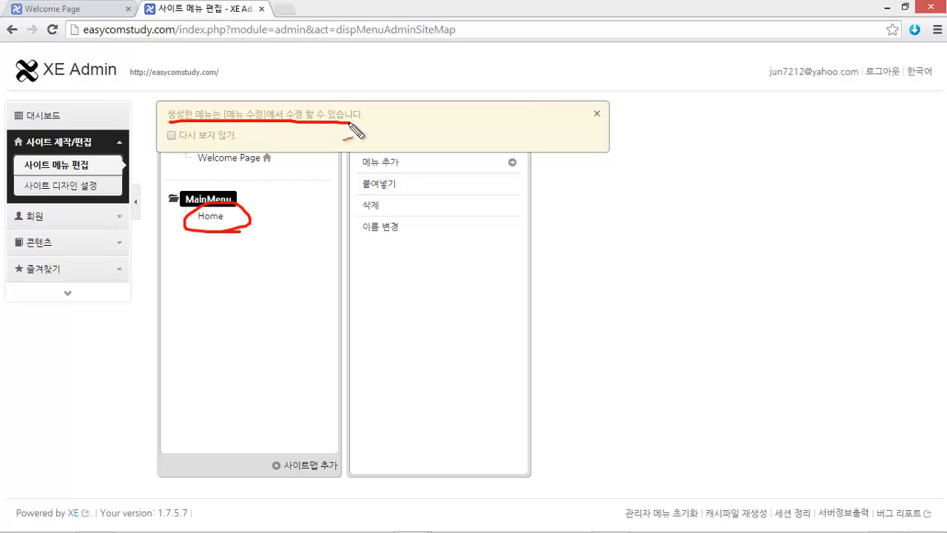
drag(168, 132, 224, 119)
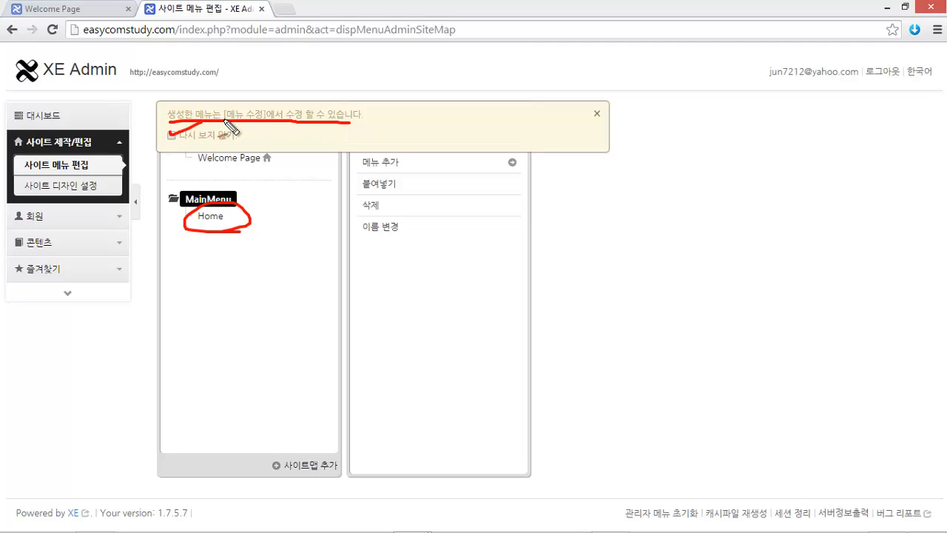
mouse_move(579, 97)
mouse_down()
mouse_move(126, 148)
mouse_move(289, 83)
mouse_up()
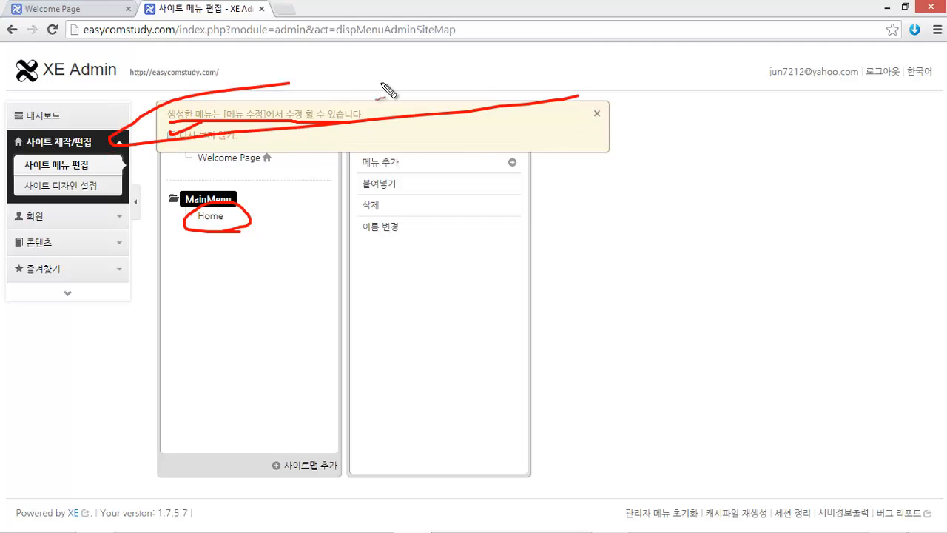
key(Escape)
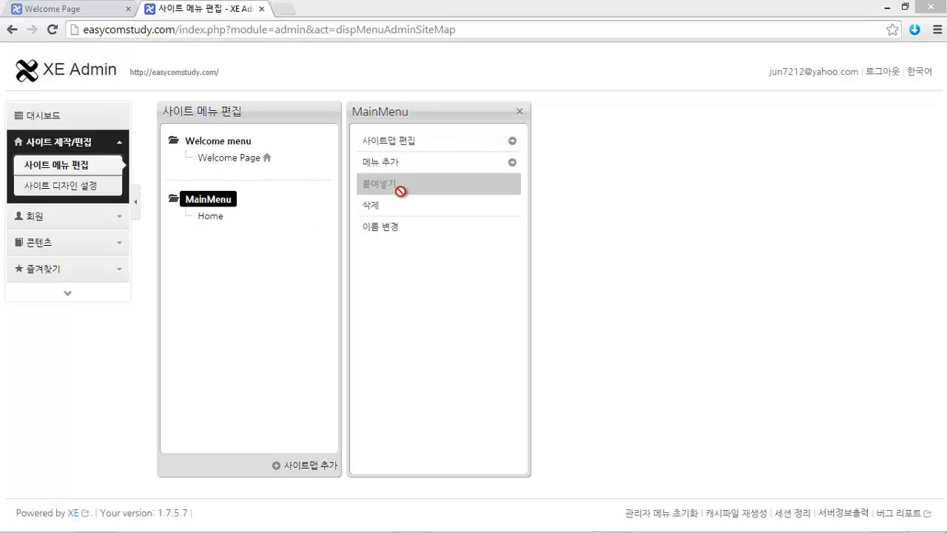
Step: Create a document page (문서 페이지) menu under MainMenu with the name About Me and the menu ID aboutme
click(397, 163)
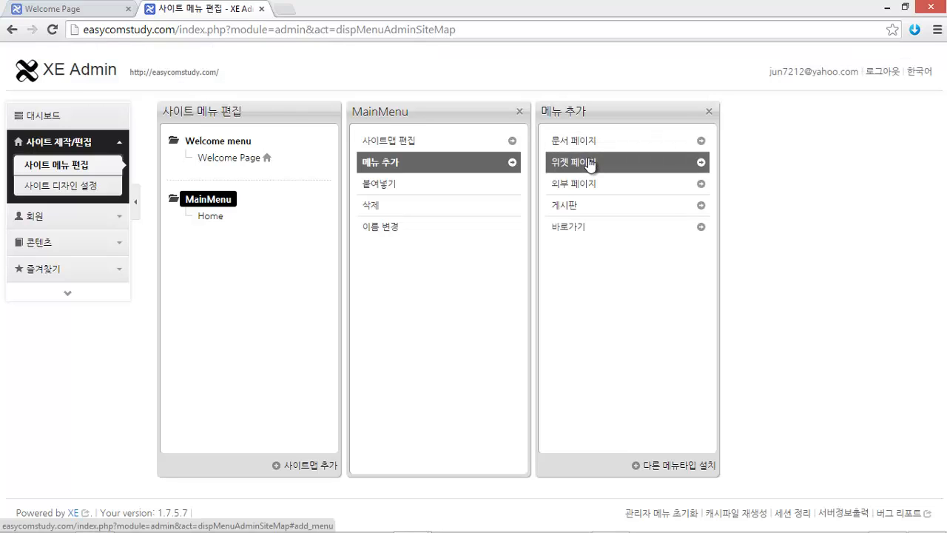
click(590, 141)
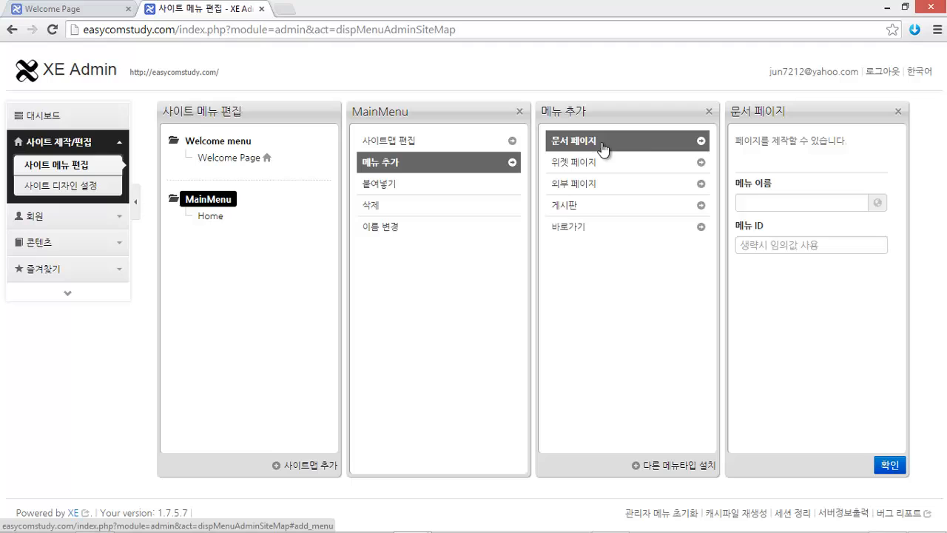
click(775, 205)
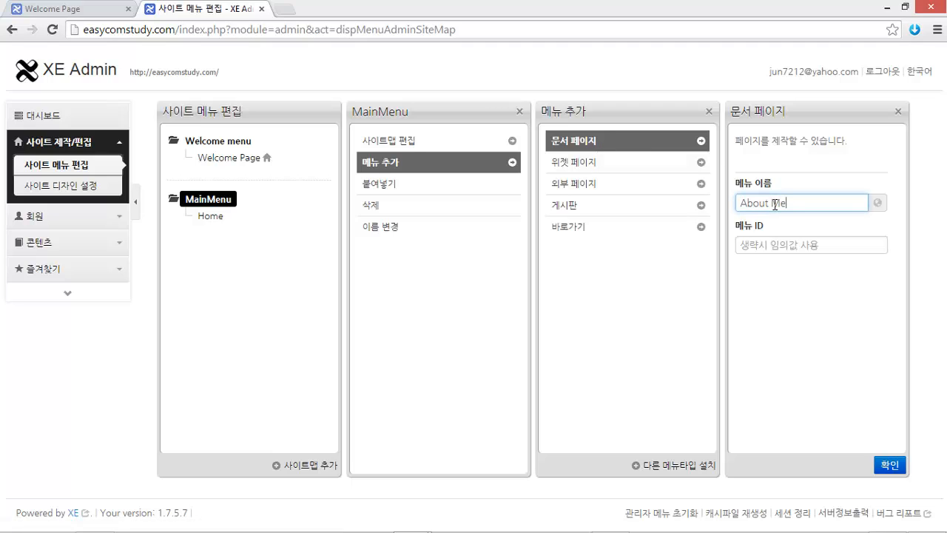
click(779, 245)
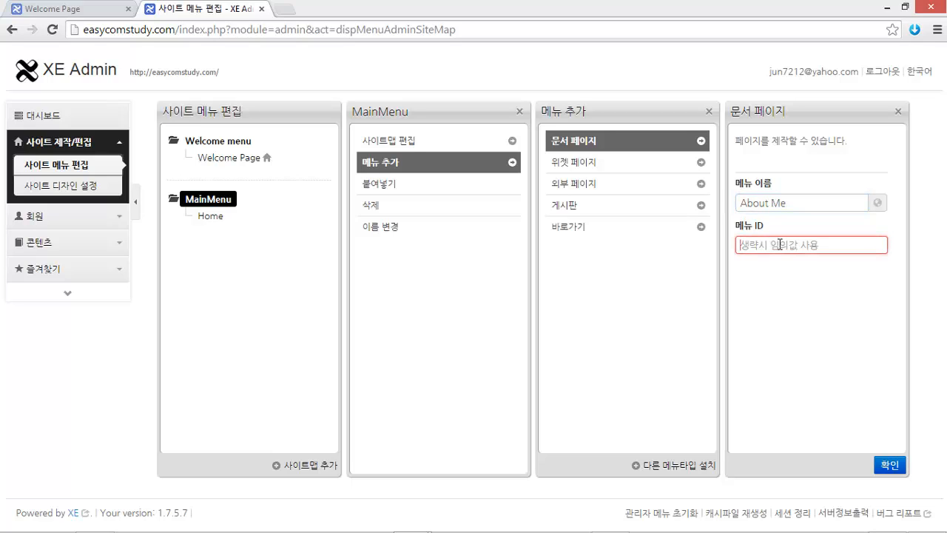
text(aboutme)
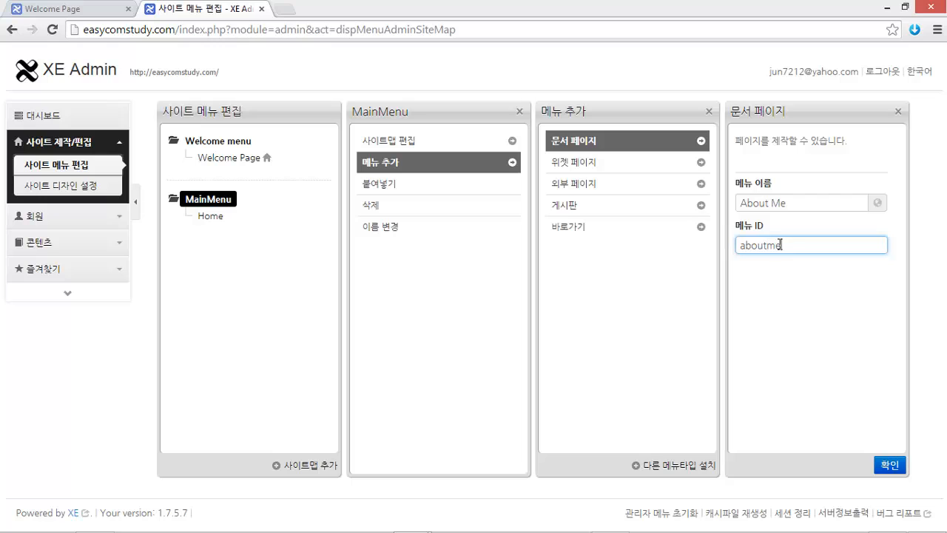
click(890, 465)
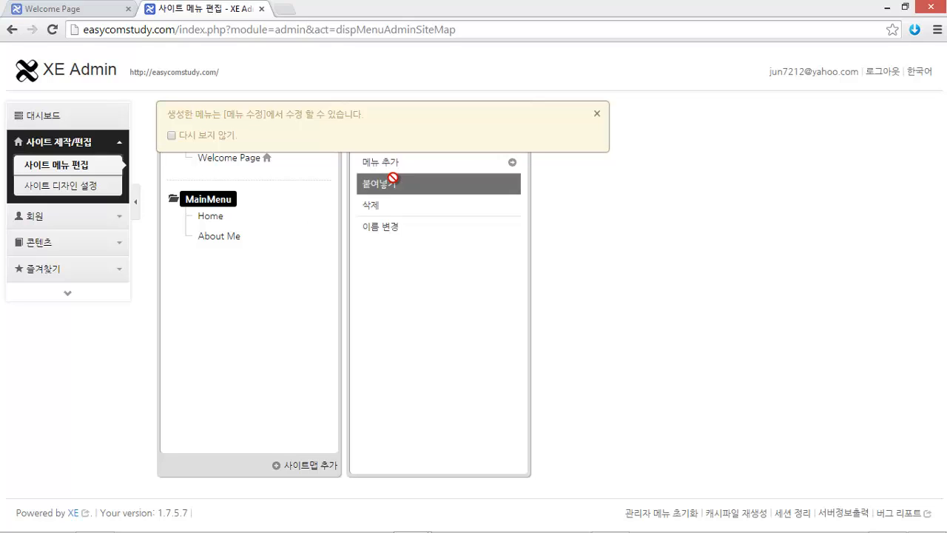
Step: Stop the menu-creation notice from being shown again and open the board (게시판) creation form under MainMenu
click(460, 170)
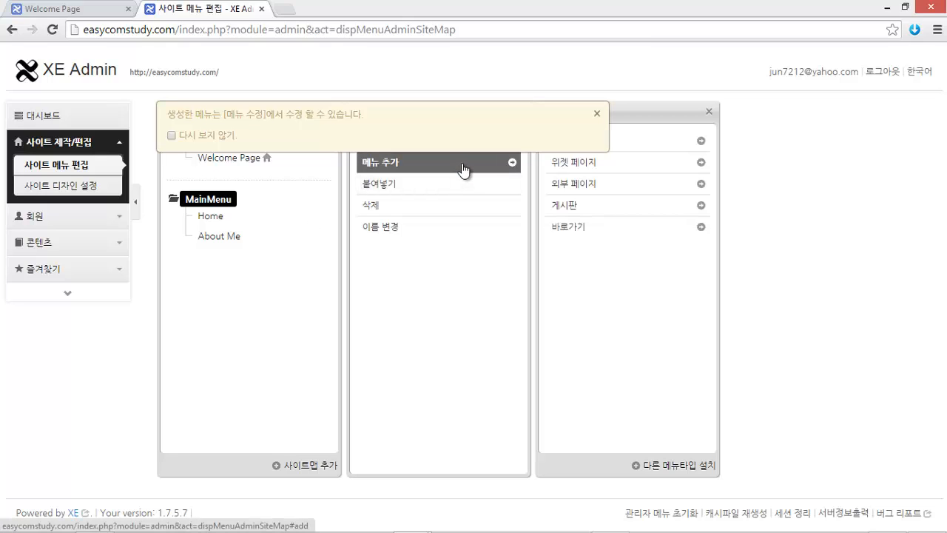
click(175, 137)
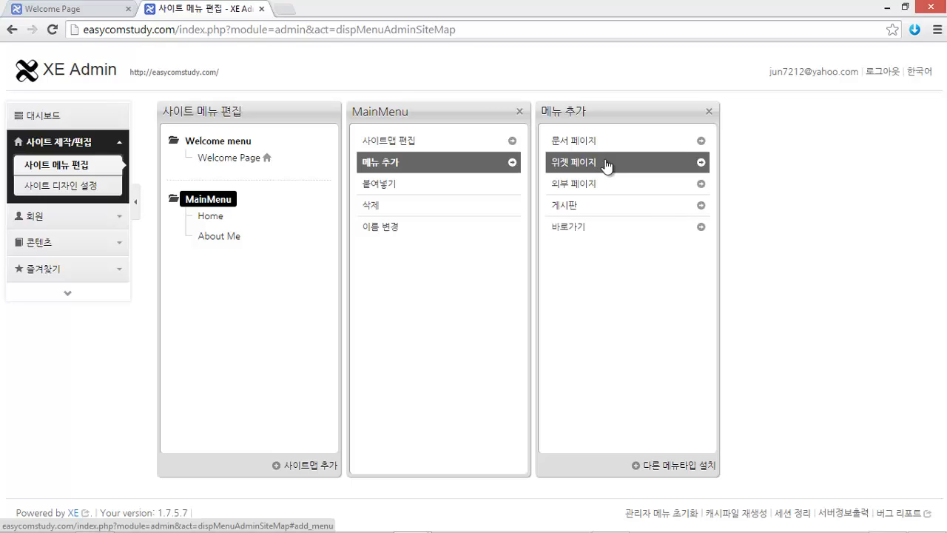
click(612, 207)
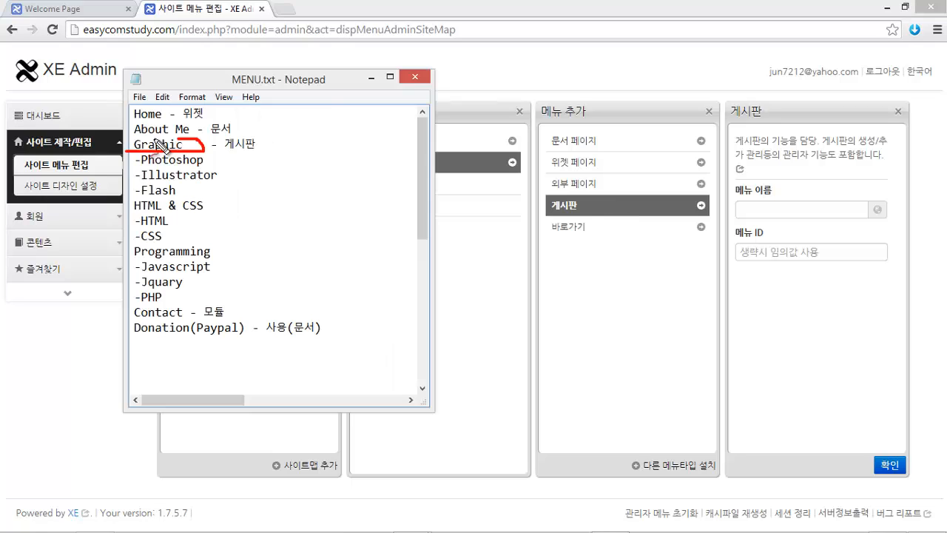
drag(153, 139, 124, 152)
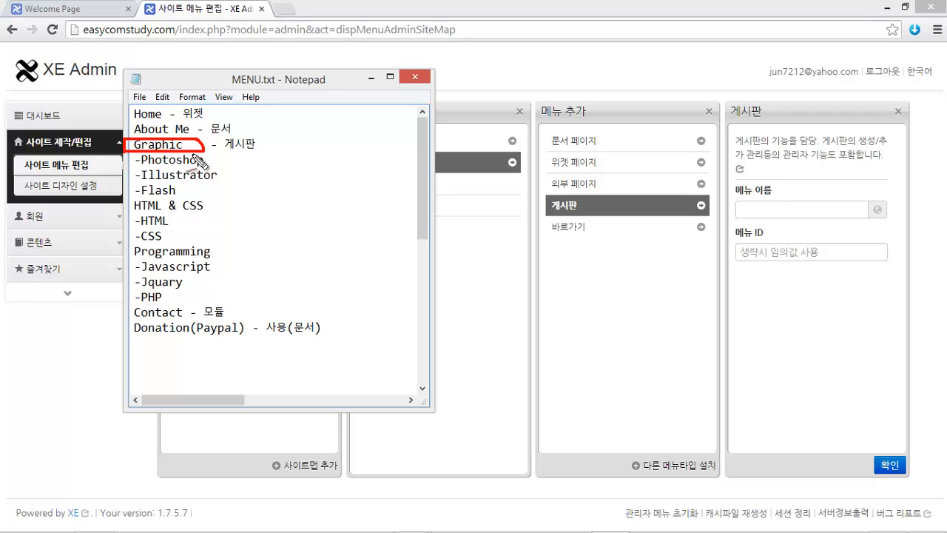
drag(138, 150, 142, 199)
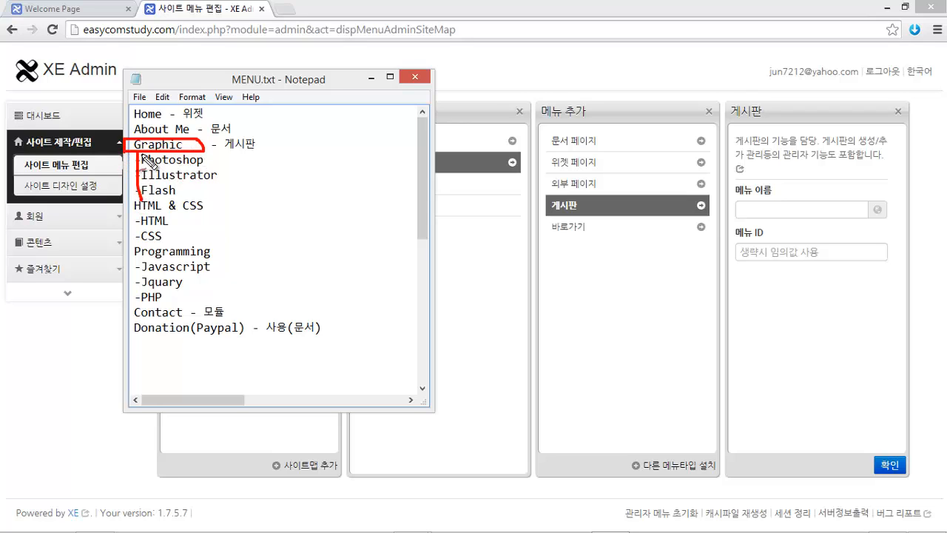
mouse_move(141, 155)
mouse_down()
mouse_move(225, 157)
mouse_move(188, 201)
mouse_move(145, 201)
mouse_up()
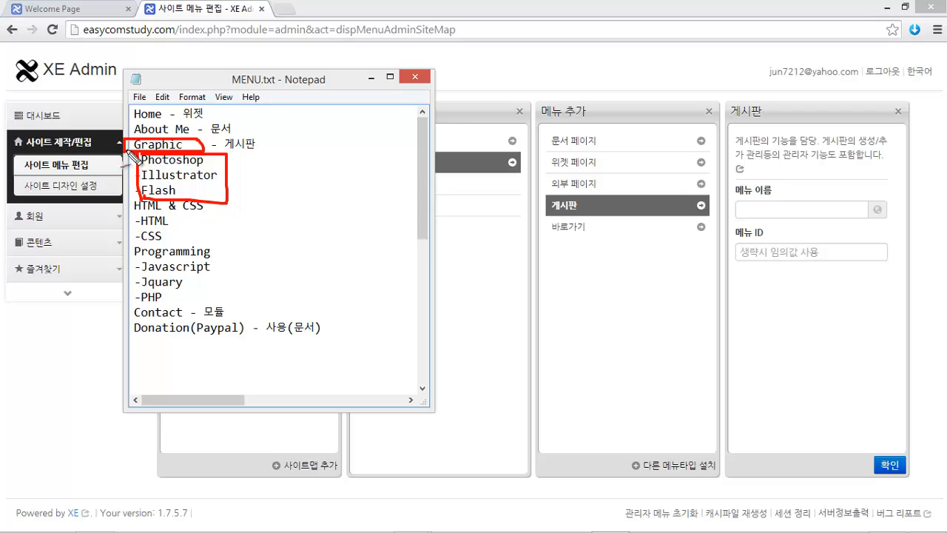
mouse_move(135, 154)
mouse_down()
mouse_move(207, 144)
mouse_move(137, 164)
mouse_up()
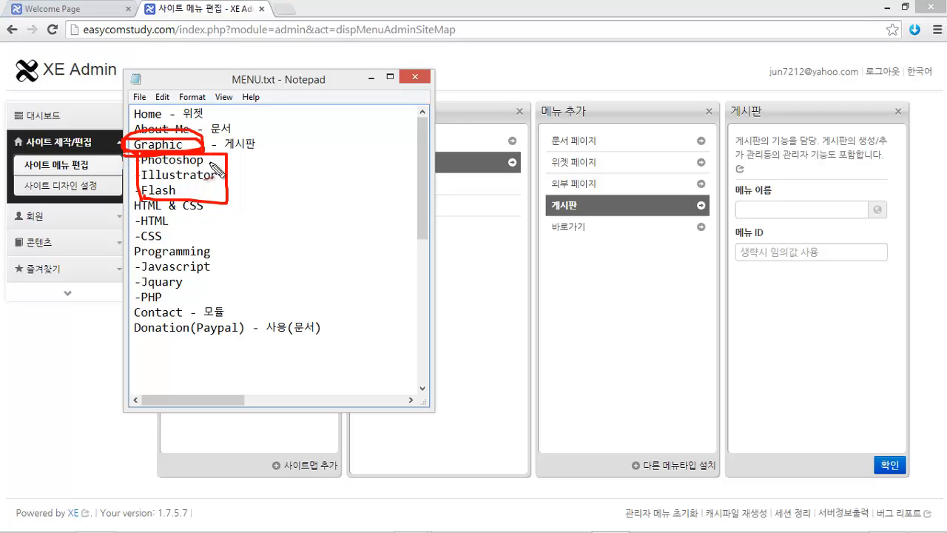
mouse_move(210, 161)
mouse_down()
mouse_move(255, 158)
mouse_move(247, 167)
mouse_up()
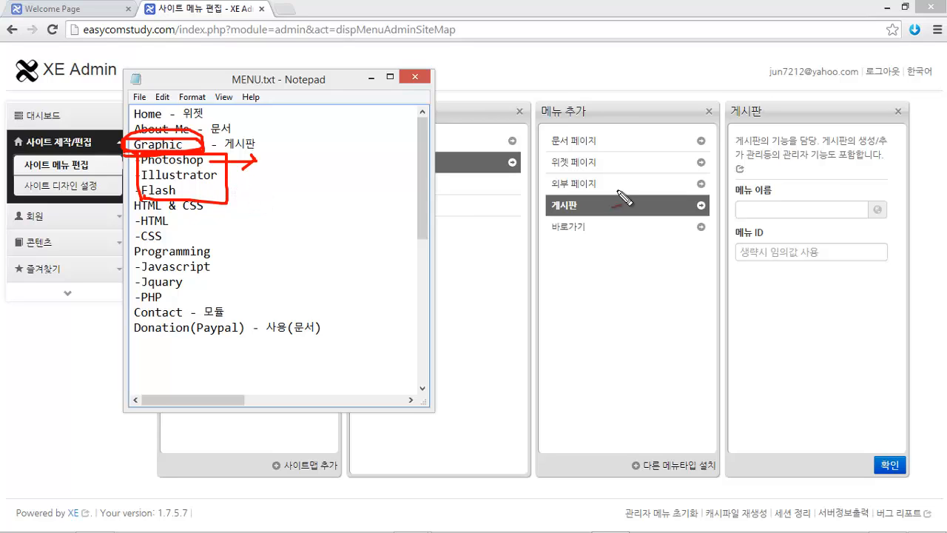
mouse_move(576, 239)
mouse_down()
mouse_move(595, 221)
mouse_move(599, 236)
mouse_up()
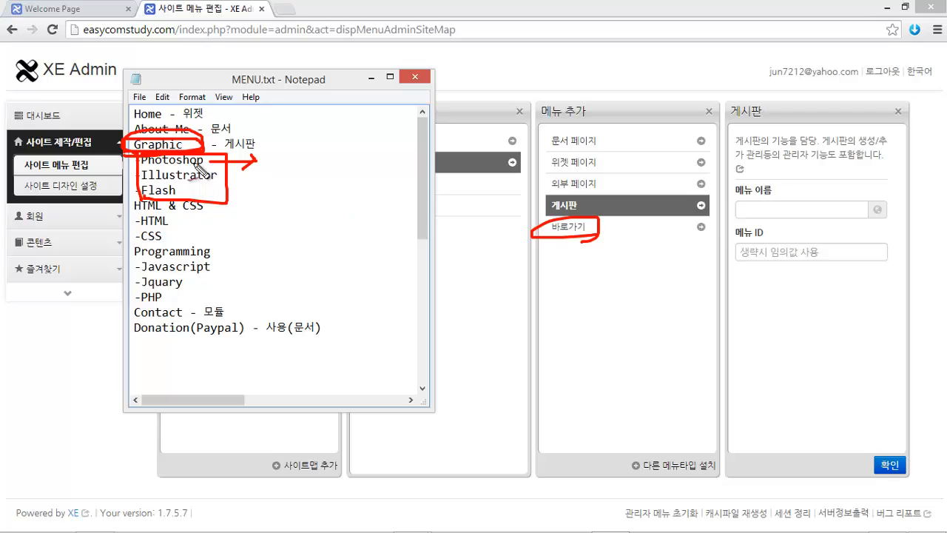
mouse_move(191, 153)
mouse_down()
mouse_move(216, 169)
mouse_move(142, 167)
mouse_up()
mouse_move(234, 164)
mouse_down()
mouse_move(462, 232)
mouse_move(584, 231)
mouse_move(572, 248)
mouse_up()
key(Escape)
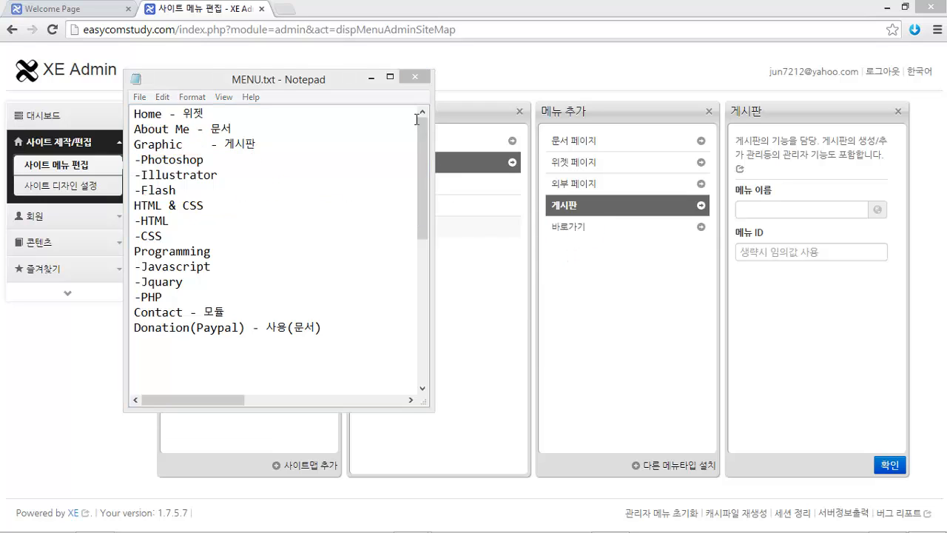
Step: Move MENU.txt out of view and name a new shortcut (바로가기) menu Graphic under MainMenu, checking its menu link option but keeping URL link
drag(279, 85, 946, 82)
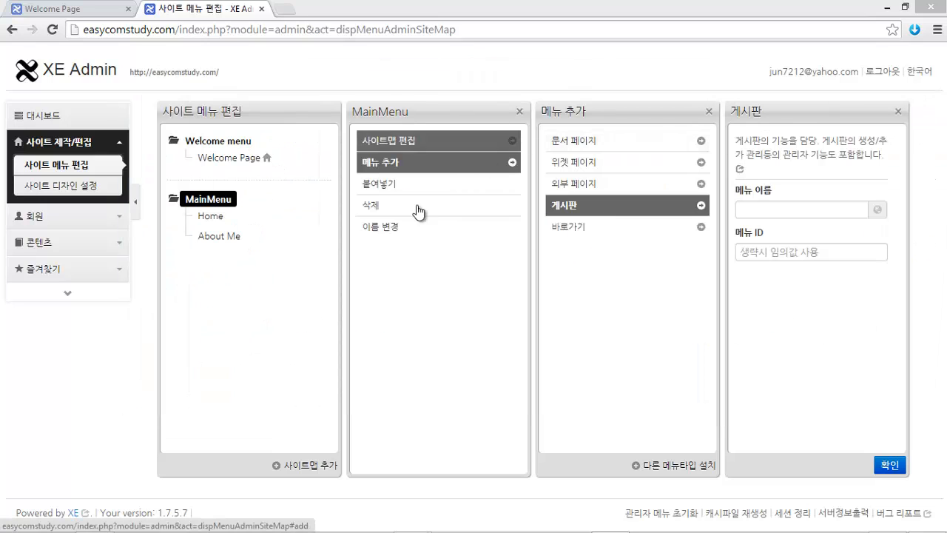
click(615, 225)
click(762, 205)
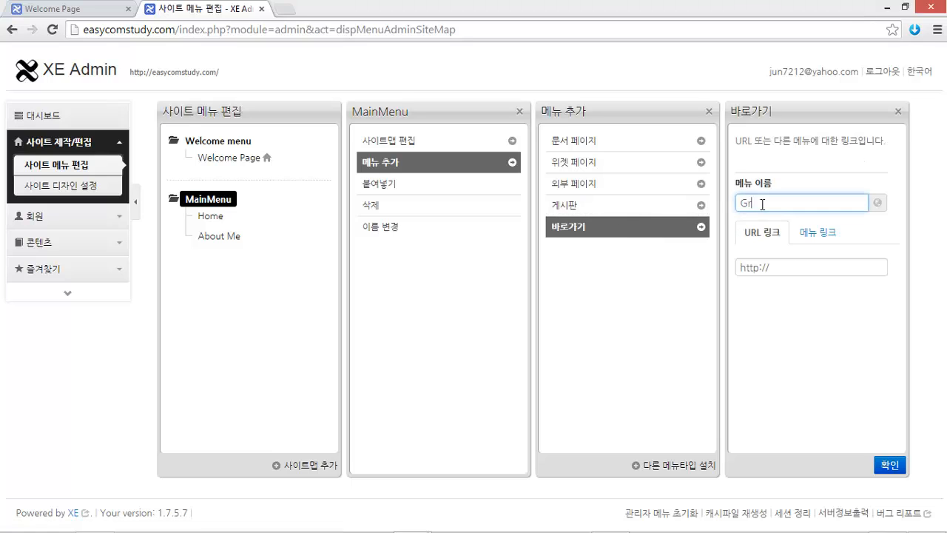
text(Graphic)
click(817, 234)
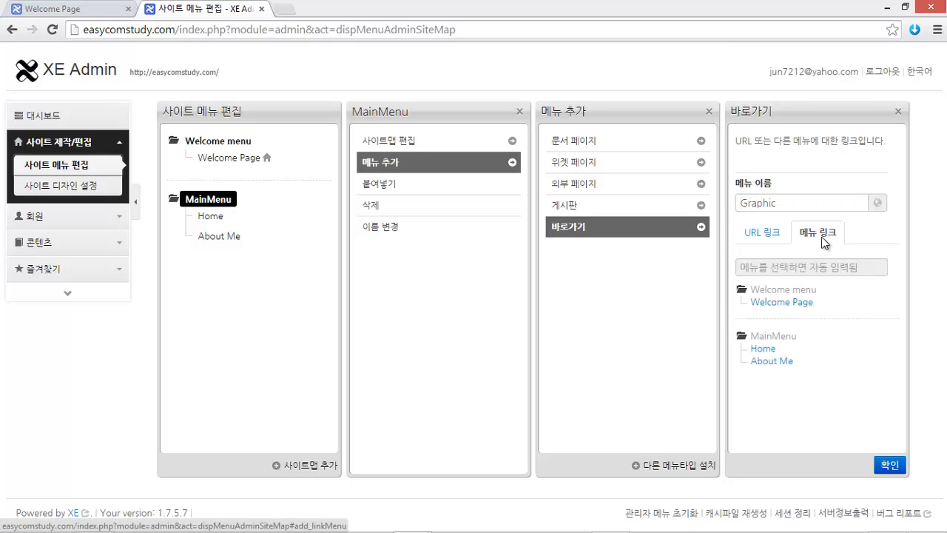
click(771, 239)
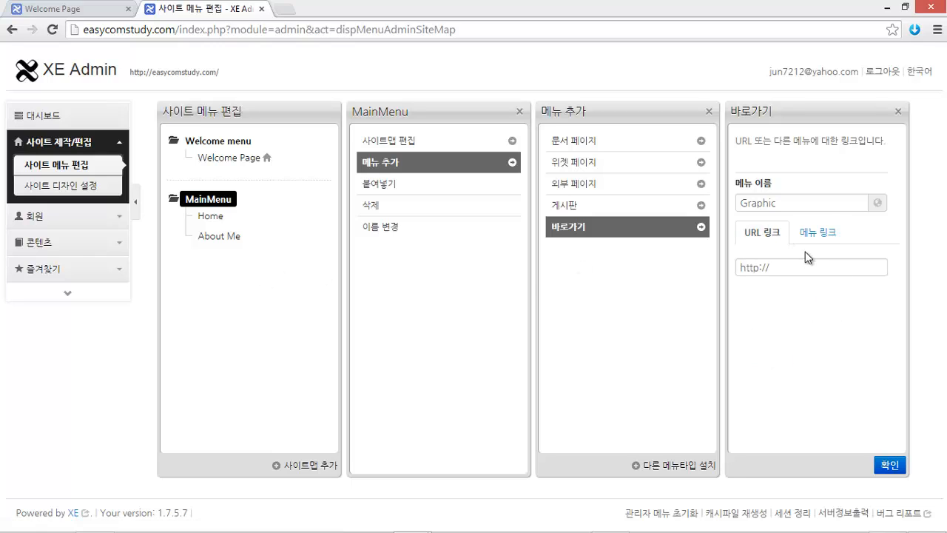
key(ctrl+shift+d)
mouse_move(860, 242)
mouse_down()
mouse_move(785, 226)
mouse_move(819, 253)
mouse_up()
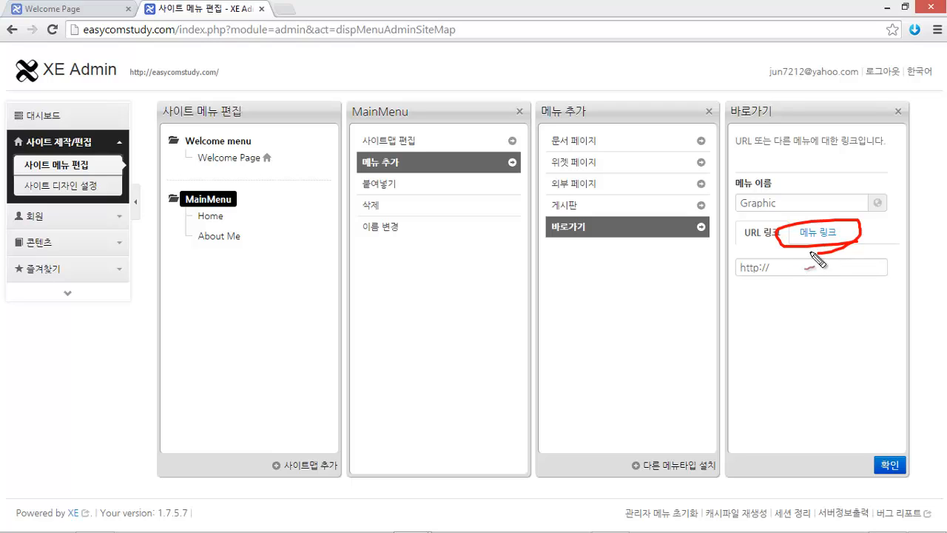
key(Escape)
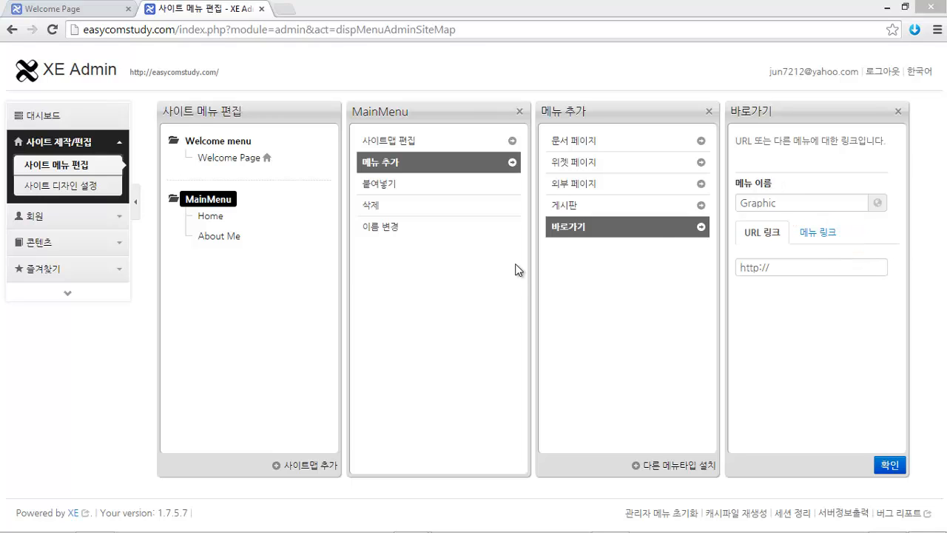
Step: Create a board (게시판) menu under MainMenu with the name Photoshop and the menu ID photoshop
click(428, 169)
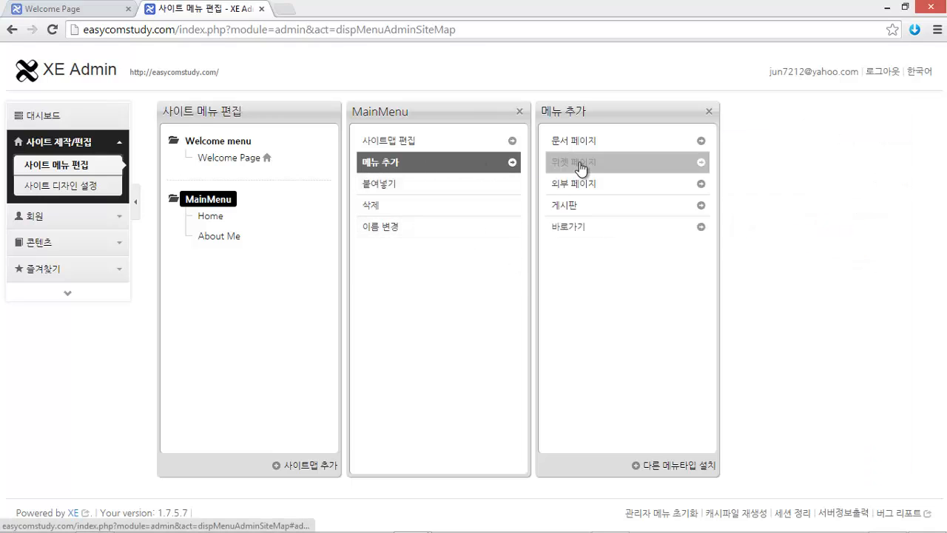
click(603, 207)
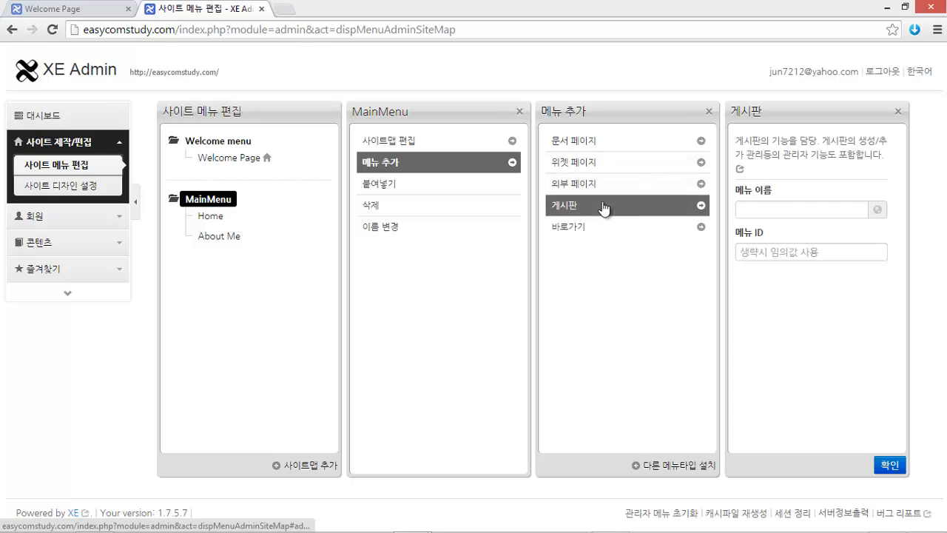
click(776, 211)
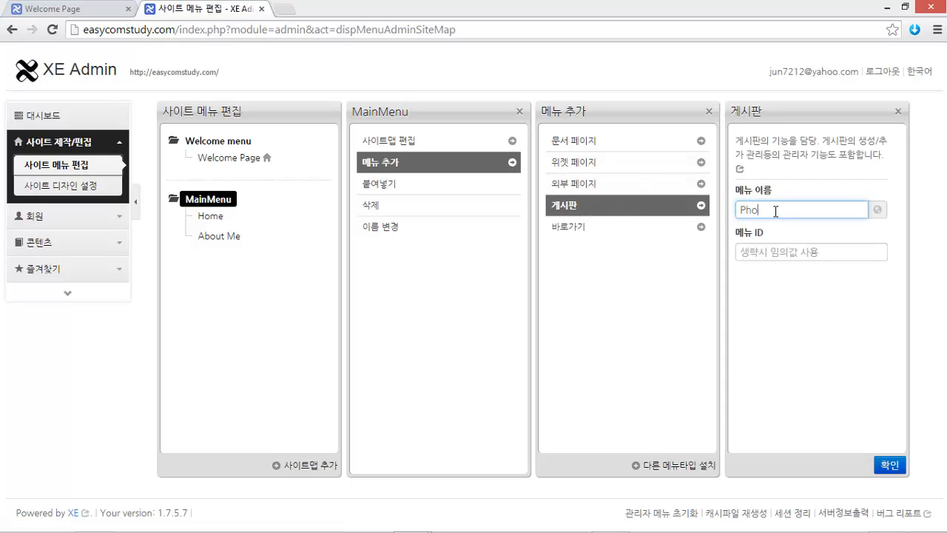
click(790, 255)
text(phot)
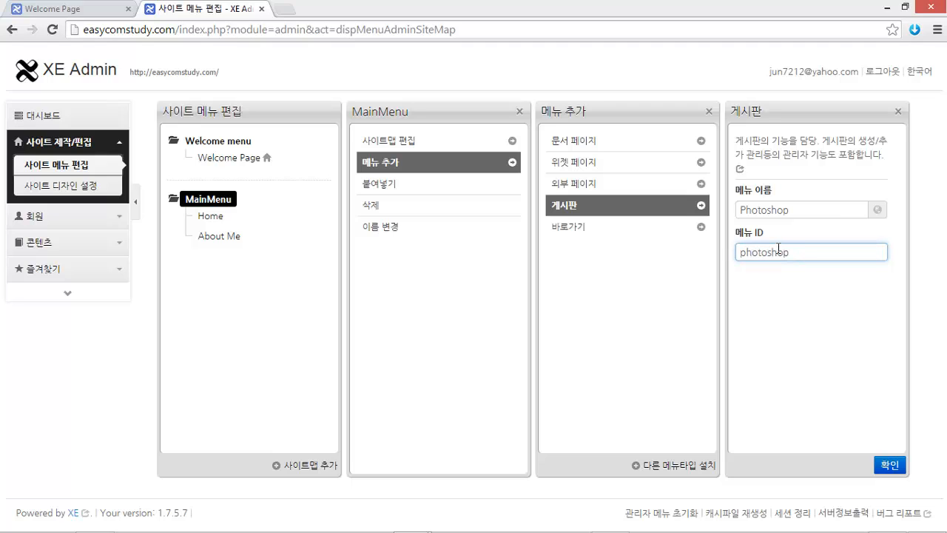
text(oshop)
click(890, 465)
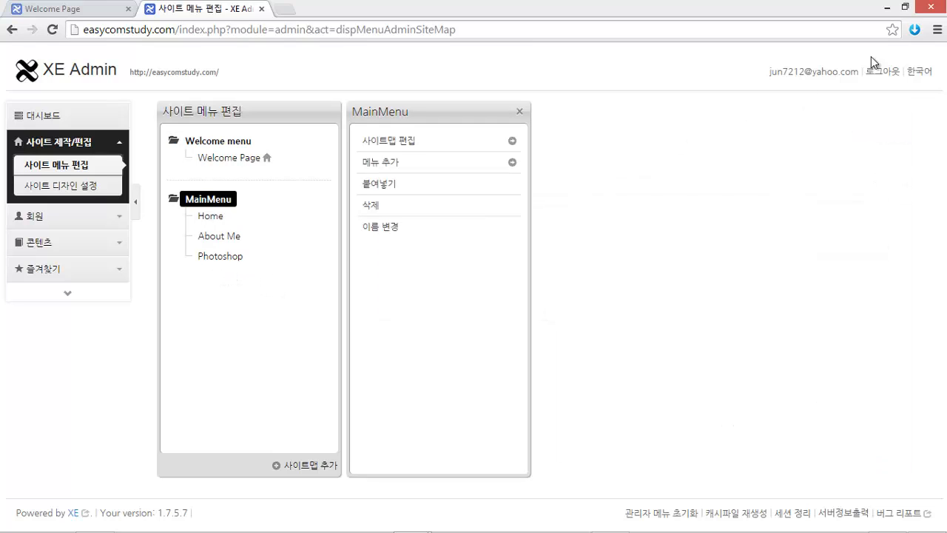
Step: Compare the planned menu hierarchy in MENU.txt with the items under MainMenu, and move the note out of view
click(610, 531)
drag(460, 82, 518, 94)
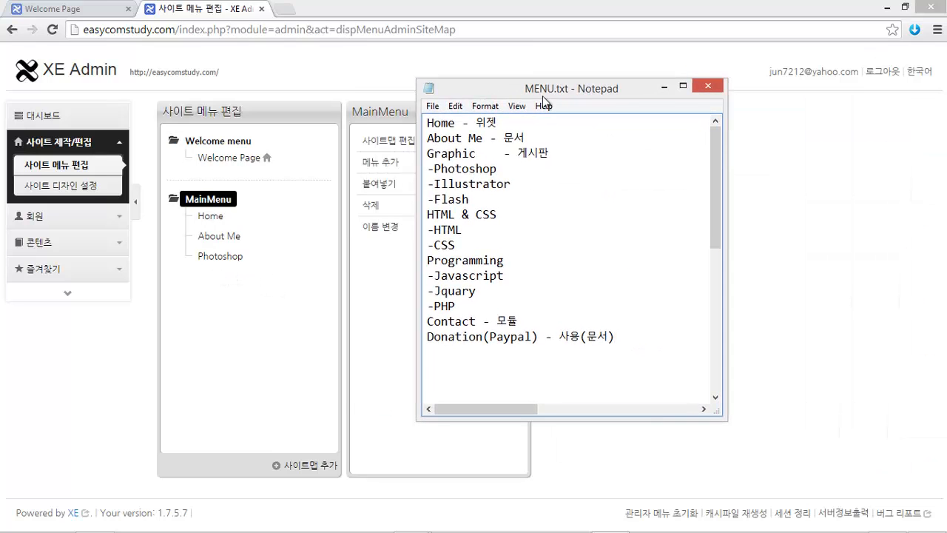
drag(247, 269, 256, 271)
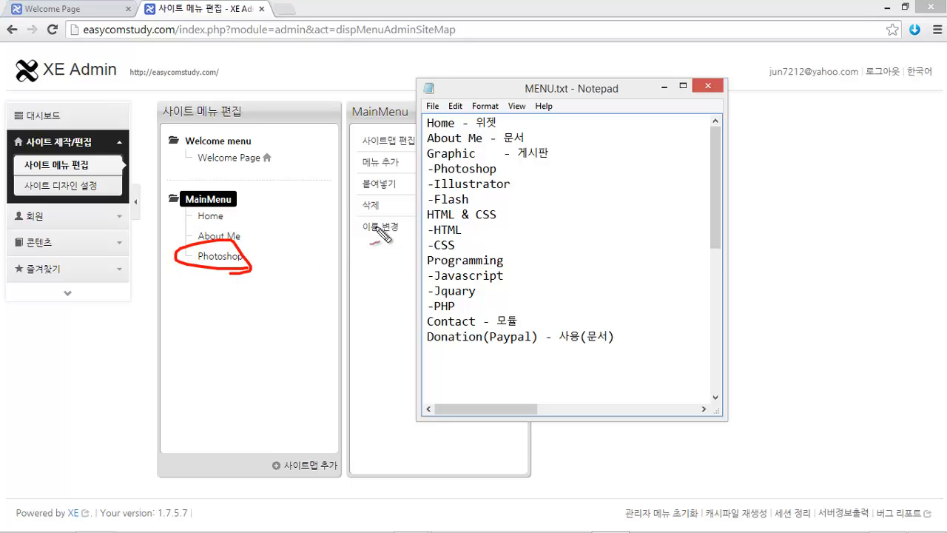
drag(193, 209, 181, 356)
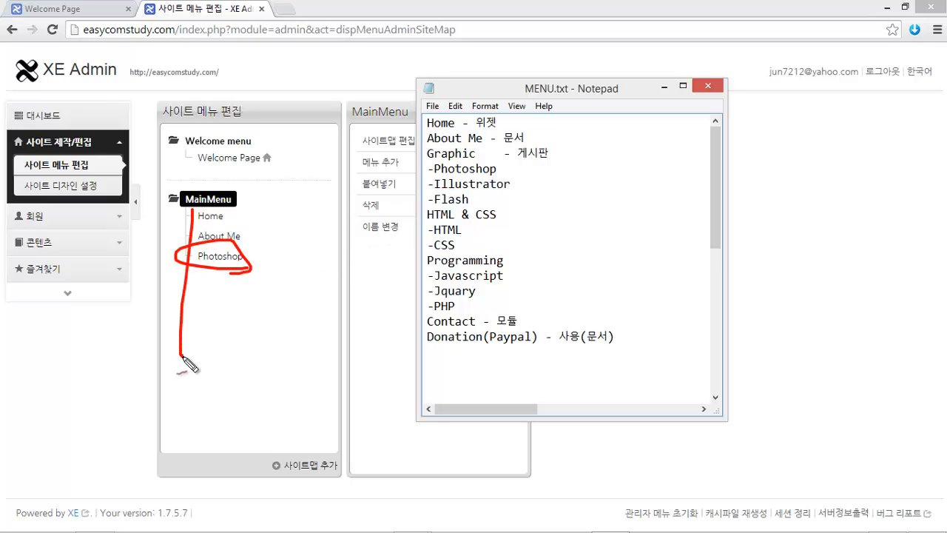
click(222, 296)
mouse_move(229, 261)
mouse_down()
mouse_move(244, 268)
mouse_move(274, 255)
mouse_move(276, 276)
mouse_move(239, 284)
mouse_up()
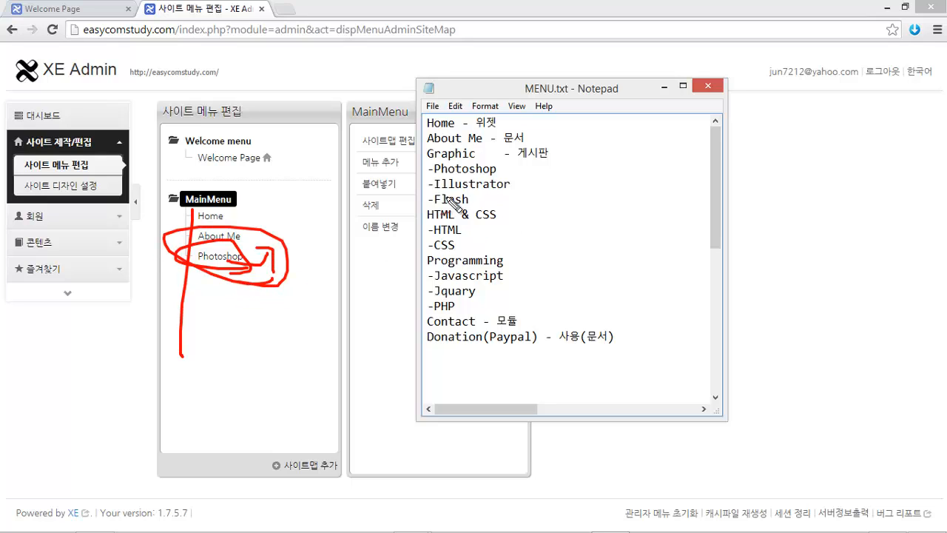
mouse_move(458, 137)
mouse_down()
mouse_move(482, 354)
mouse_move(485, 322)
mouse_move(438, 344)
mouse_up()
key(Escape)
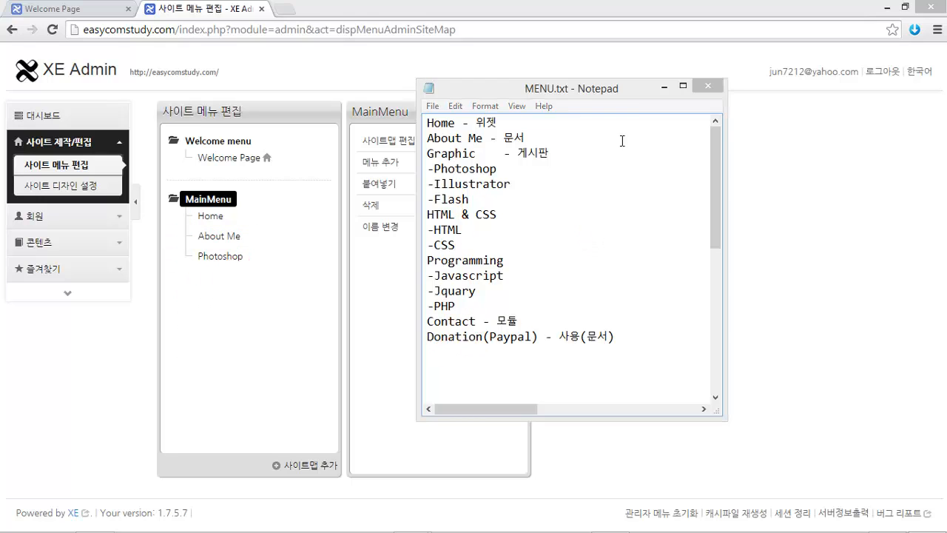
drag(573, 90, 903, 529)
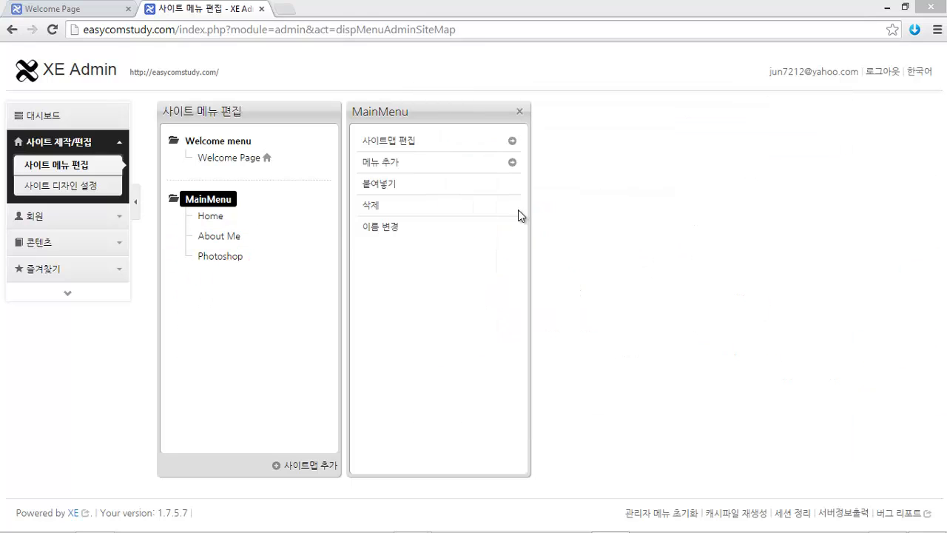
Step: Create a board (게시판) menu under MainMenu with the name Illustrator and the menu ID illustrator
click(448, 163)
click(607, 205)
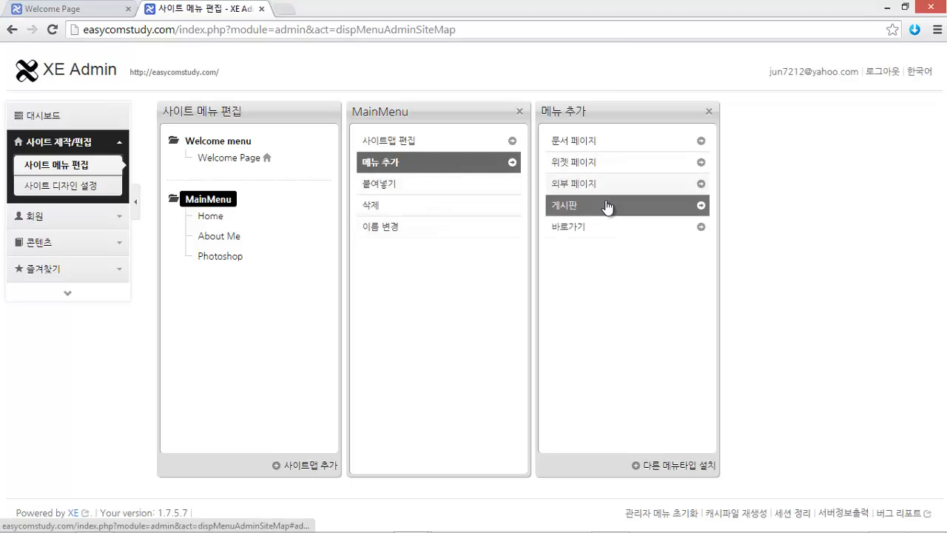
click(760, 208)
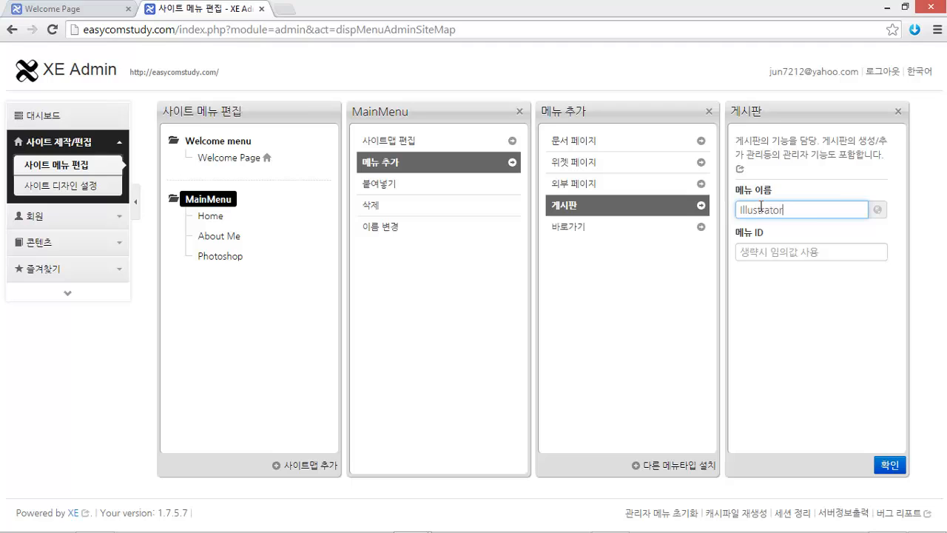
click(818, 252)
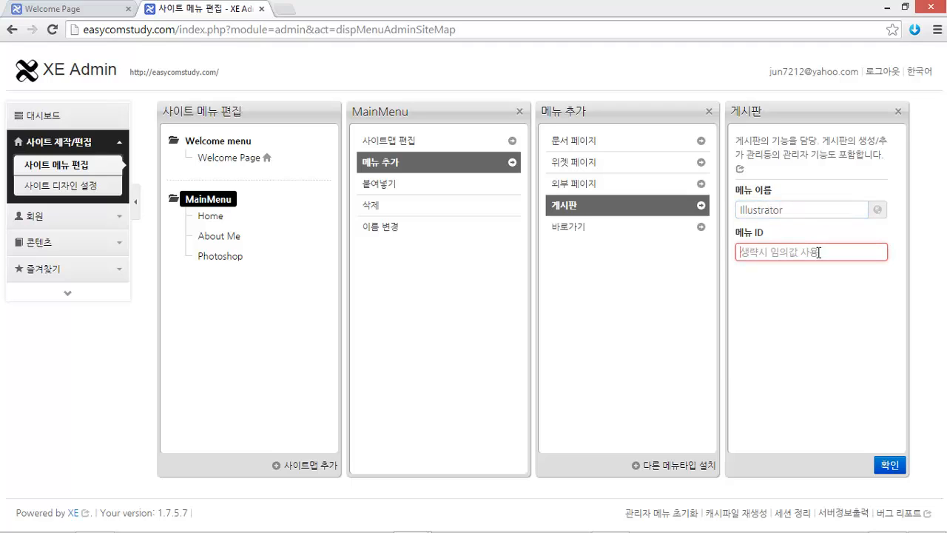
text(illustrator)
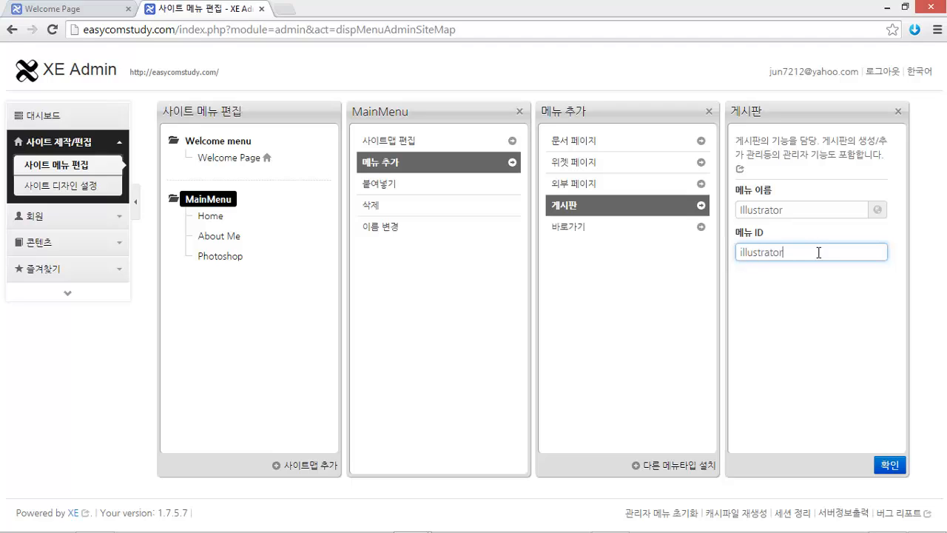
click(890, 465)
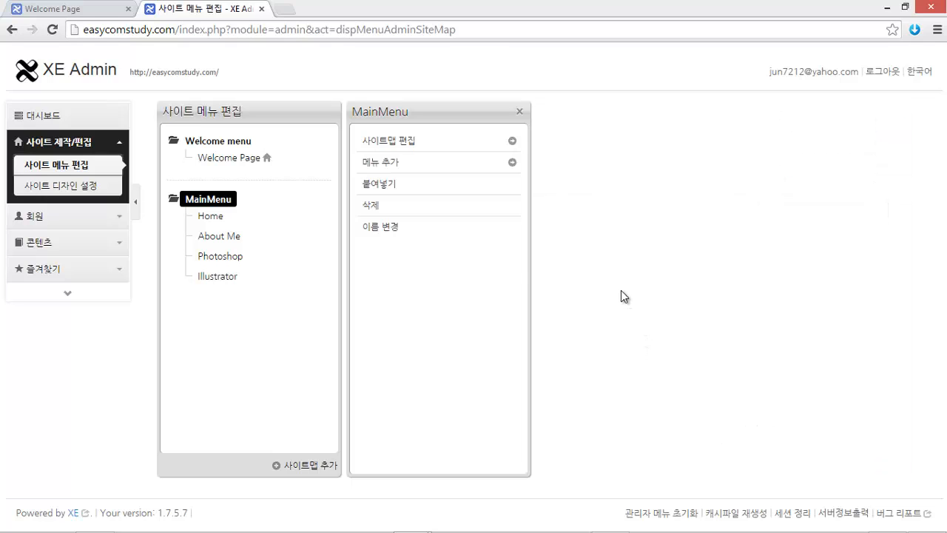
Step: Create a board (게시판) menu under MainMenu with the name Flash and the menu ID flash
click(424, 162)
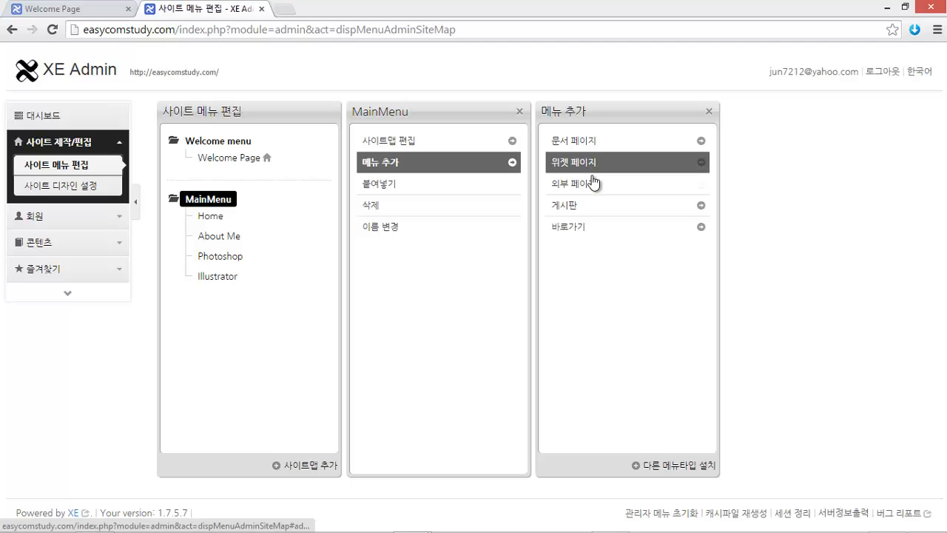
click(596, 207)
click(796, 209)
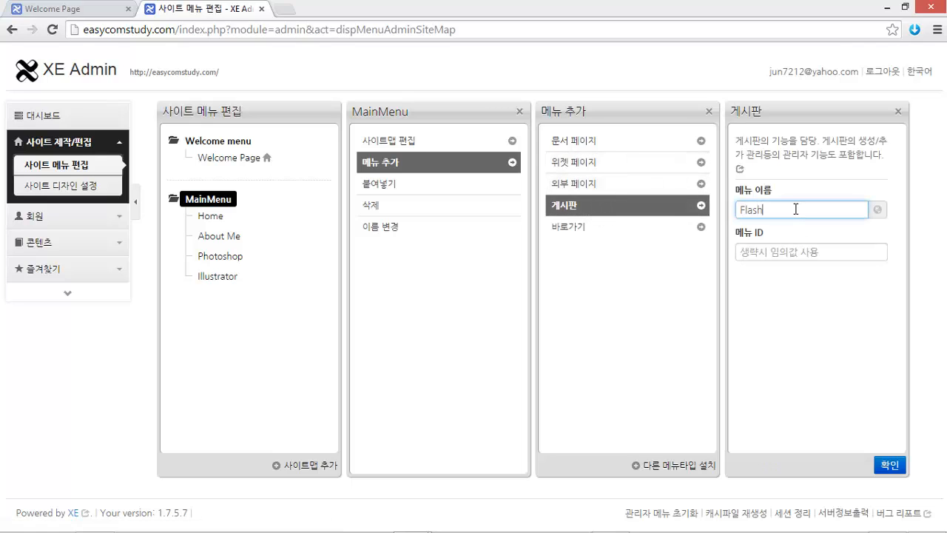
key(Tab)
key(Tab)
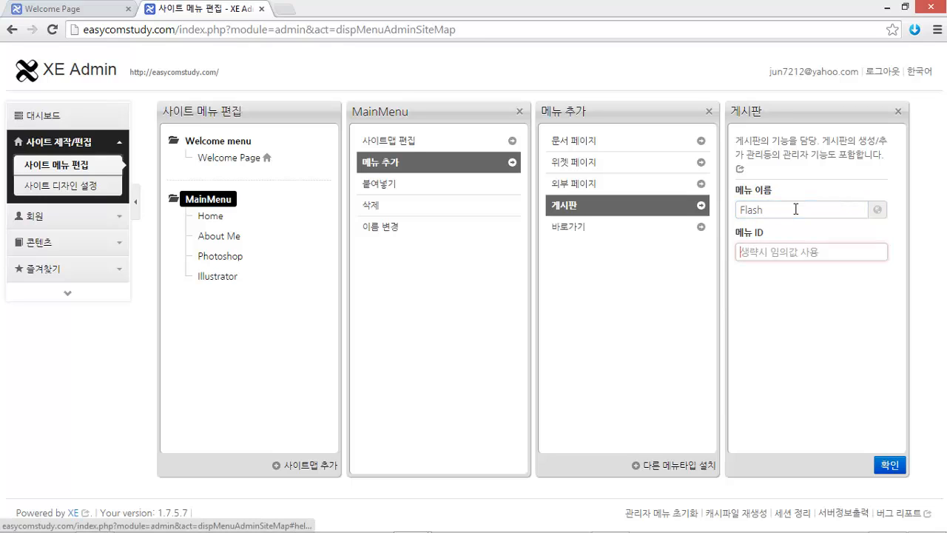
text(flash)
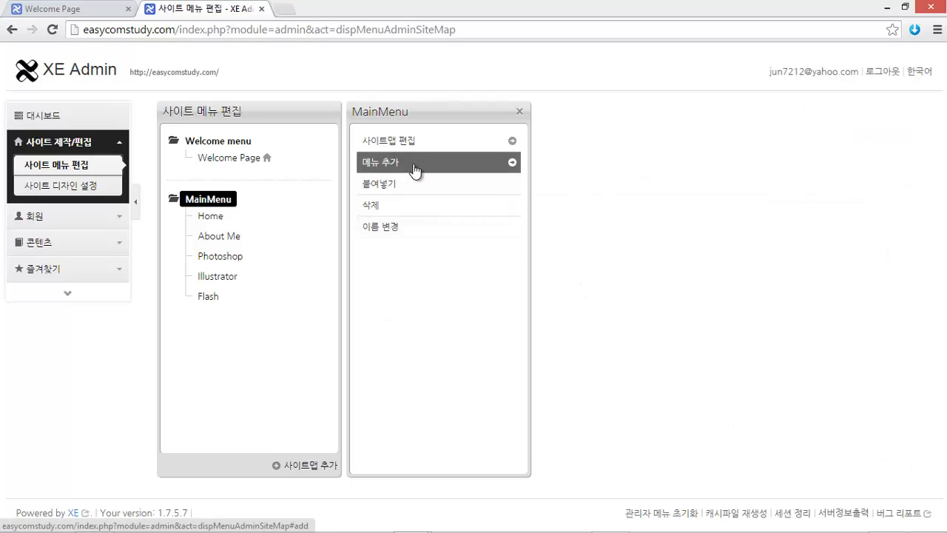
Step: Create the board (게시판) menus HTML & CSS and HTML under MainMenu, entering html as menu ID
click(416, 170)
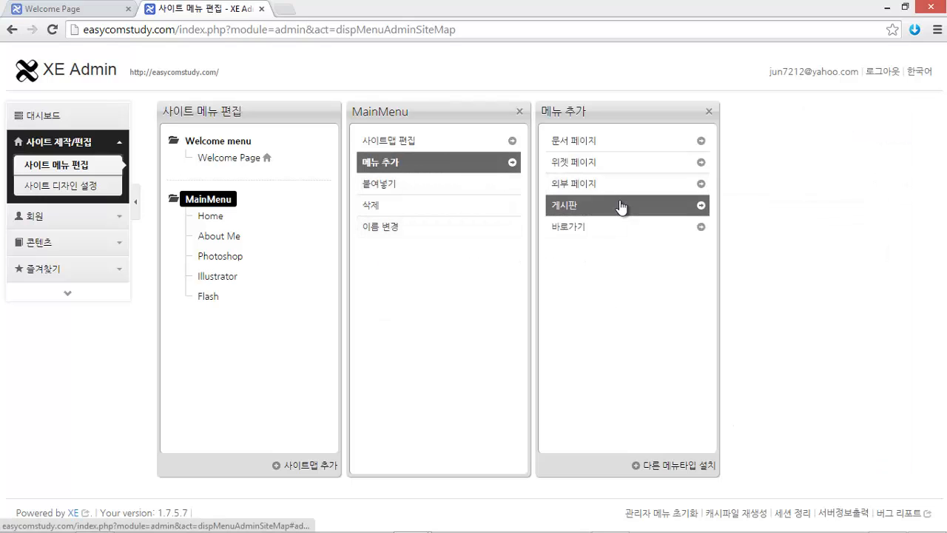
click(620, 205)
click(783, 209)
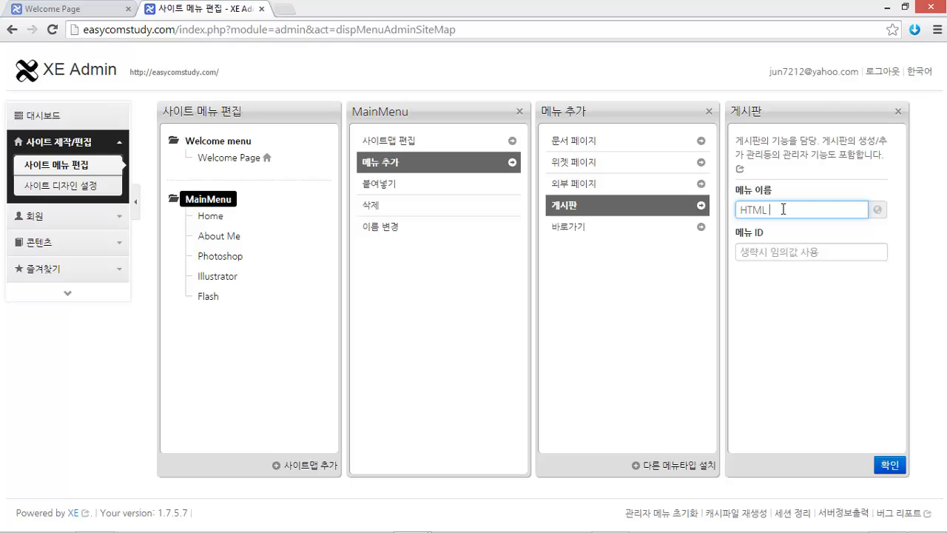
click(783, 252)
text(html)
click(905, 466)
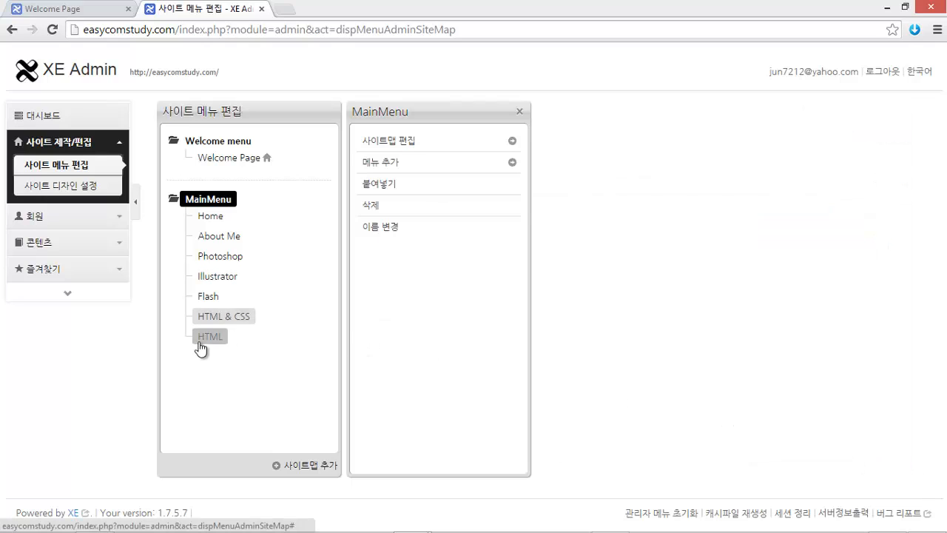
Step: Delete the HTML & CSS menu from MainMenu, acknowledging that its linked content is deleted too
click(234, 320)
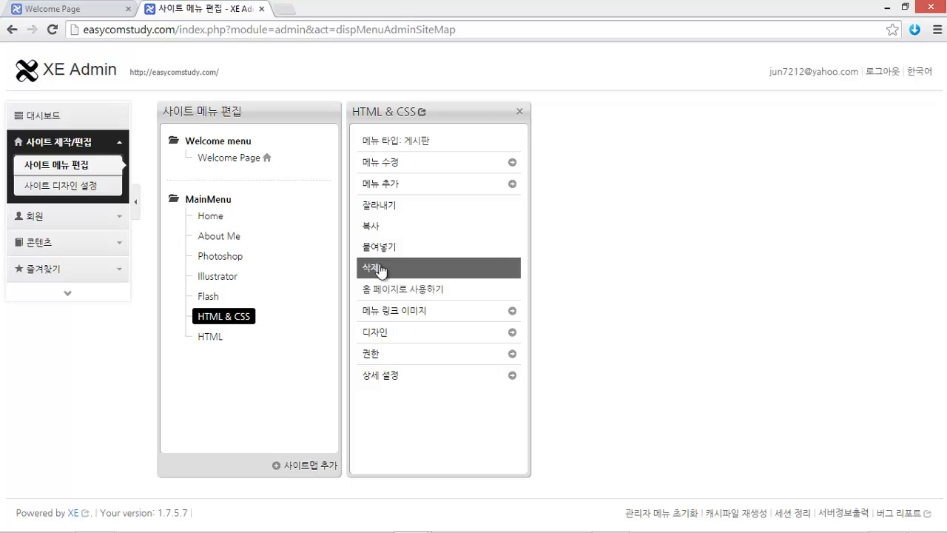
click(380, 269)
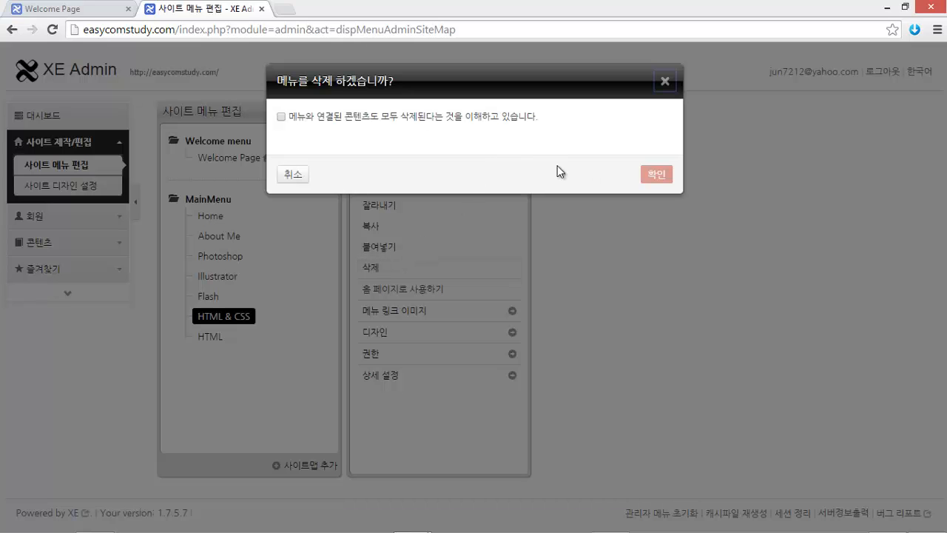
click(281, 117)
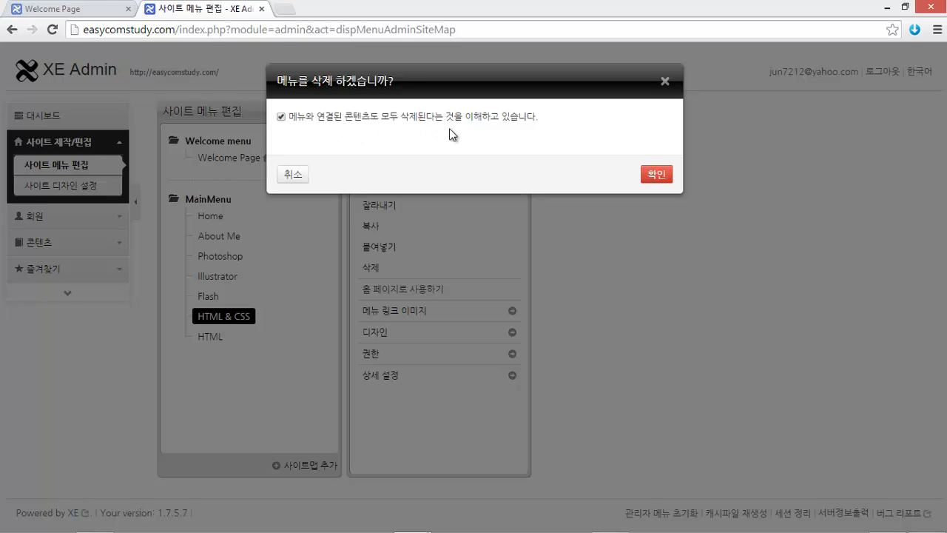
click(655, 174)
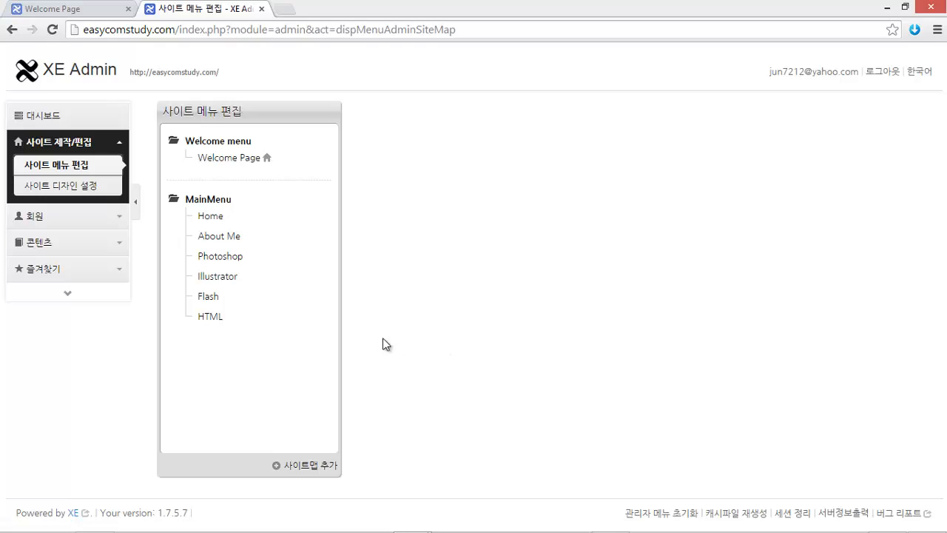
Step: Create a board (게시판) menu under MainMenu with the name CSS and the menu ID css
click(214, 201)
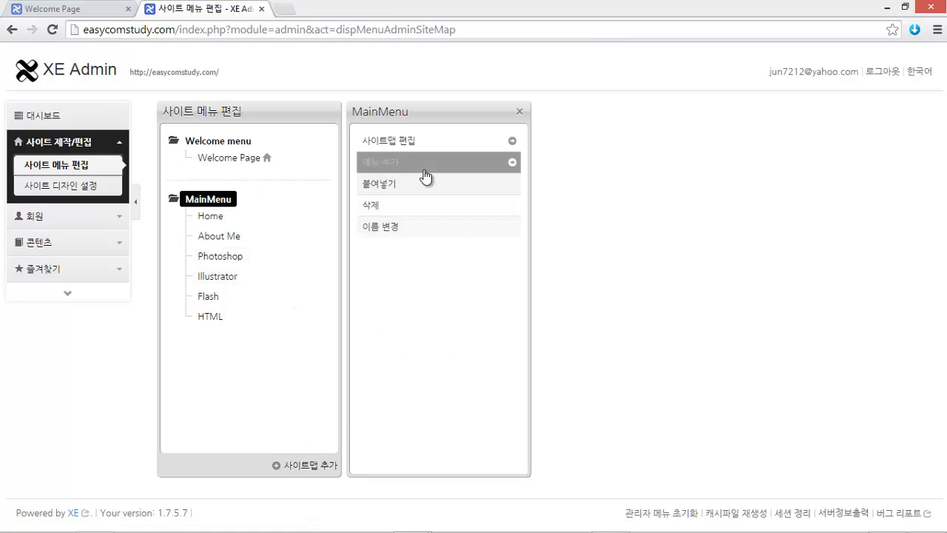
click(426, 165)
click(636, 207)
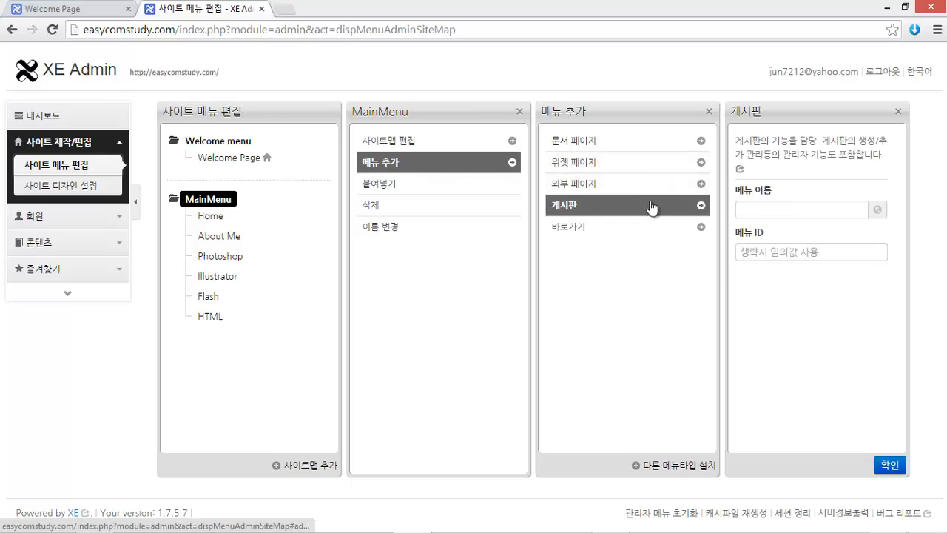
click(793, 212)
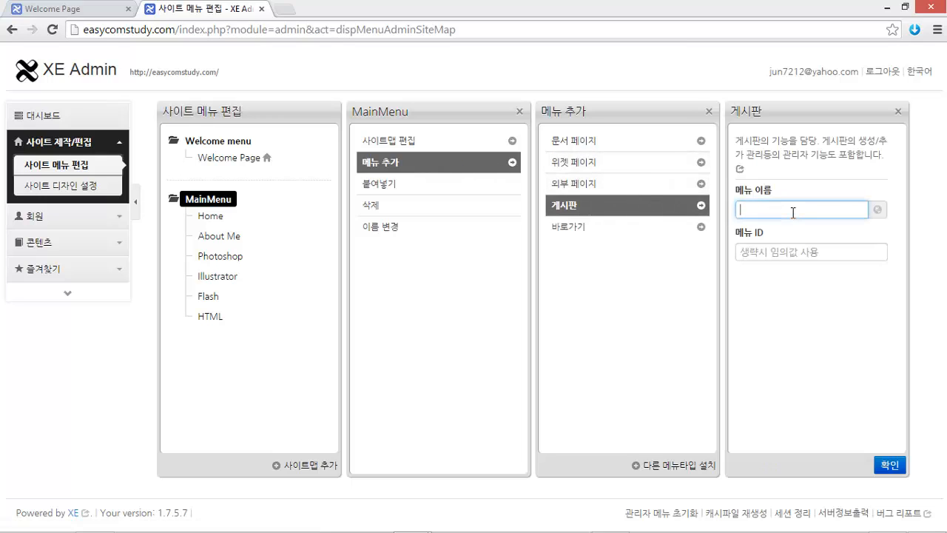
text(CSS)
key(Tab)
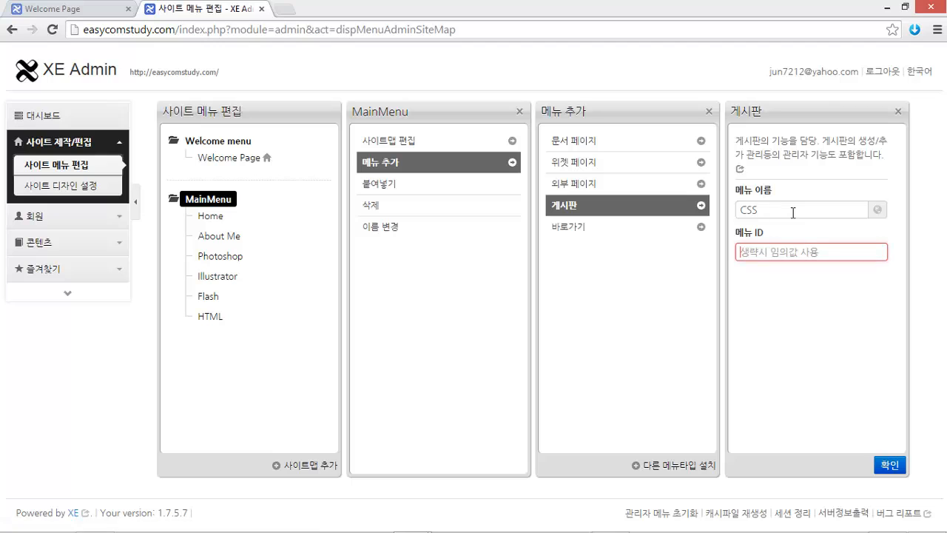
text(css)
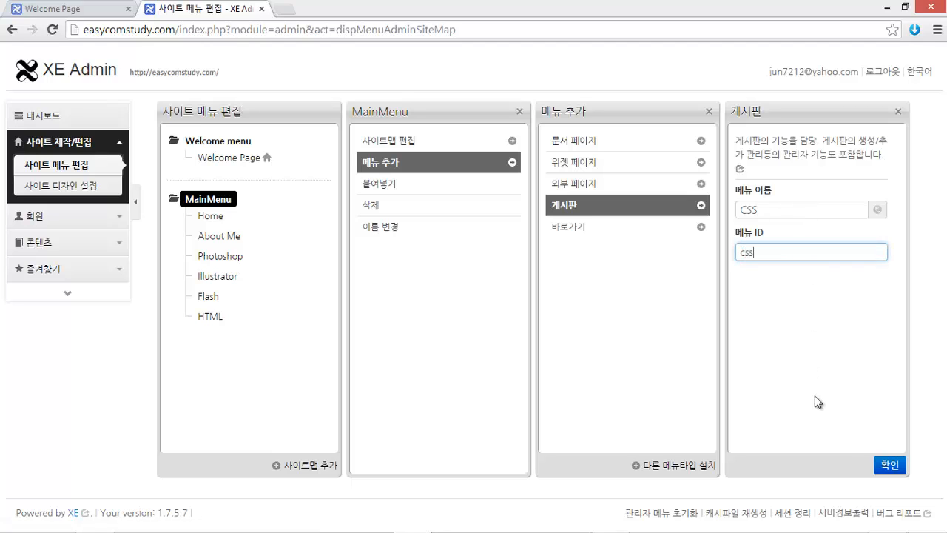
click(890, 465)
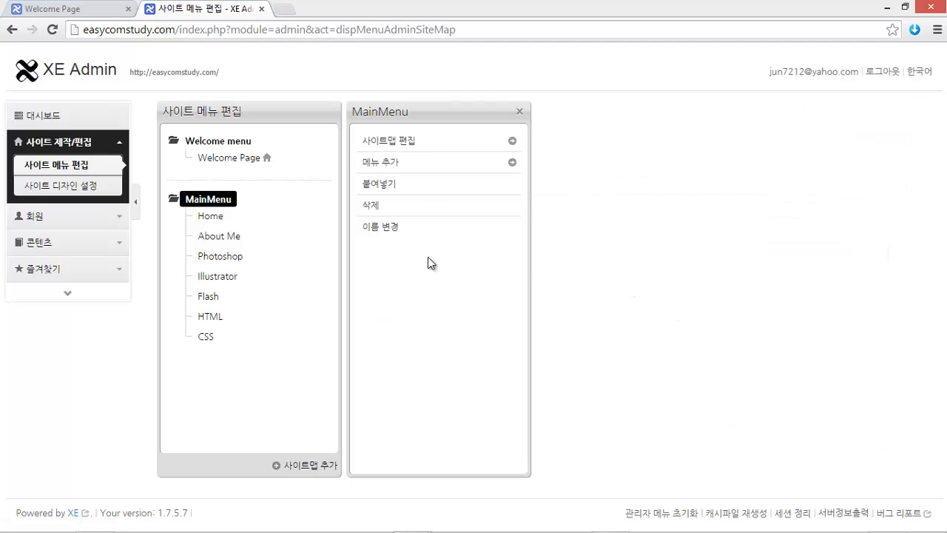
Step: Create a board (게시판) menu under MainMenu with the name Javascript and the menu ID javascript
click(445, 163)
click(658, 205)
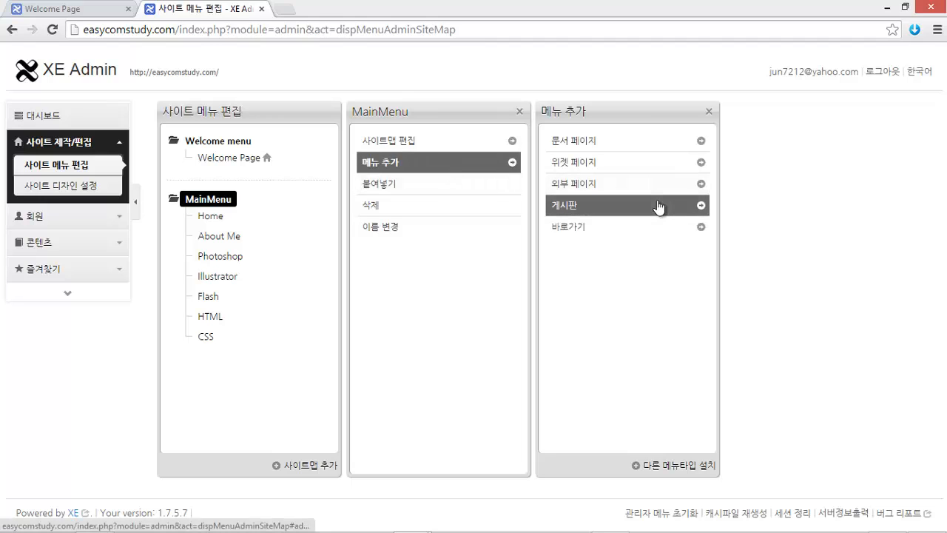
click(765, 211)
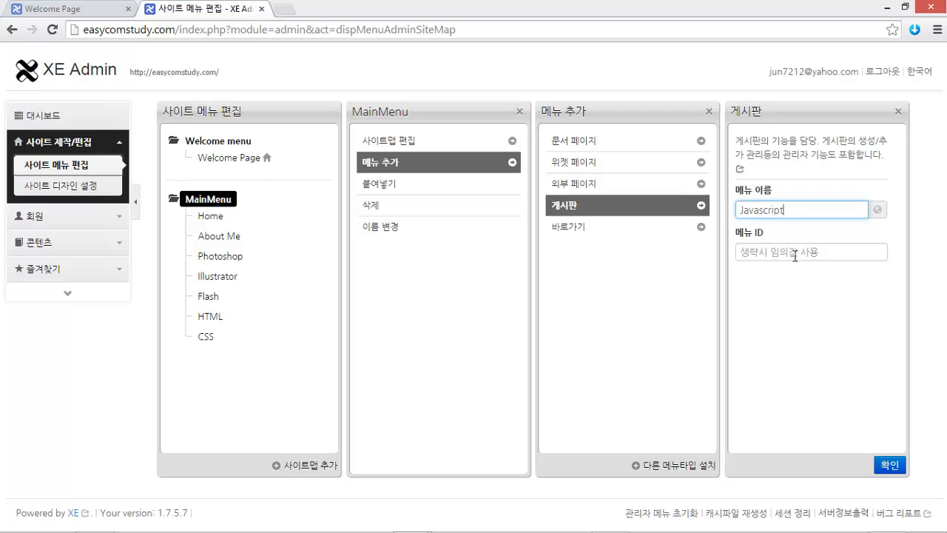
click(795, 255)
text(jsav)
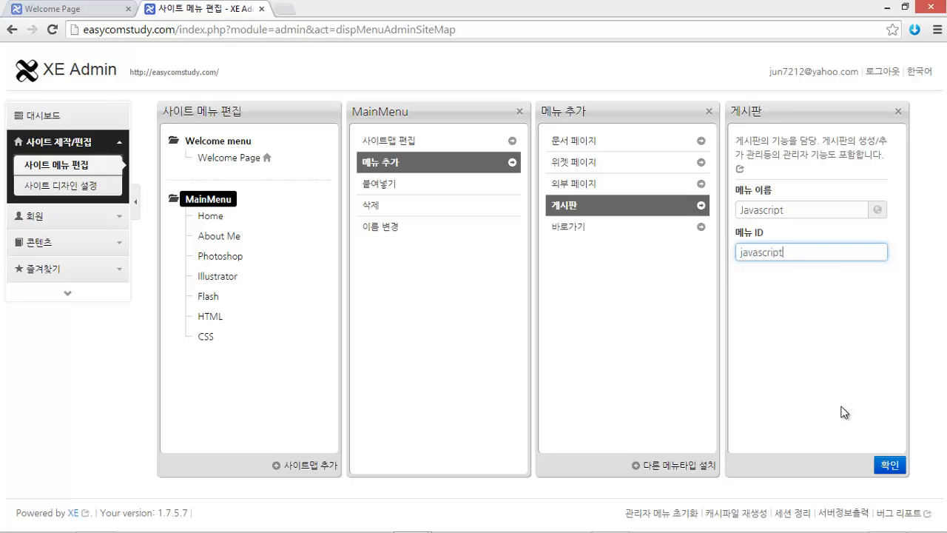
click(891, 465)
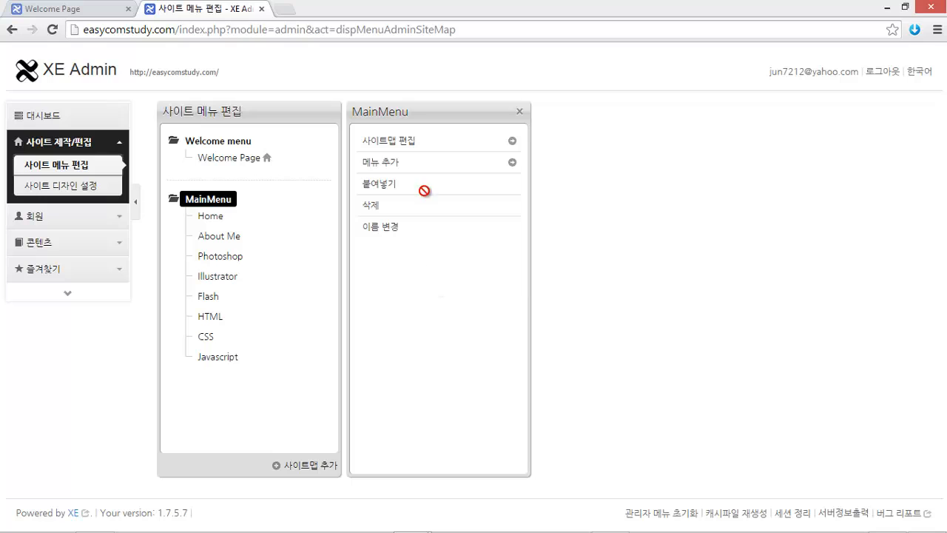
Step: Create a board (게시판) menu under MainMenu with the name Jquary and the menu ID jquary
click(412, 167)
click(645, 209)
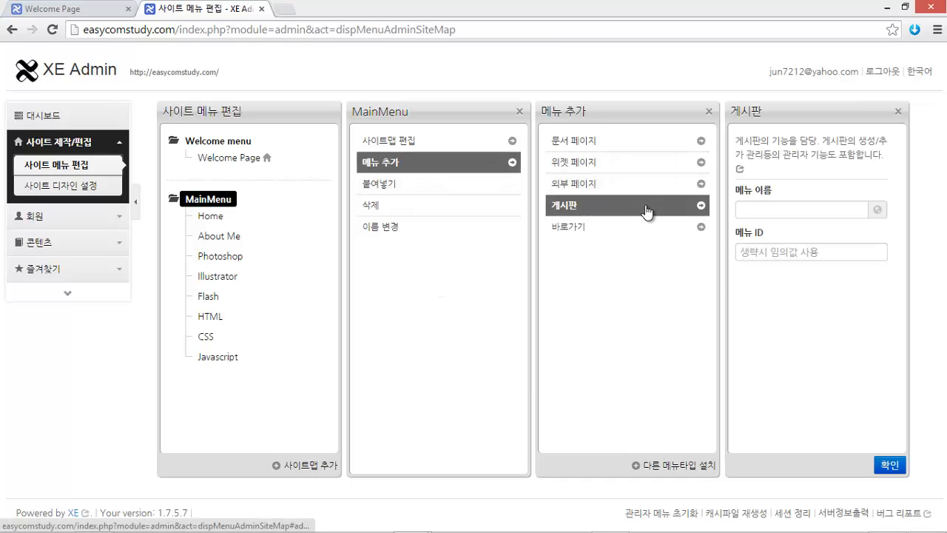
click(765, 213)
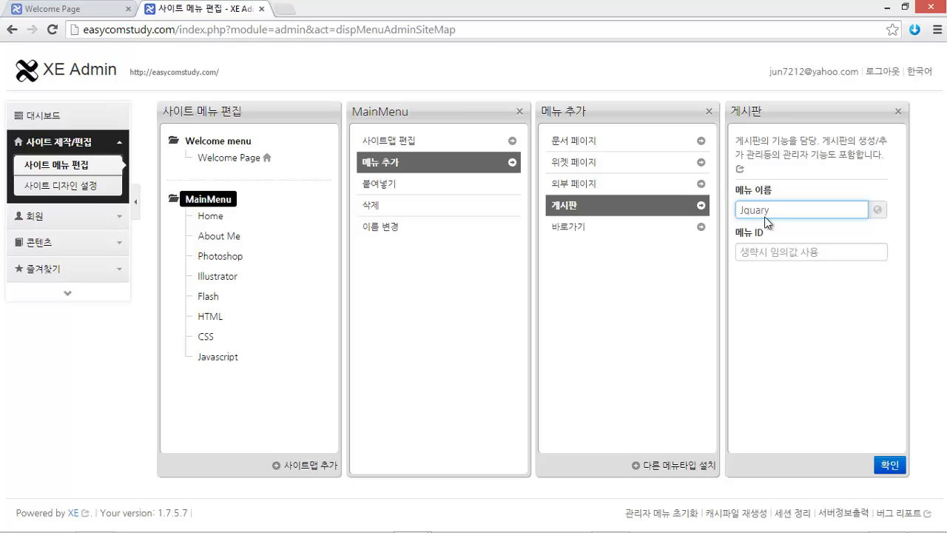
click(774, 251)
text(j)
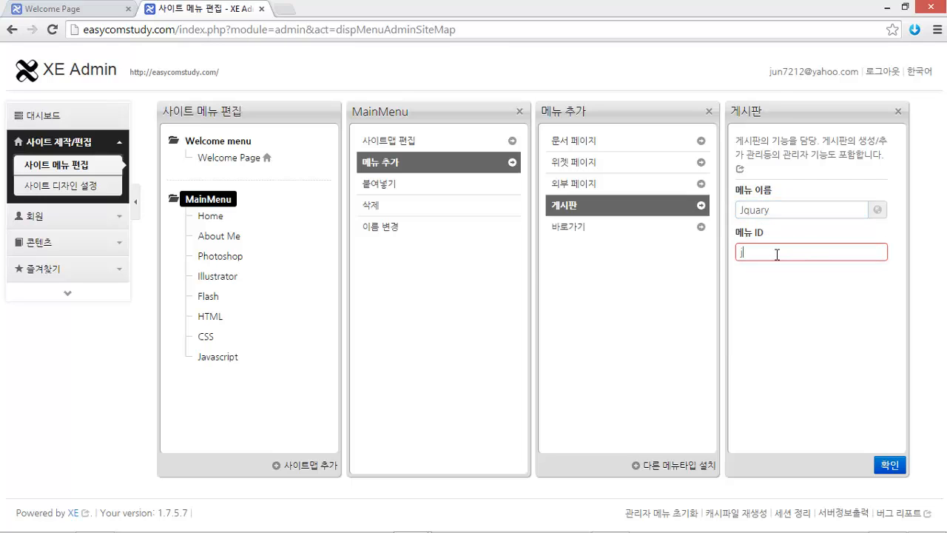
text(quary)
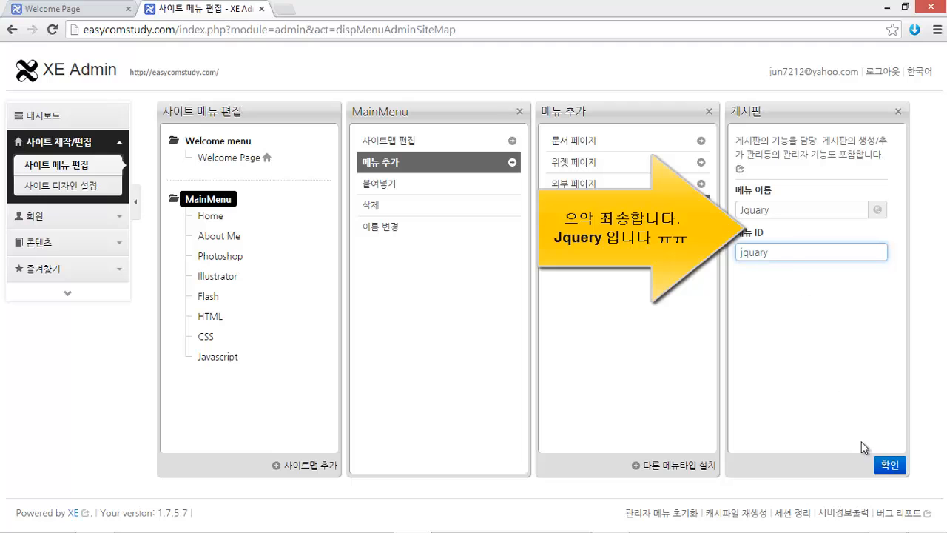
click(888, 465)
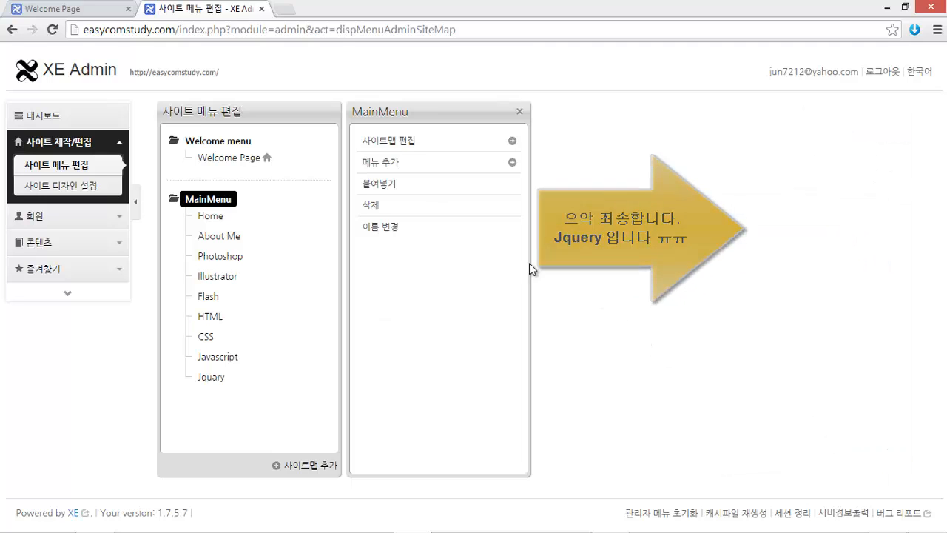
Step: Create a board (게시판) menu under MainMenu with the name PHP and the menu ID php
click(423, 164)
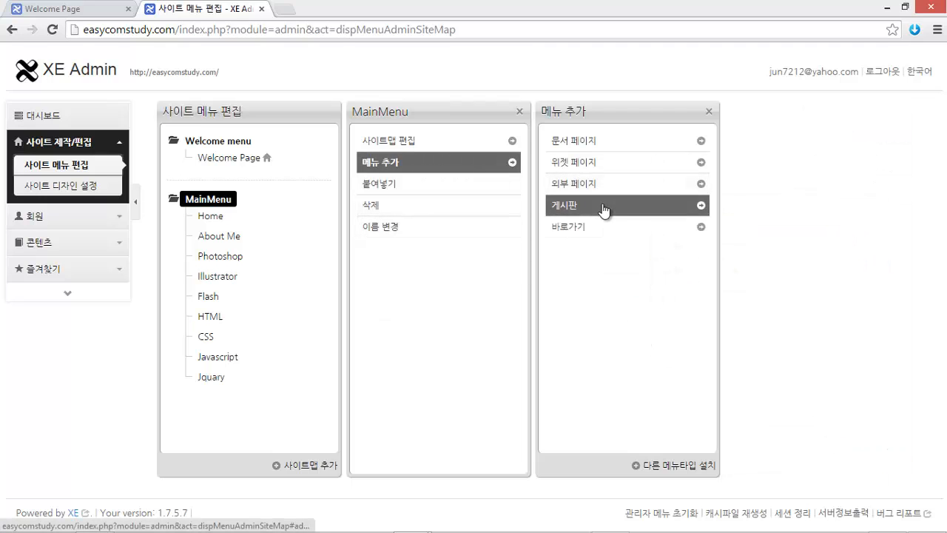
click(604, 207)
click(765, 211)
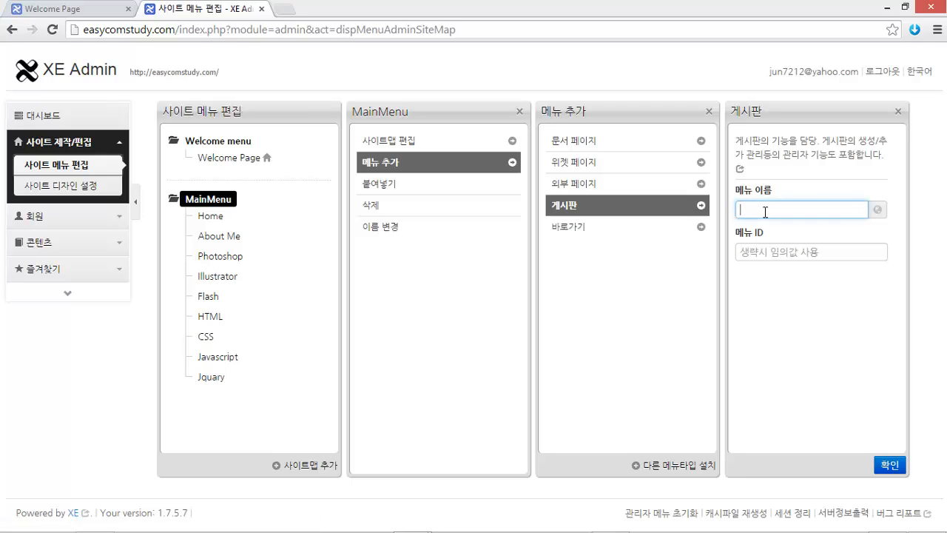
click(773, 253)
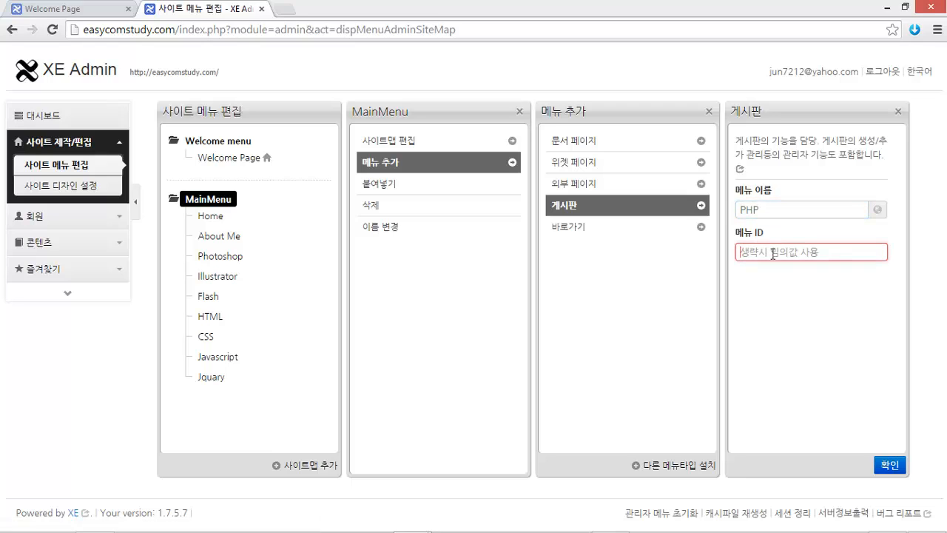
text(php)
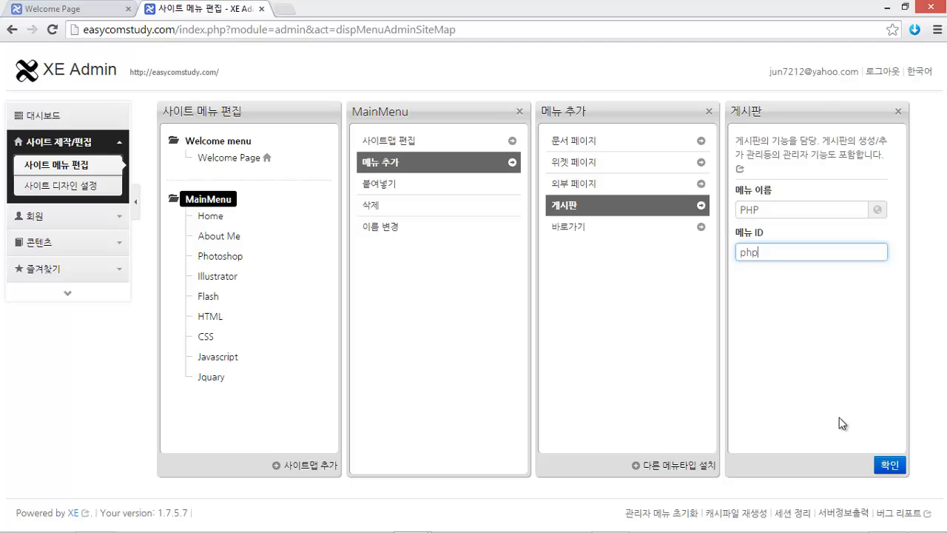
click(889, 465)
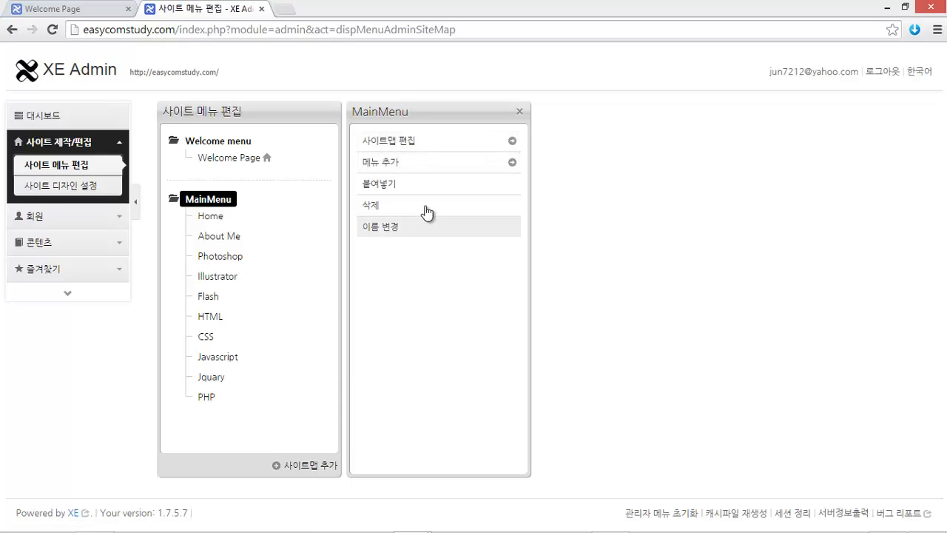
Step: Browse the other installable menu types (다른 메뉴타입 설치) for MainMenu and open the XE Contact Us download page from page 3
click(432, 208)
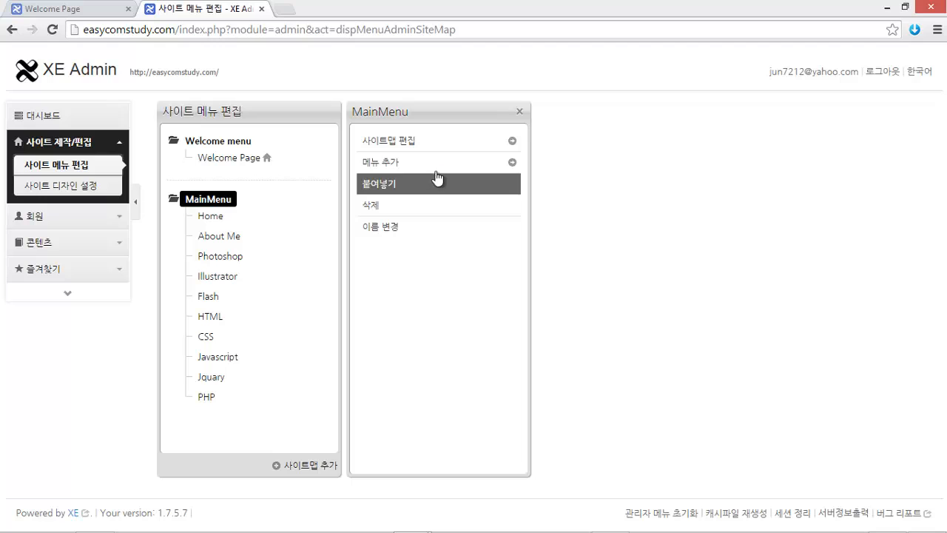
click(449, 164)
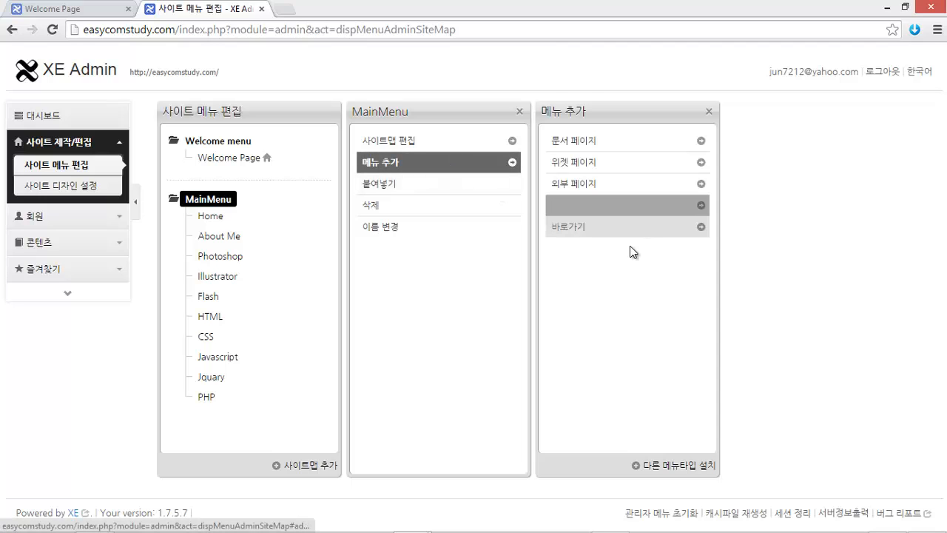
key(ctrl+shift+d)
mouse_move(665, 270)
mouse_down()
mouse_move(674, 268)
mouse_move(542, 119)
mouse_move(716, 267)
mouse_up()
mouse_move(721, 468)
mouse_down()
mouse_move(617, 456)
mouse_move(659, 498)
mouse_up()
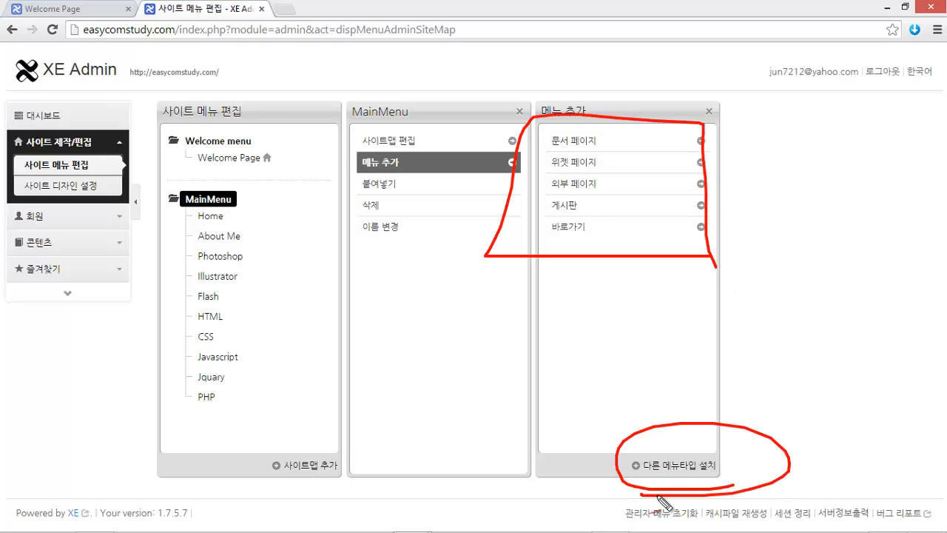
key(ctrl+shift+d)
click(676, 465)
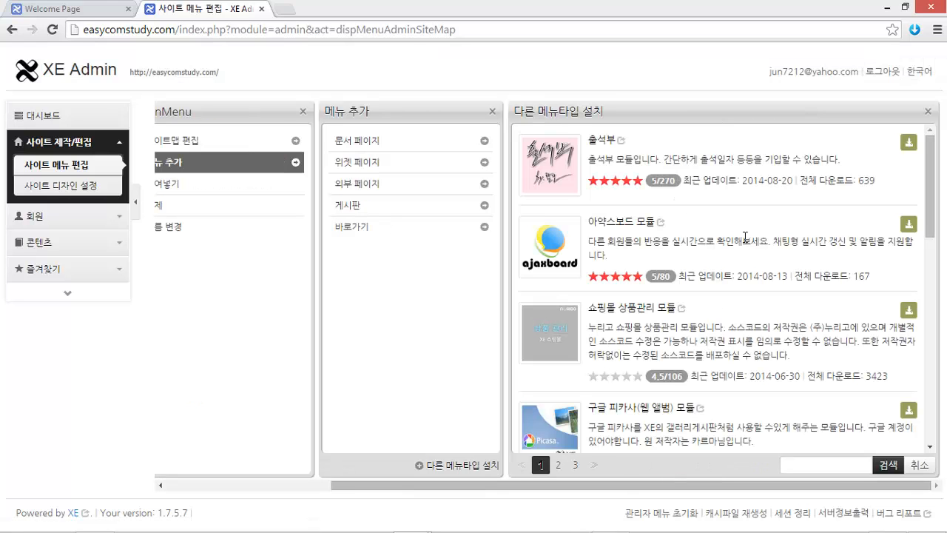
drag(931, 198, 944, 402)
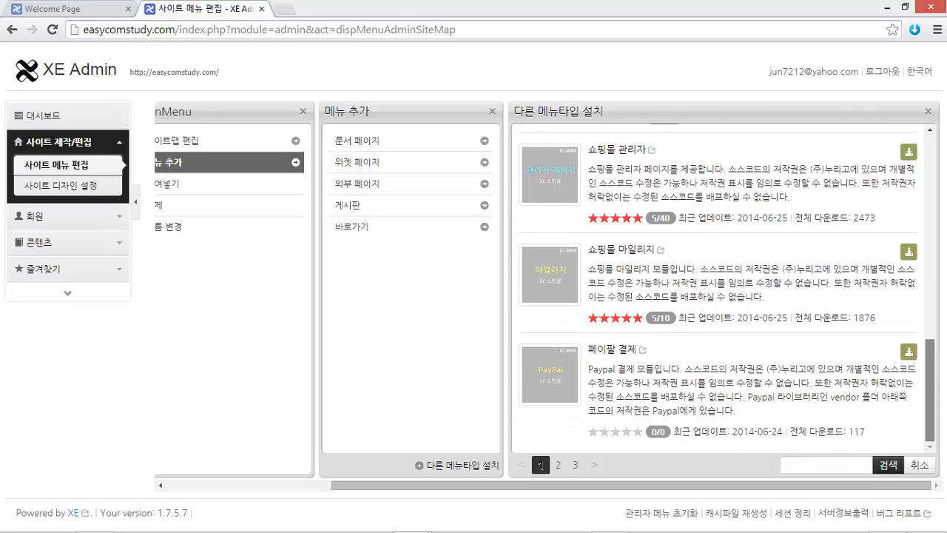
click(576, 466)
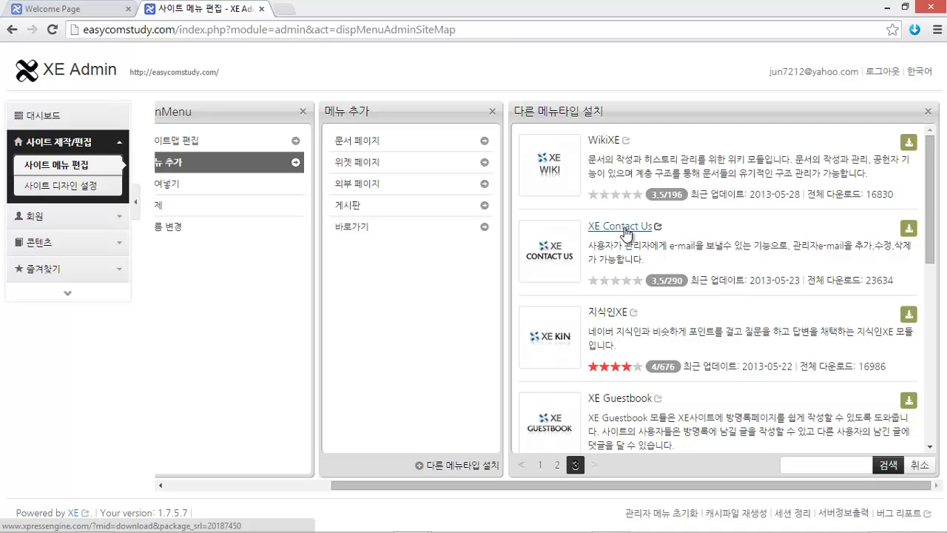
click(626, 231)
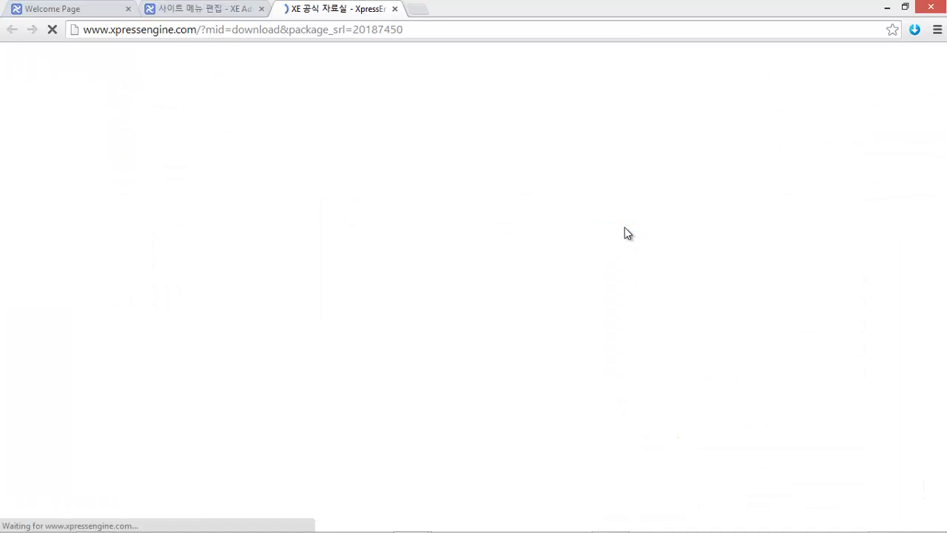
Step: Download the XE Contact Us module as contact.zip and show the downloaded file in its folder
scroll(523, 316, down, 2)
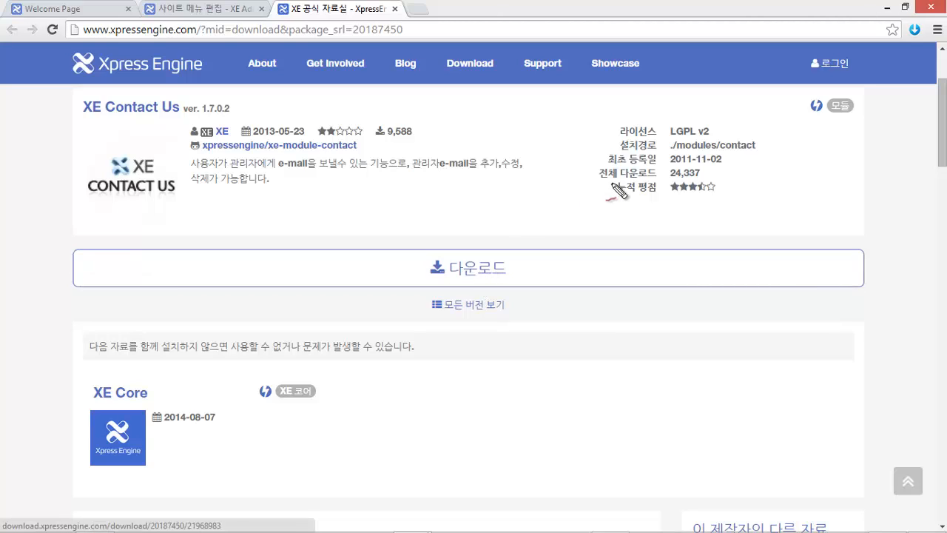
mouse_move(670, 152)
mouse_down()
mouse_move(726, 140)
mouse_move(712, 163)
mouse_move(666, 164)
mouse_up()
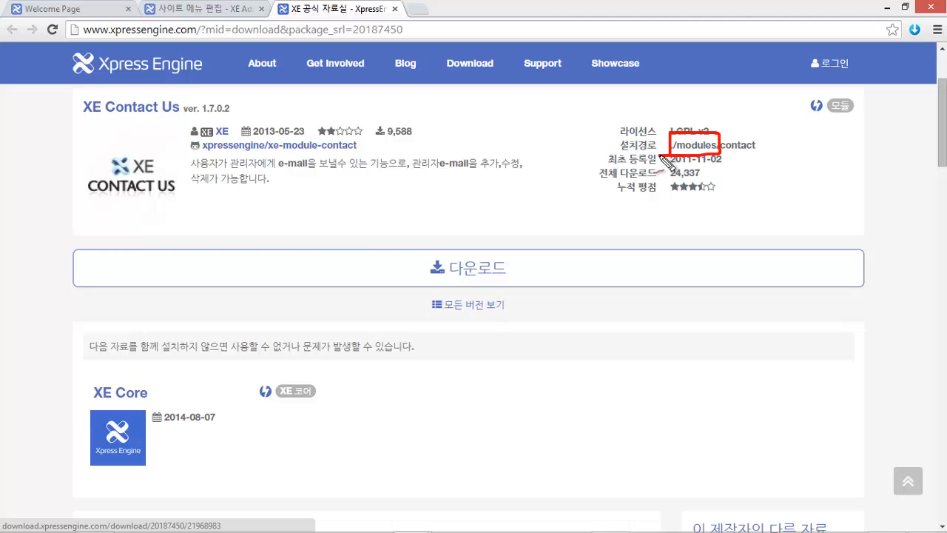
click(484, 271)
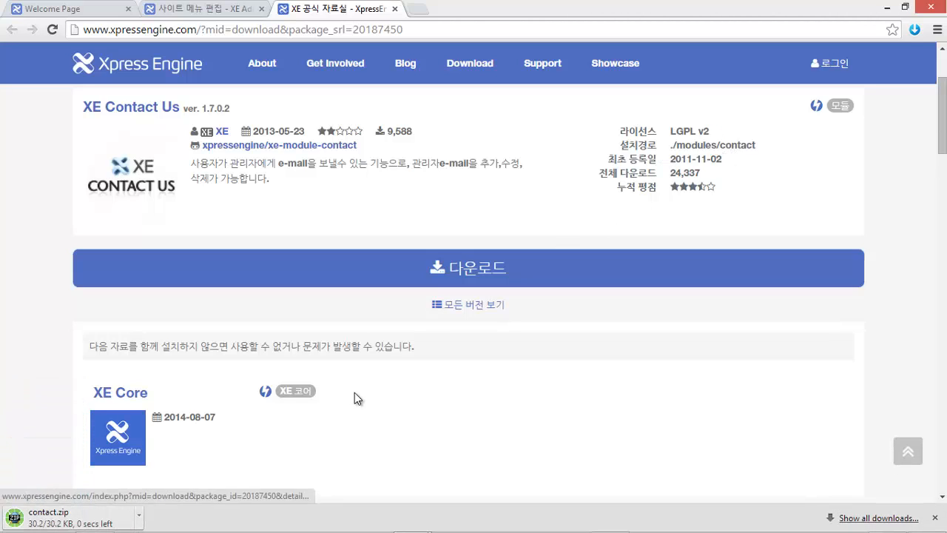
click(141, 518)
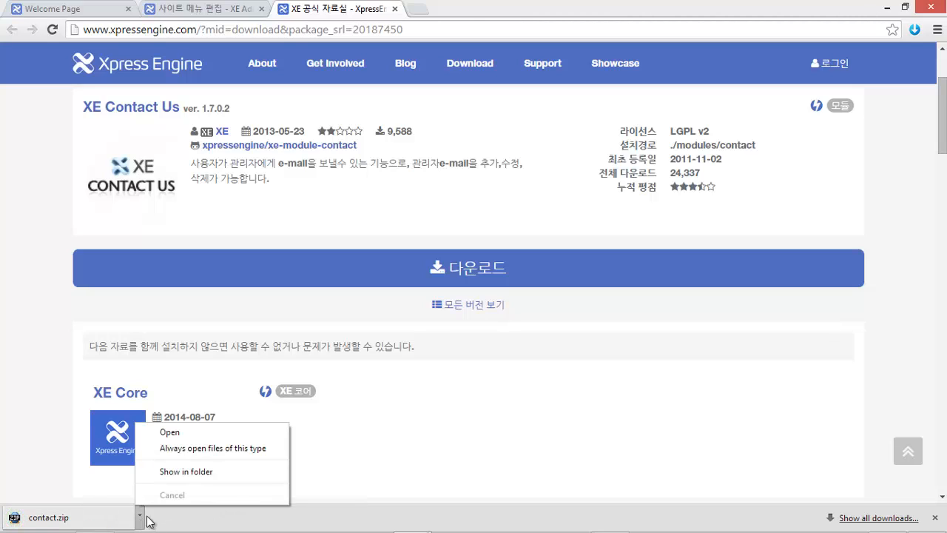
click(218, 473)
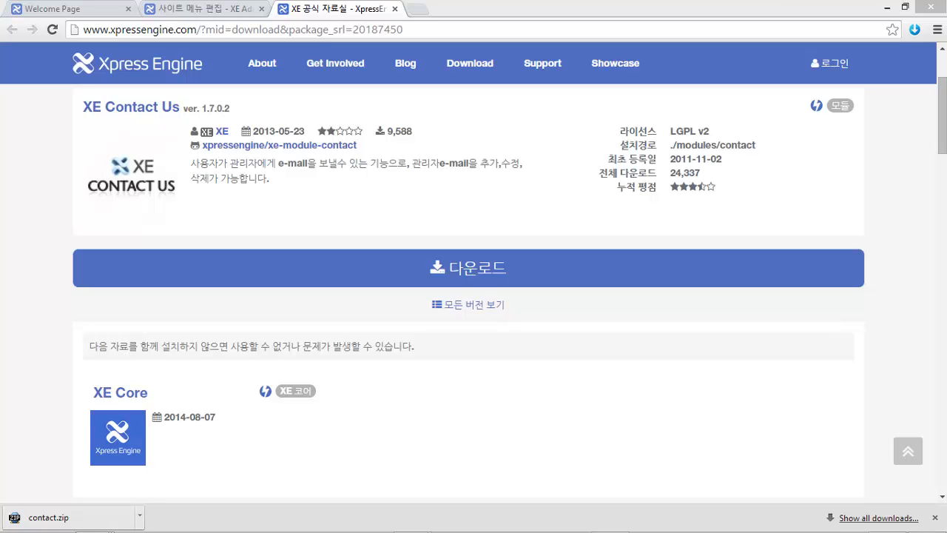
Step: Open the modules folder inside the local xe folder and place contact.zip in it
drag(946, 136, 441, 49)
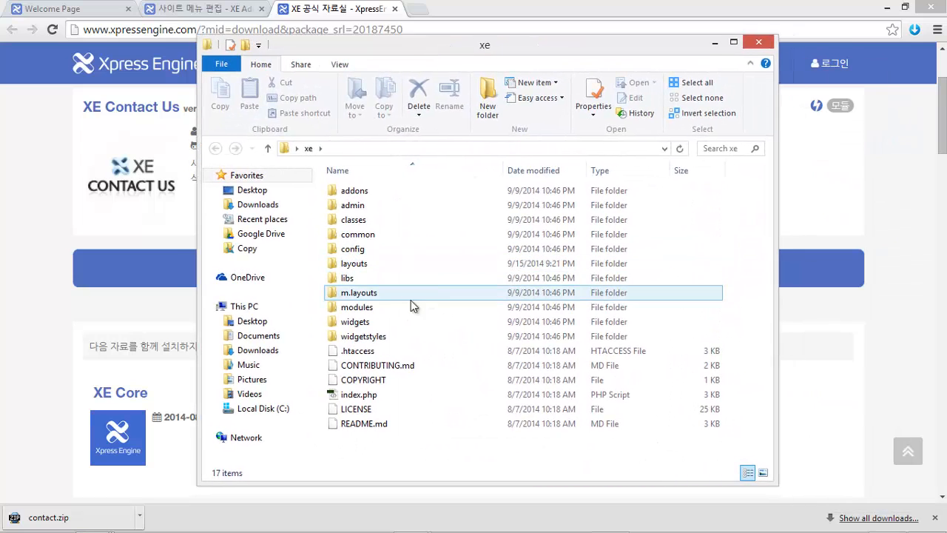
double_click(365, 308)
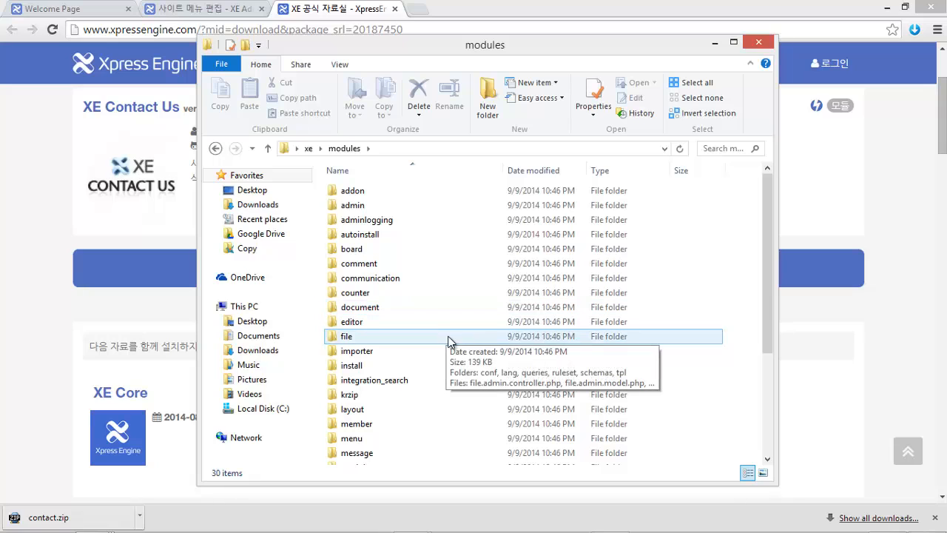
scroll(501, 387, down, 3)
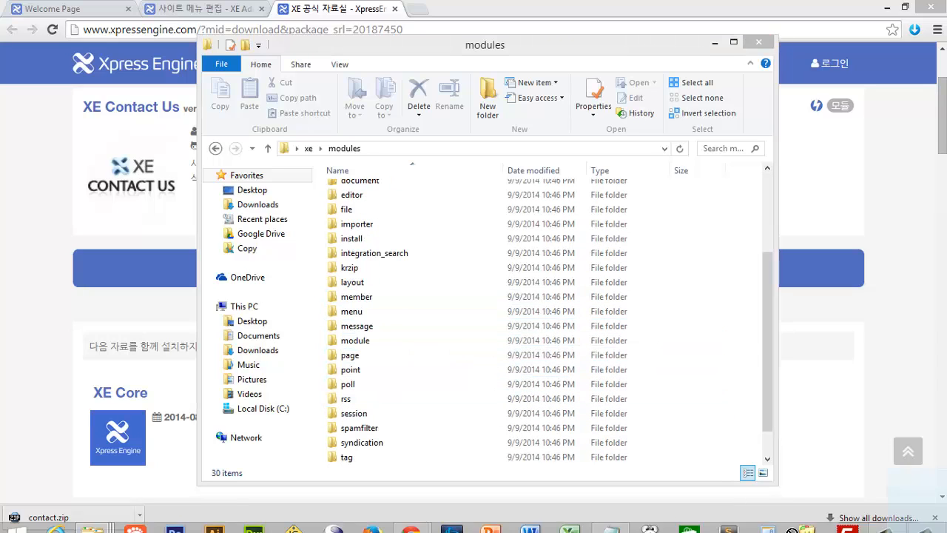
drag(622, 530, 522, 472)
Step: Extract the contact folder from contact.zip into the modules folder with ALZip (알집) and close the archive
click(370, 456)
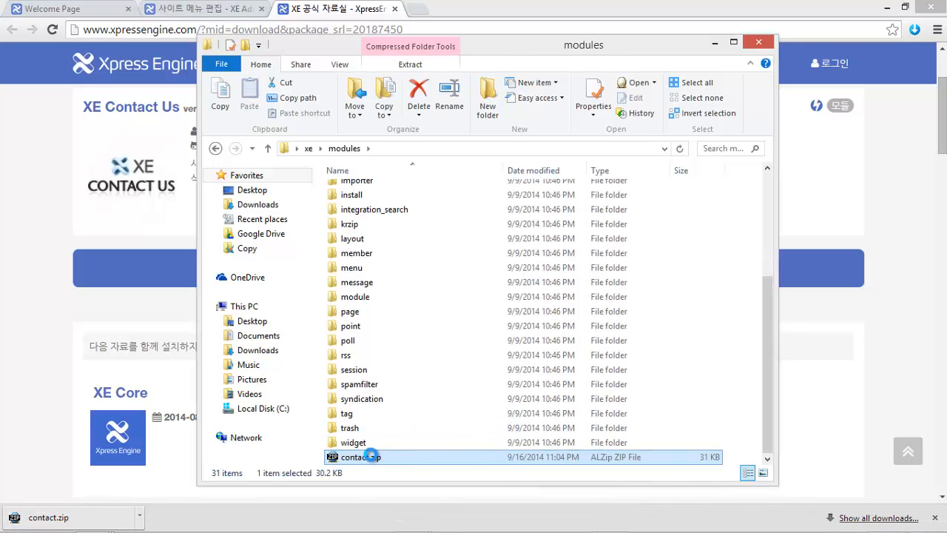
right_click(370, 457)
click(360, 455)
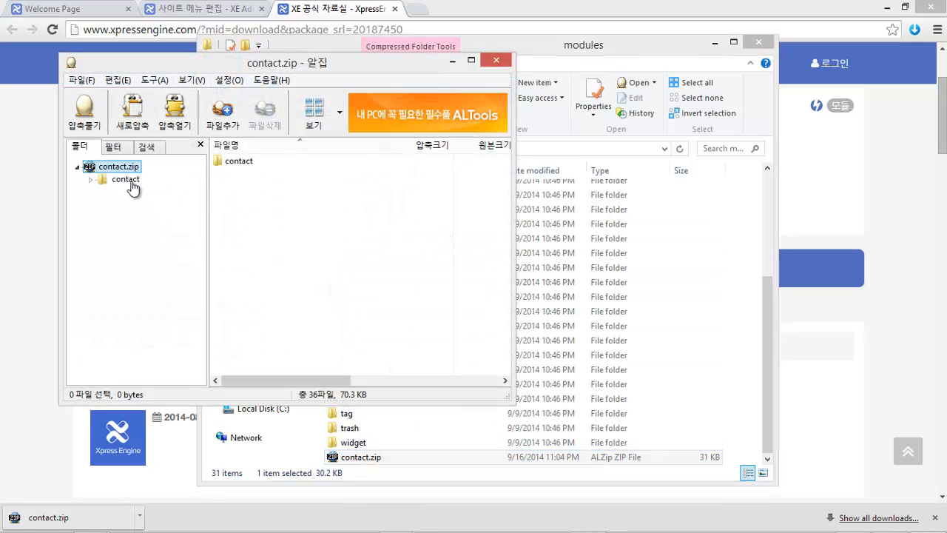
click(126, 180)
drag(130, 185, 448, 469)
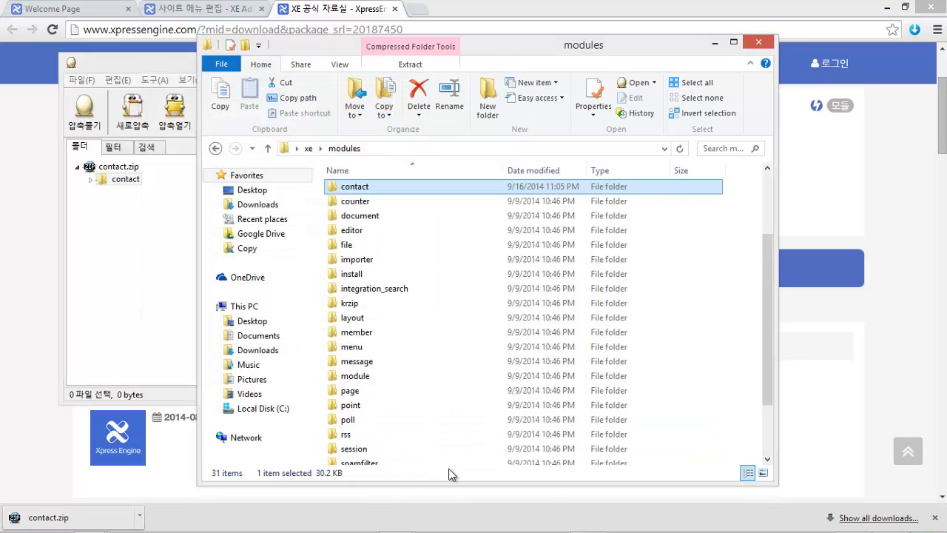
click(168, 64)
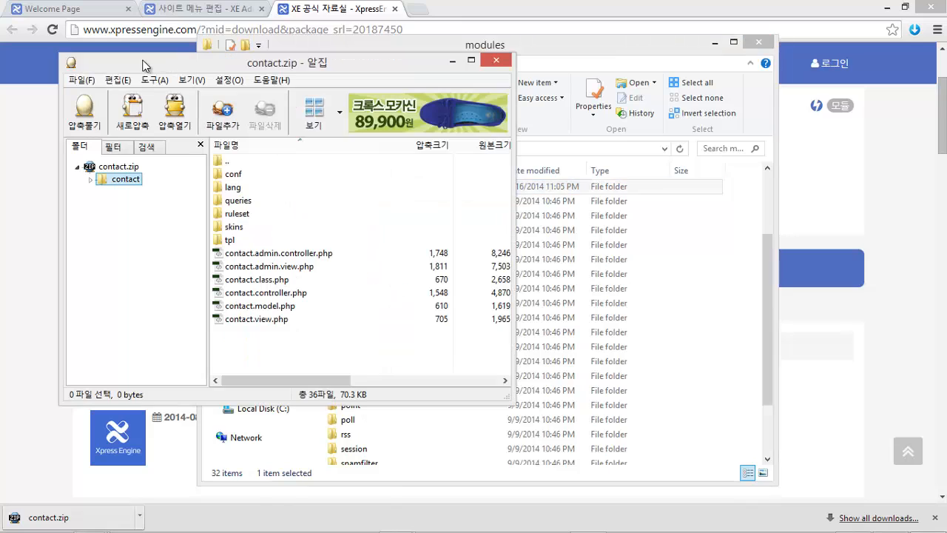
key(alt+F4)
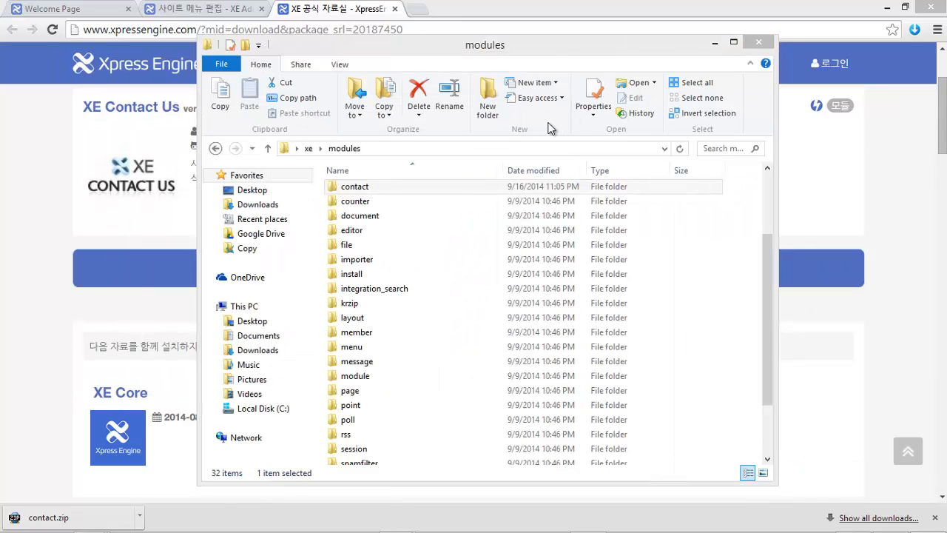
drag(524, 48, 363, 33)
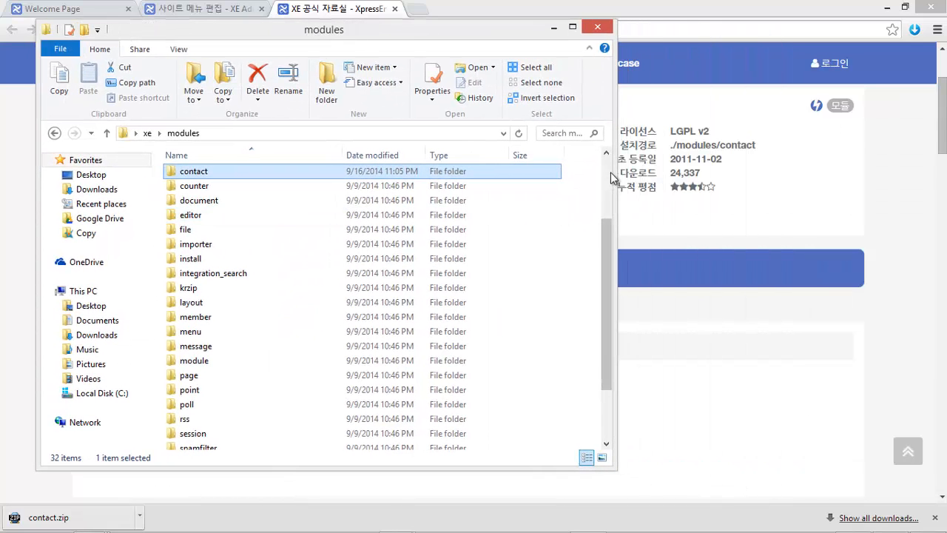
Step: Narrow the modules folder window, switch to FileZilla and connect to the saved site easycom
drag(616, 170, 541, 171)
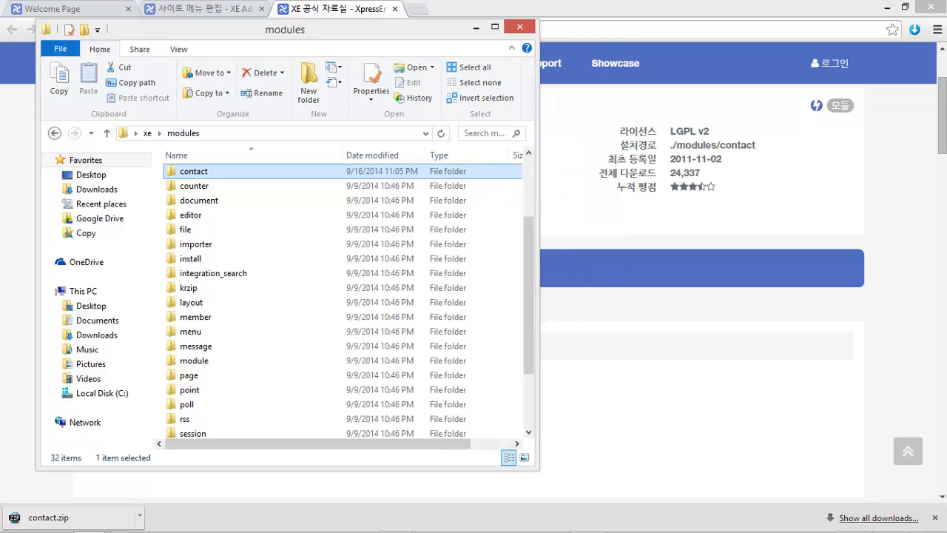
key(alt+Tab)
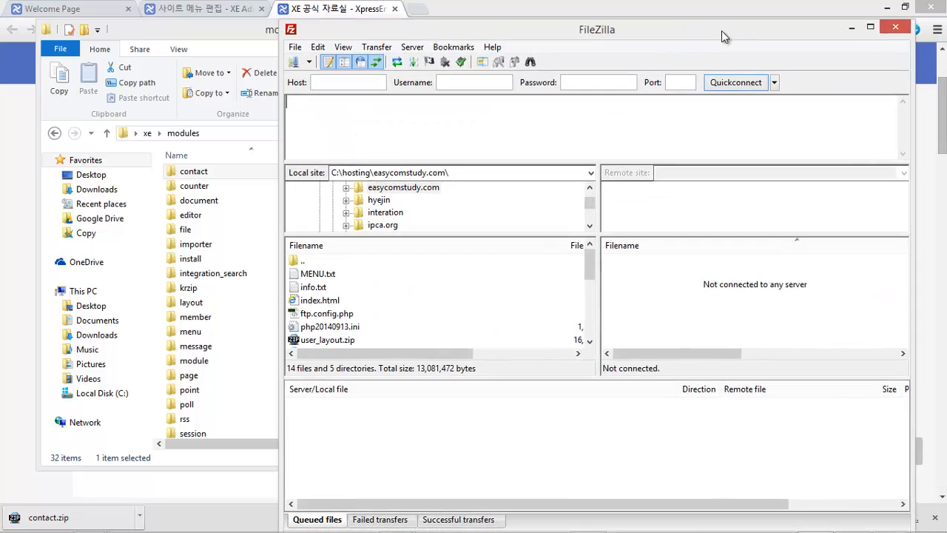
click(300, 63)
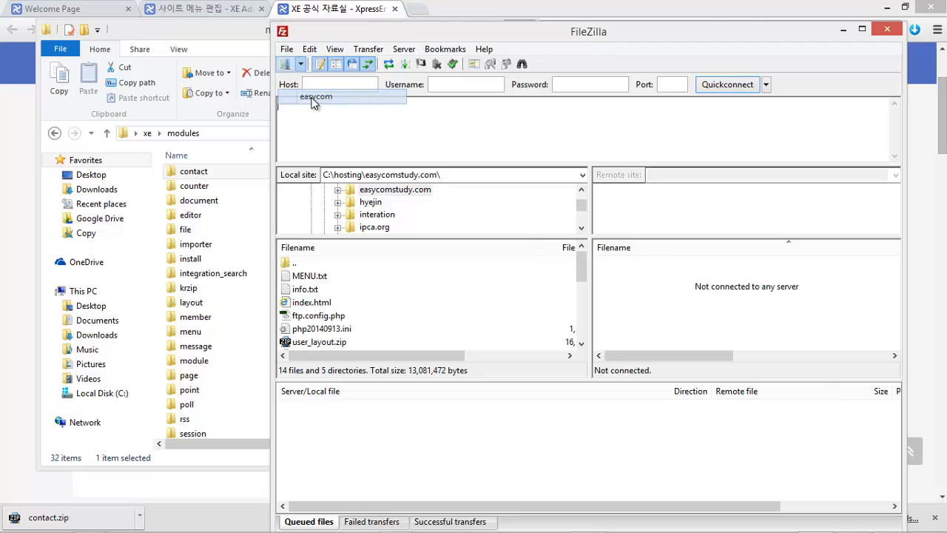
click(311, 98)
Step: Open the modules directory on the remote server and upload the local contact folder into it
click(204, 39)
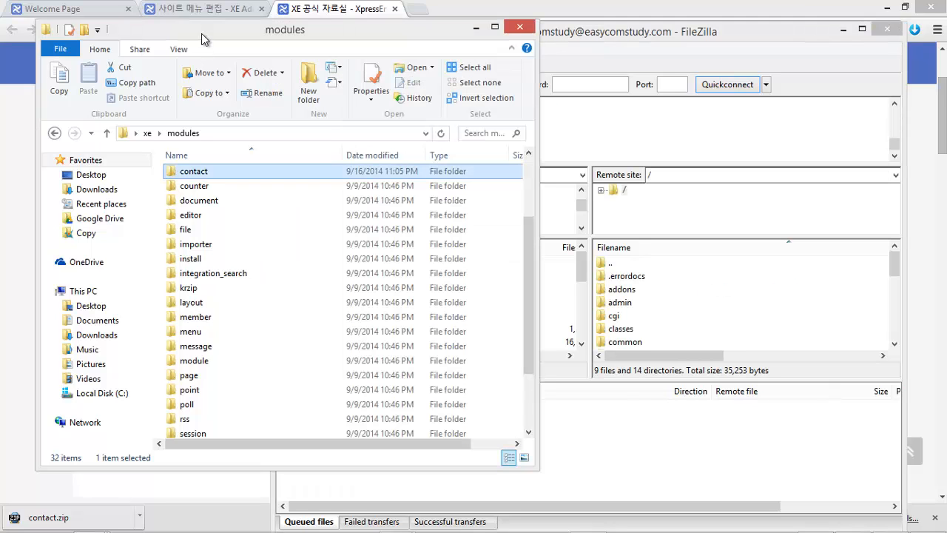
click(584, 230)
click(710, 288)
scroll(677, 323, down, 2)
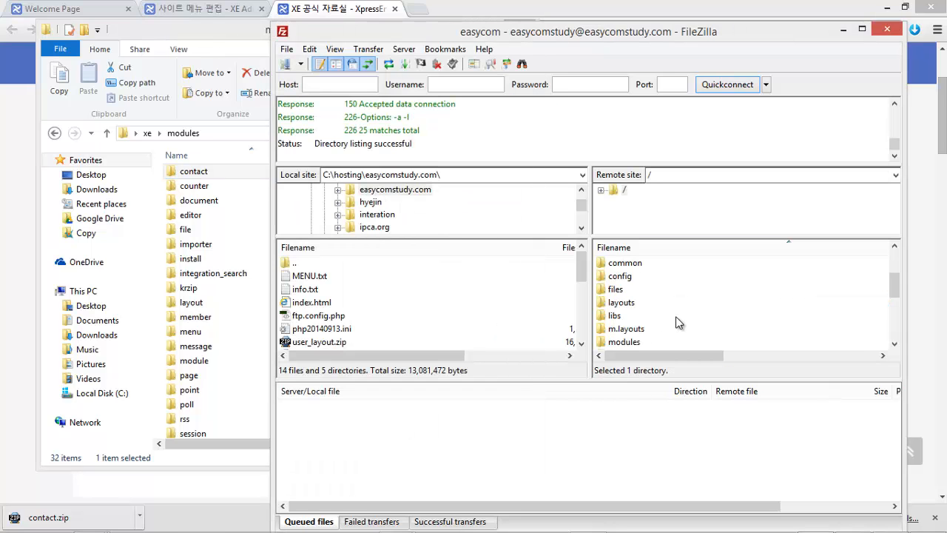
scroll(648, 319, down, 1)
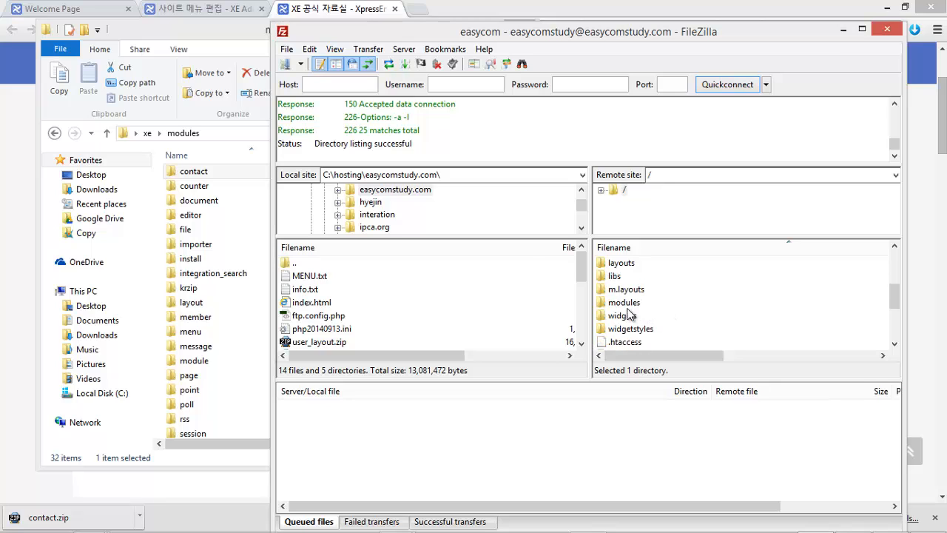
double_click(624, 304)
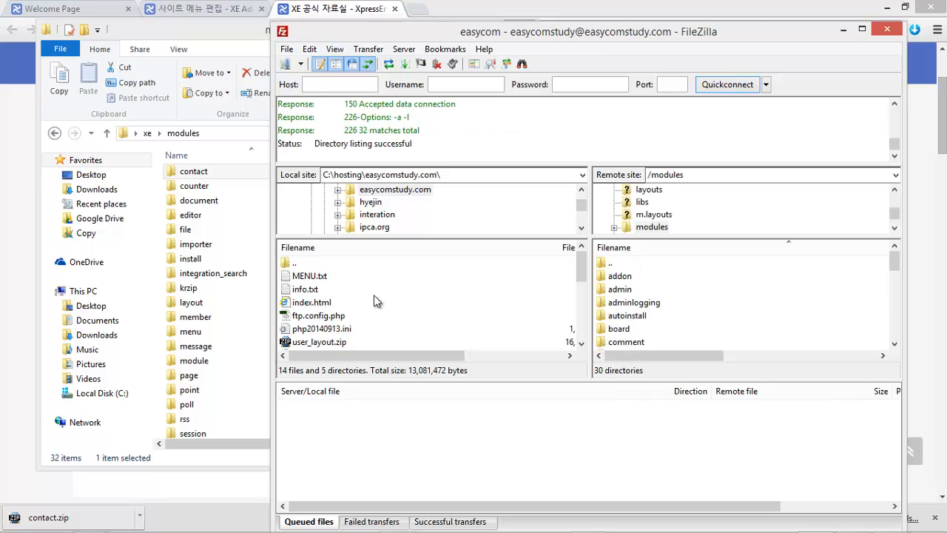
drag(182, 177, 707, 355)
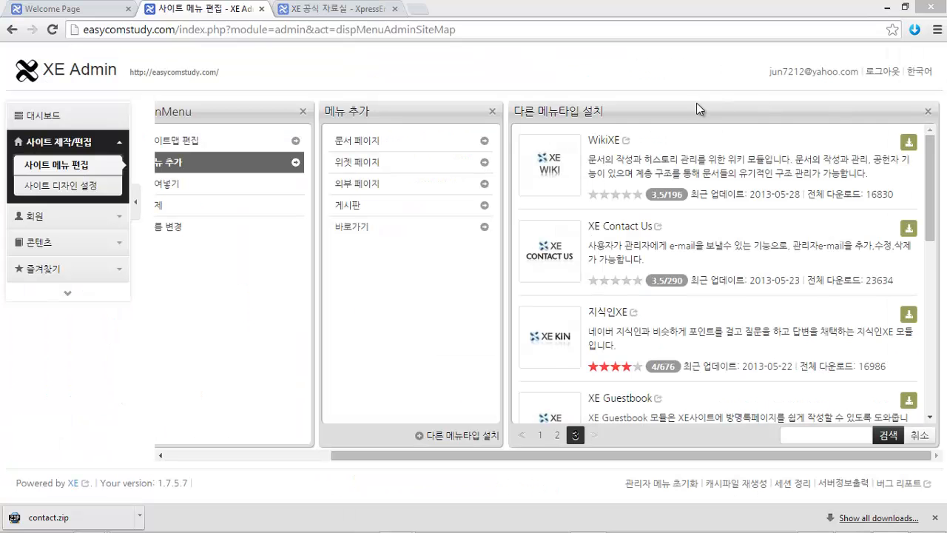
Step: Return to the site menu editor (사이트 메뉴 편집) in the browser and reload the page
click(474, 186)
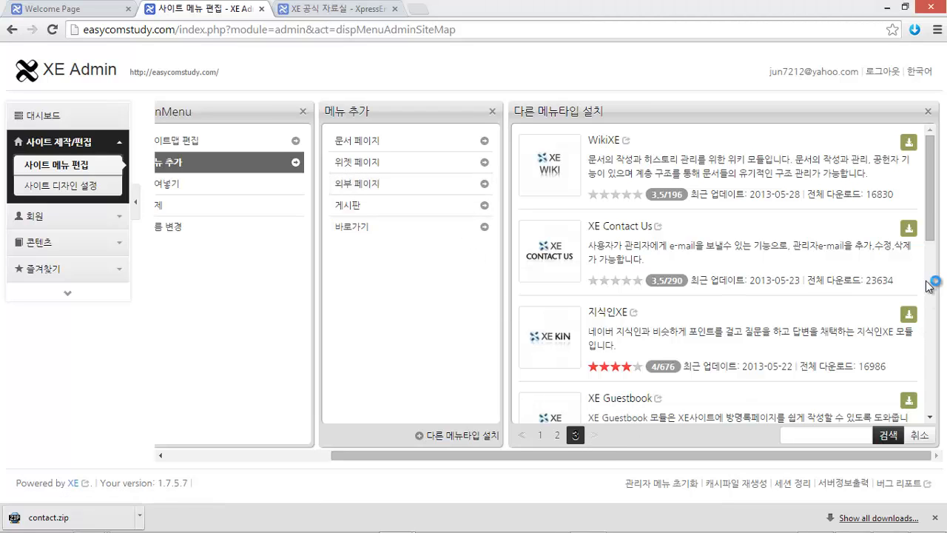
mouse_move(936, 231)
mouse_down()
mouse_move(939, 251)
mouse_move(936, 229)
mouse_move(937, 241)
mouse_up()
click(920, 259)
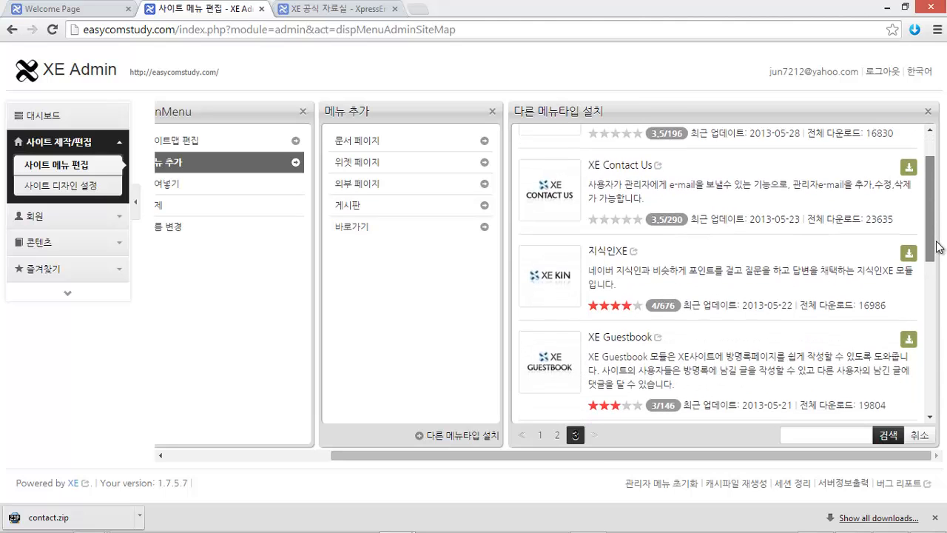
right_click(834, 329)
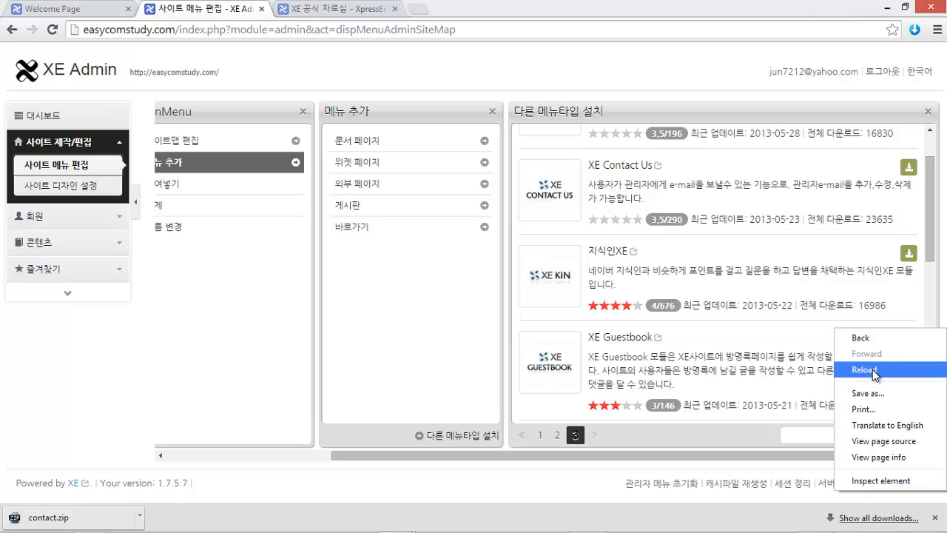
click(879, 370)
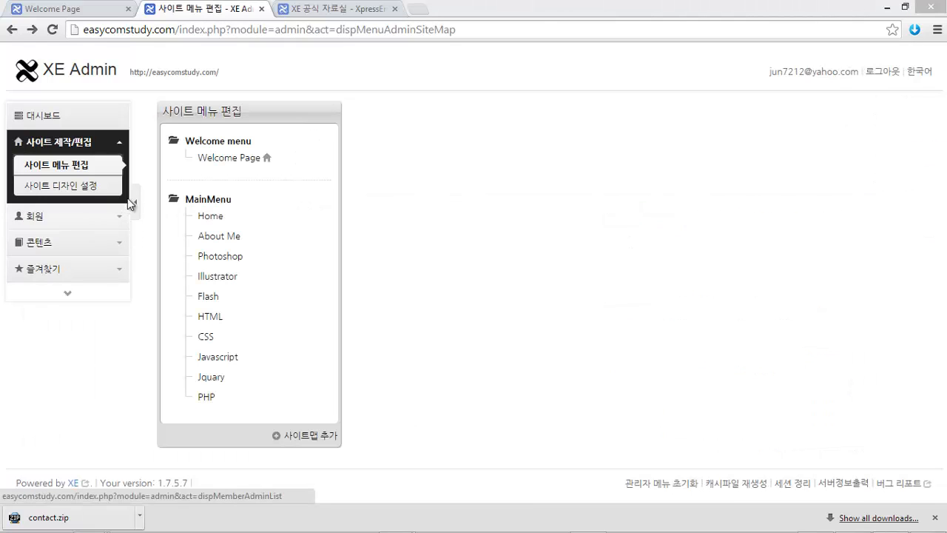
Step: Update the Contact Us module in the installed modules list (설치된 모듈) and open its management page
click(67, 295)
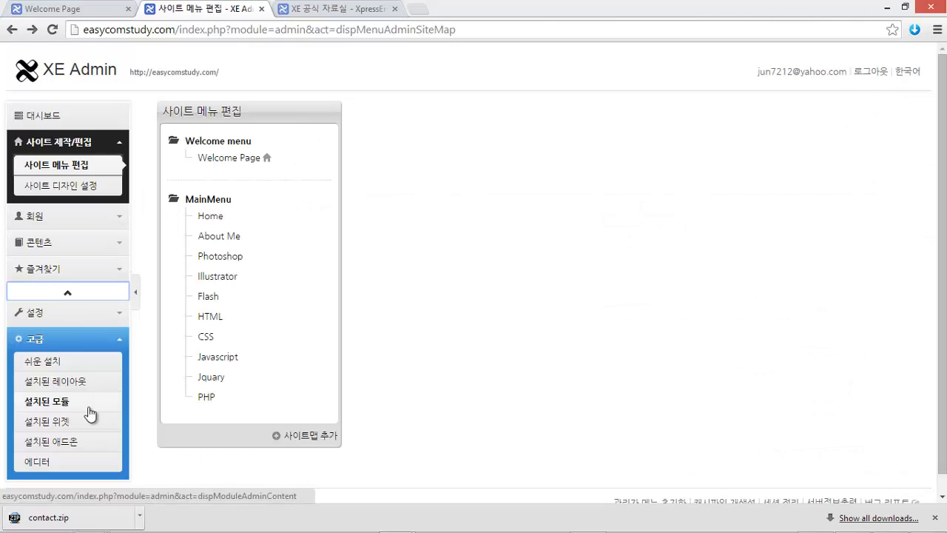
click(65, 406)
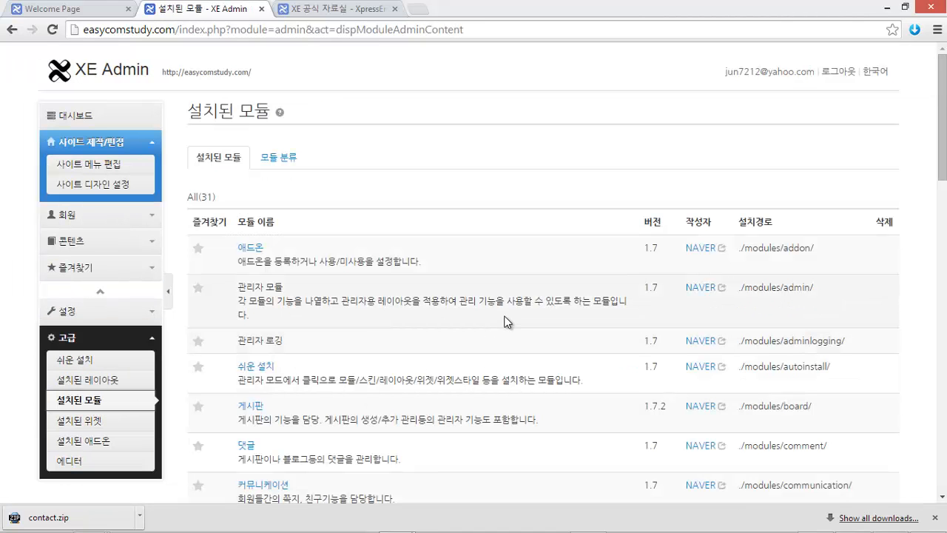
scroll(506, 322, down, 3)
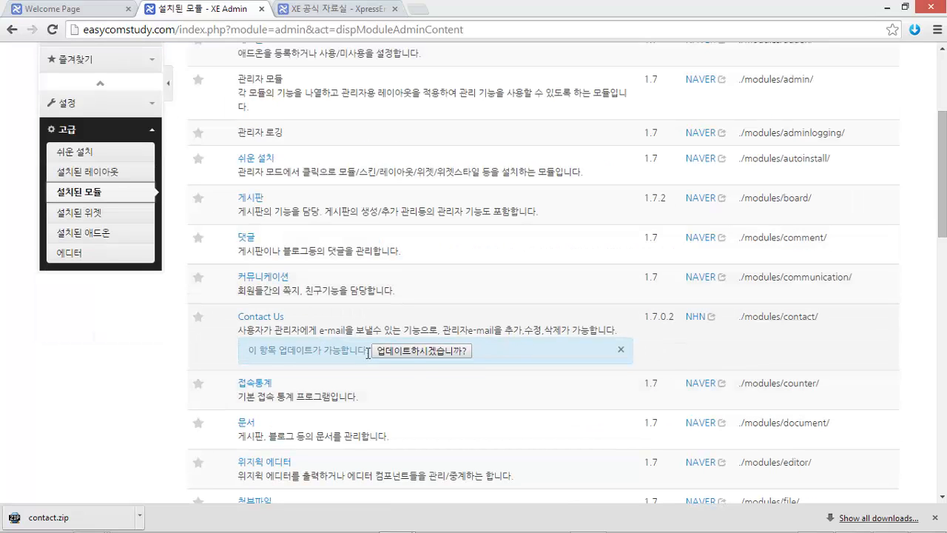
click(414, 351)
click(581, 139)
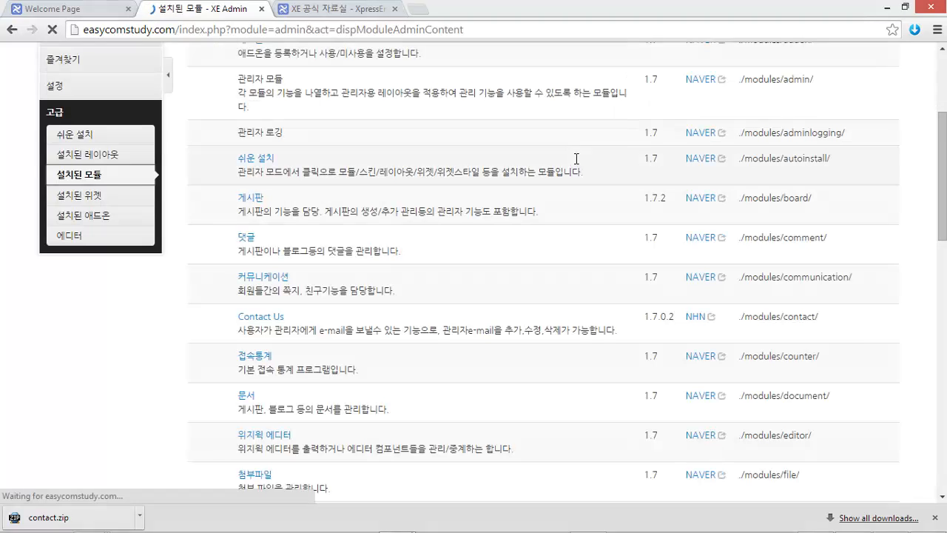
click(266, 317)
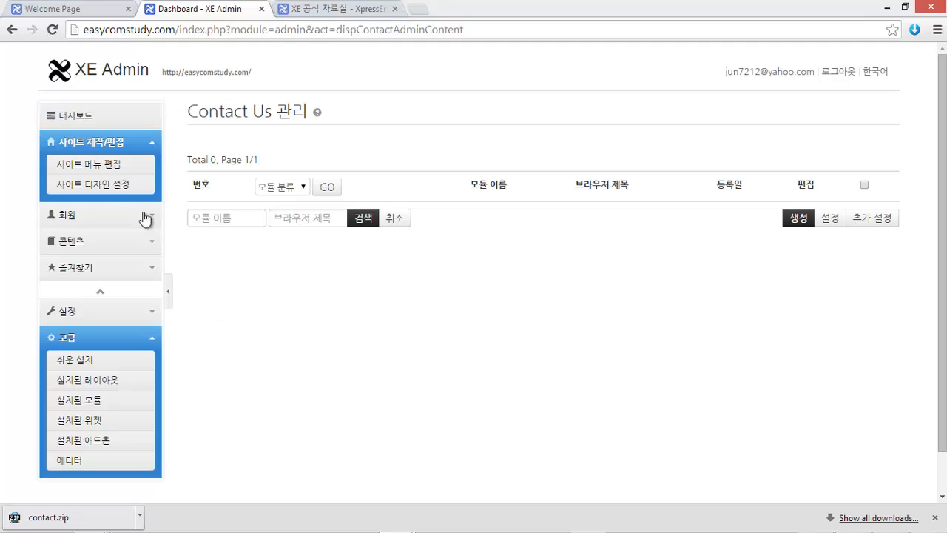
Step: Add a Contact Us type menu to MainMenu in the site menu editor, named Contact Us with menu ID contactus
click(108, 164)
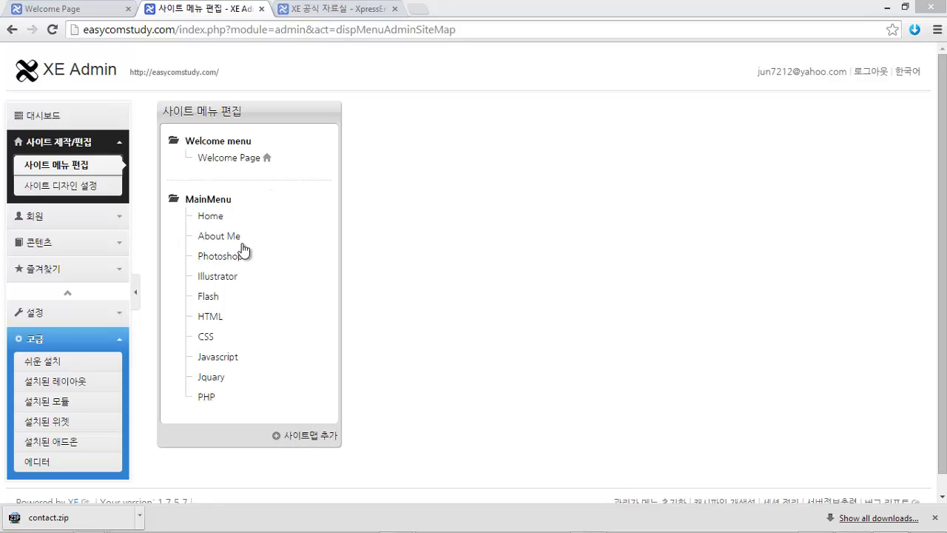
click(207, 199)
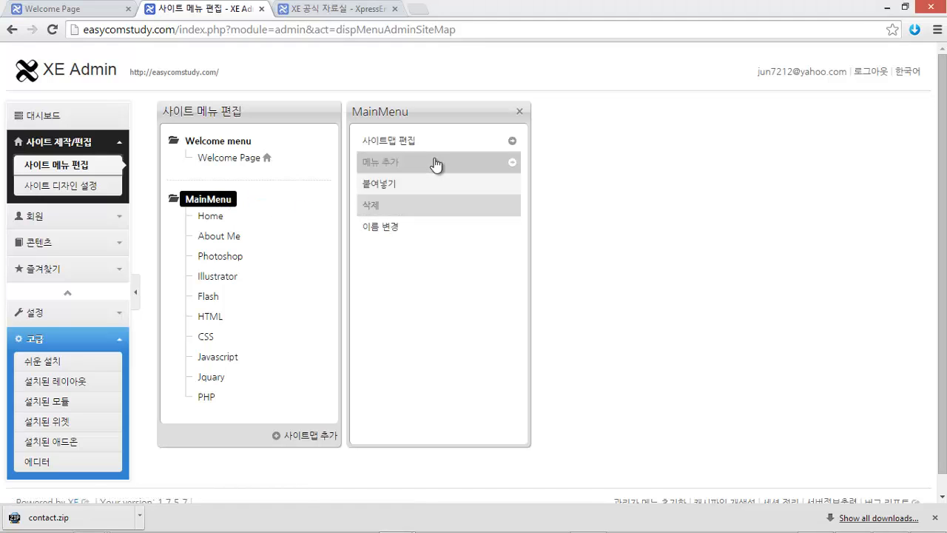
click(435, 163)
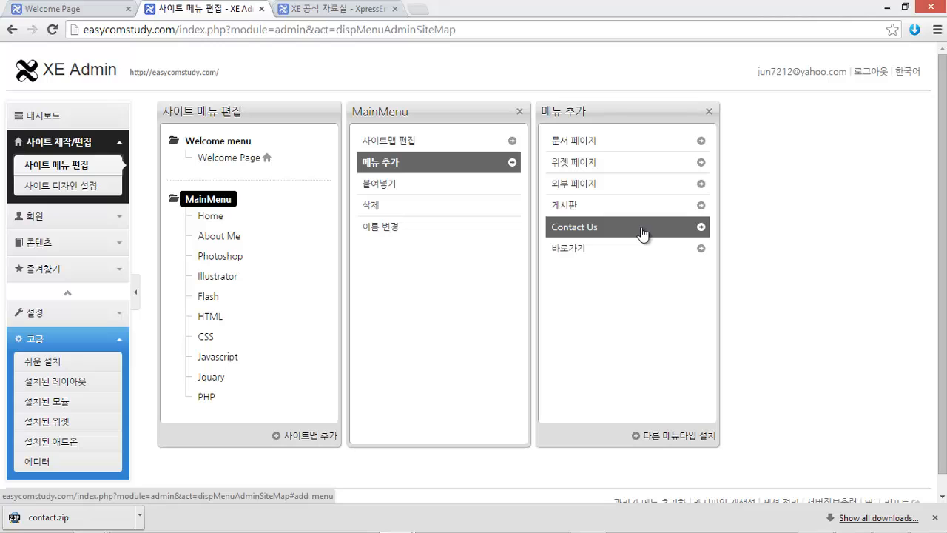
click(642, 234)
click(757, 210)
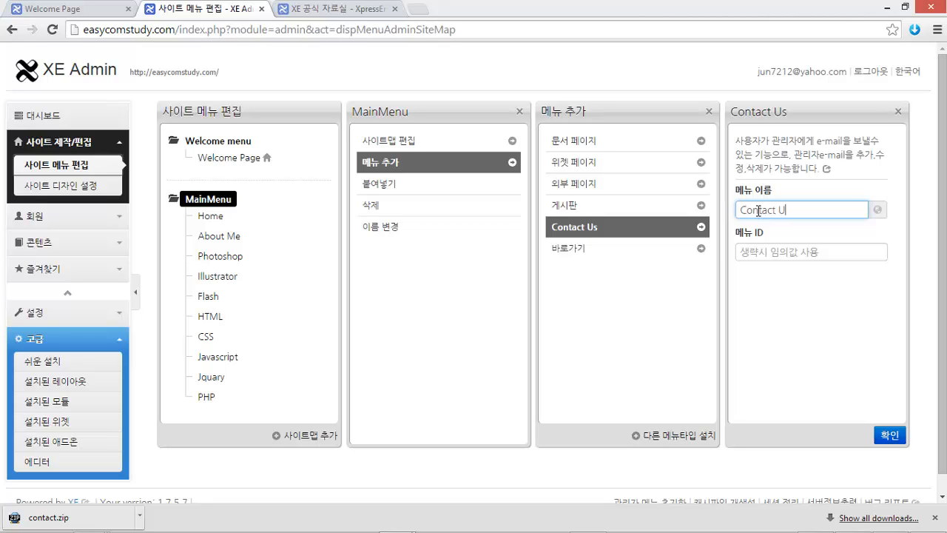
click(795, 251)
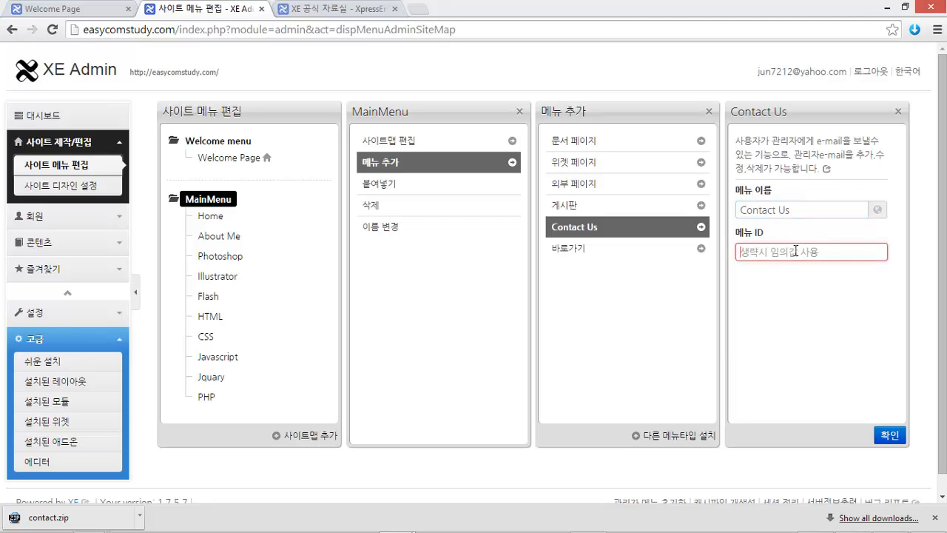
text(contactus)
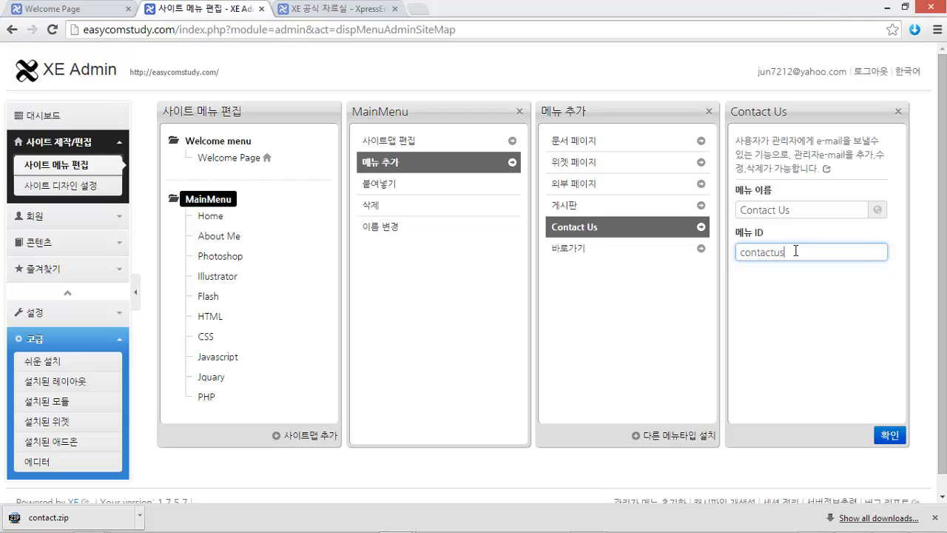
click(892, 436)
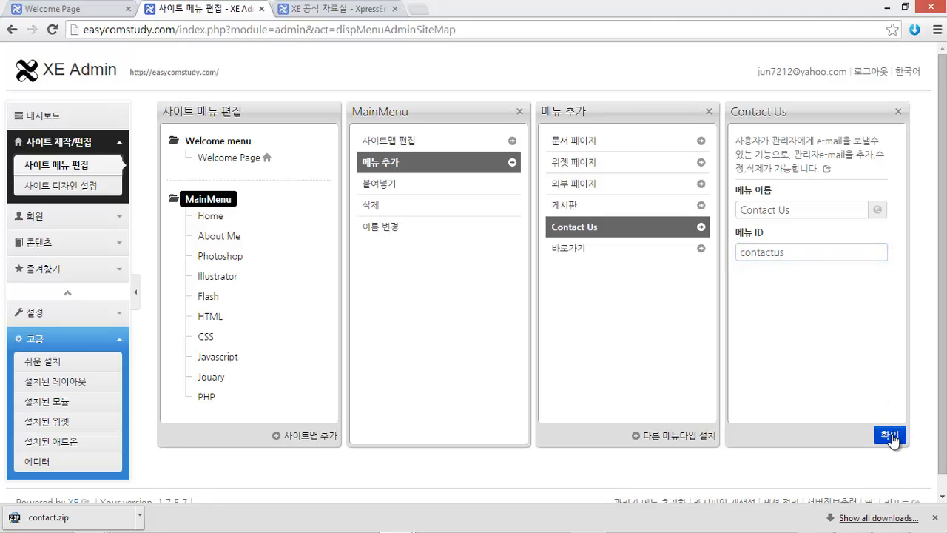
Step: Add a document page (문서 페이지) to MainMenu named Donation with menu ID donation
scroll(474, 340, down, 1)
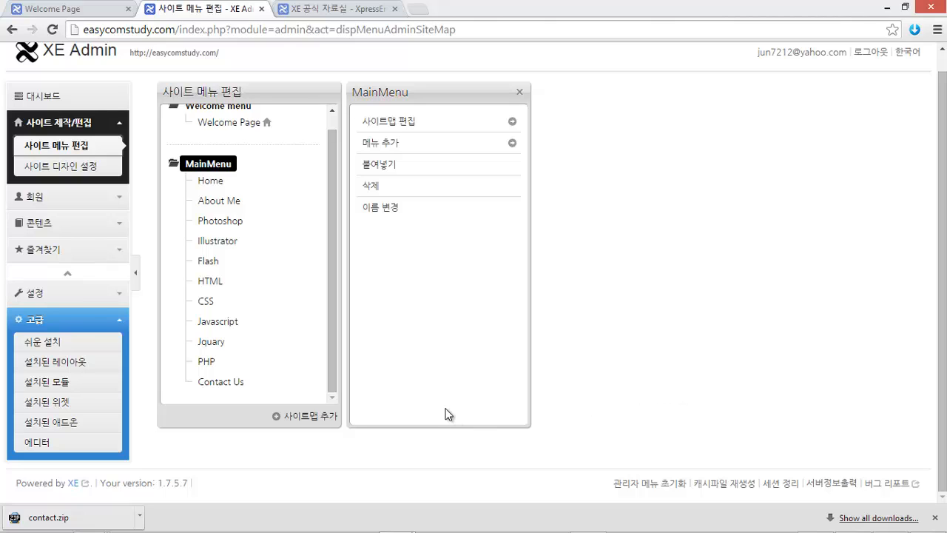
click(444, 143)
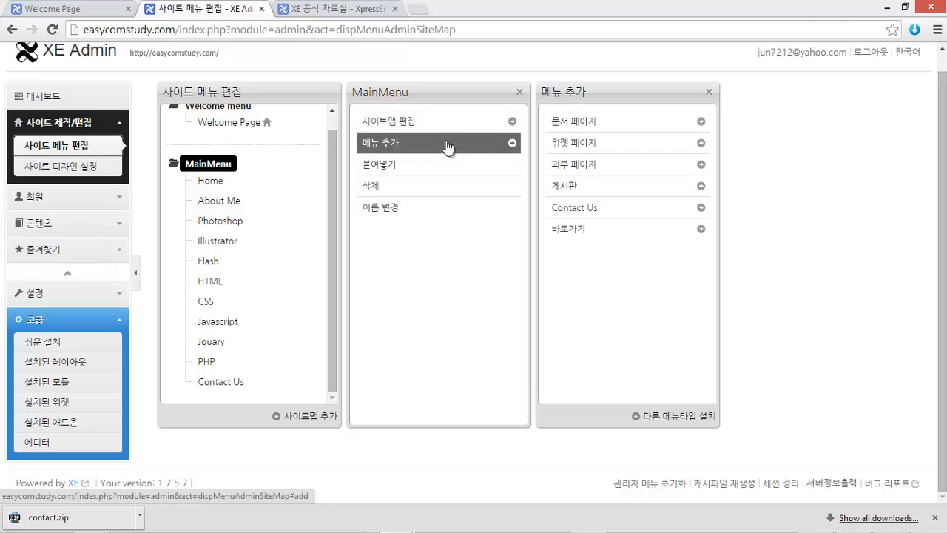
click(676, 133)
click(777, 184)
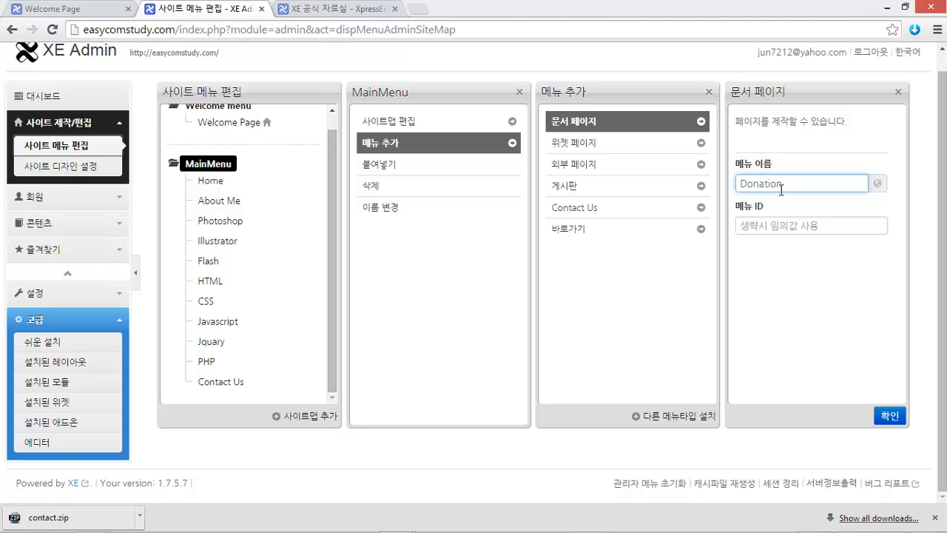
click(776, 226)
text(donation)
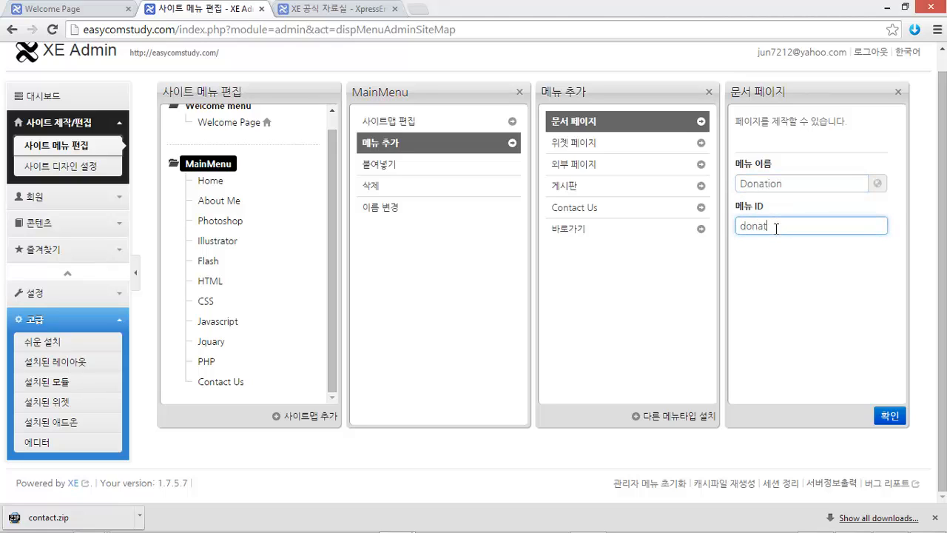
click(890, 416)
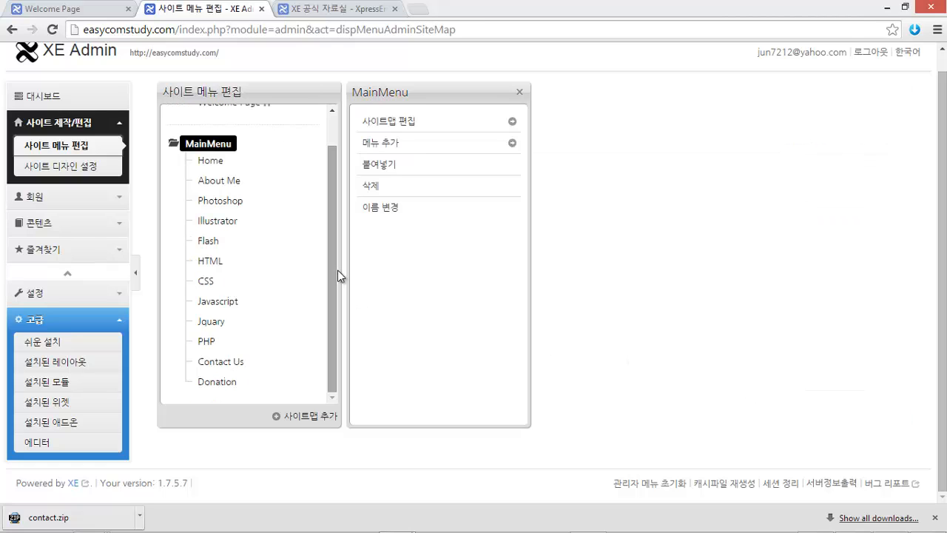
Step: Add a shortcut menu (바로가기) to MainMenu named Graphic that links to the Photoshop menu
mouse_move(337, 270)
mouse_down()
mouse_move(338, 237)
mouse_move(336, 282)
mouse_up()
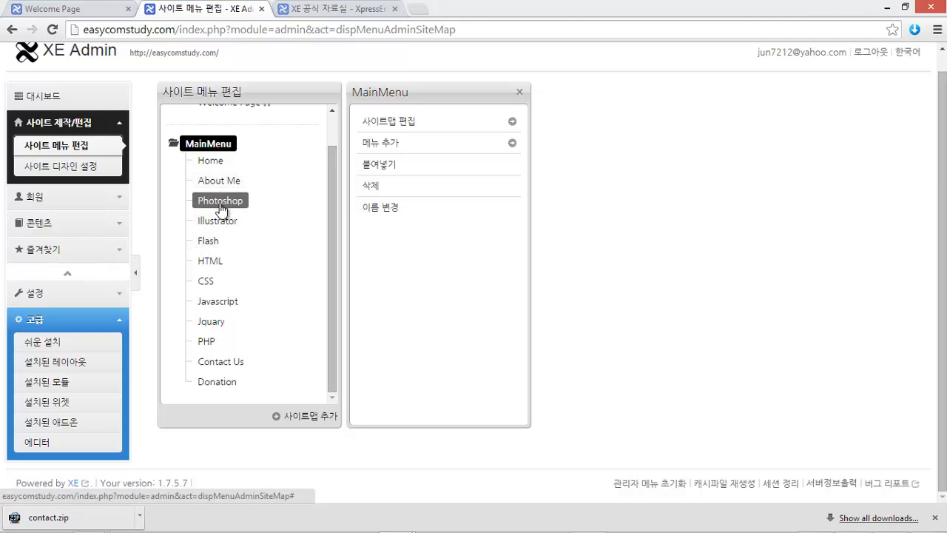
click(453, 144)
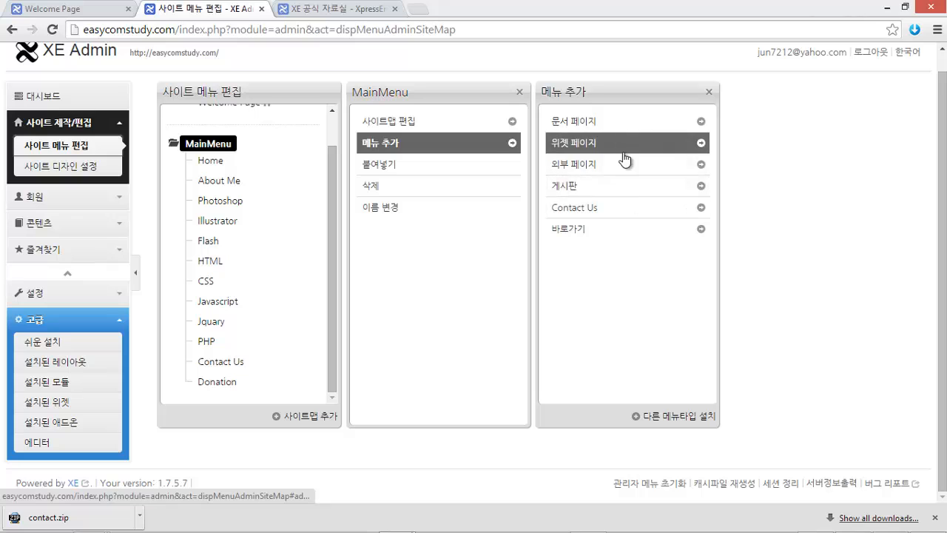
click(635, 231)
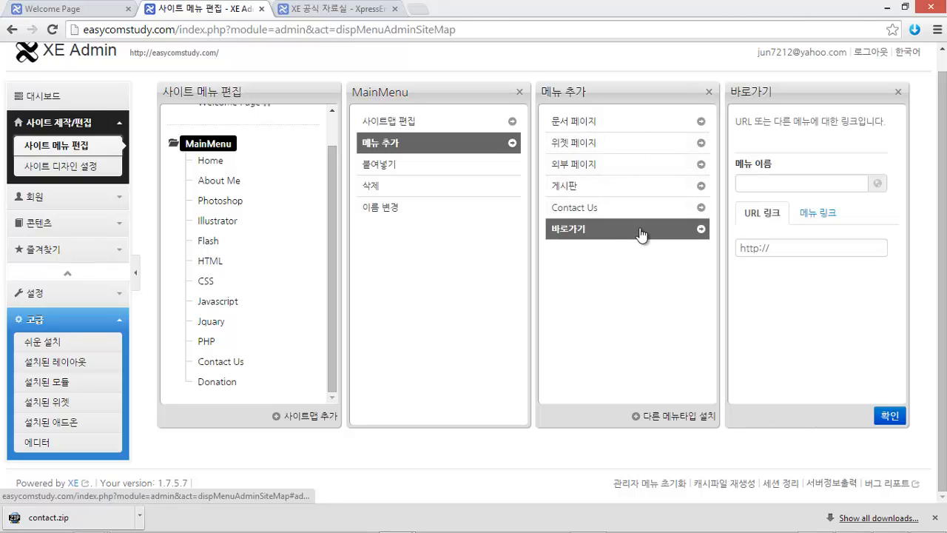
click(822, 216)
drag(894, 289, 894, 361)
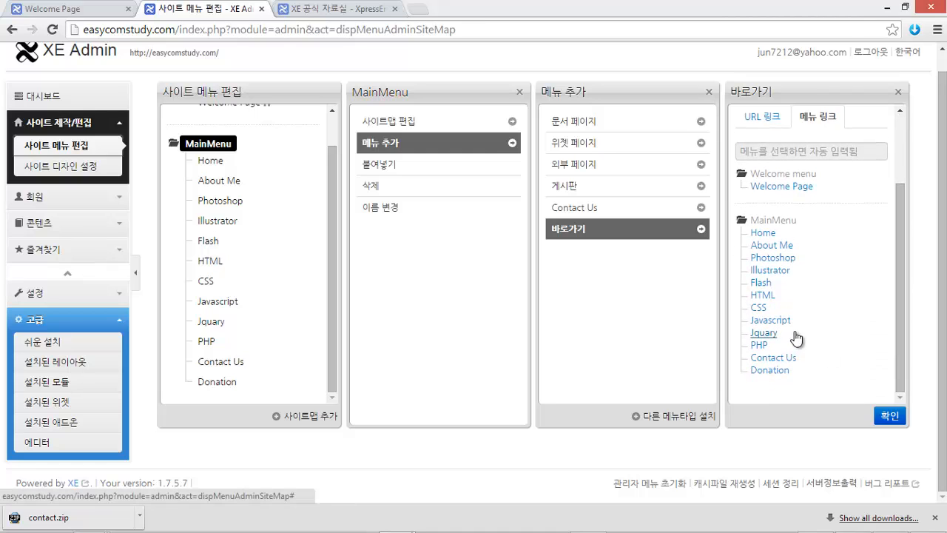
click(773, 258)
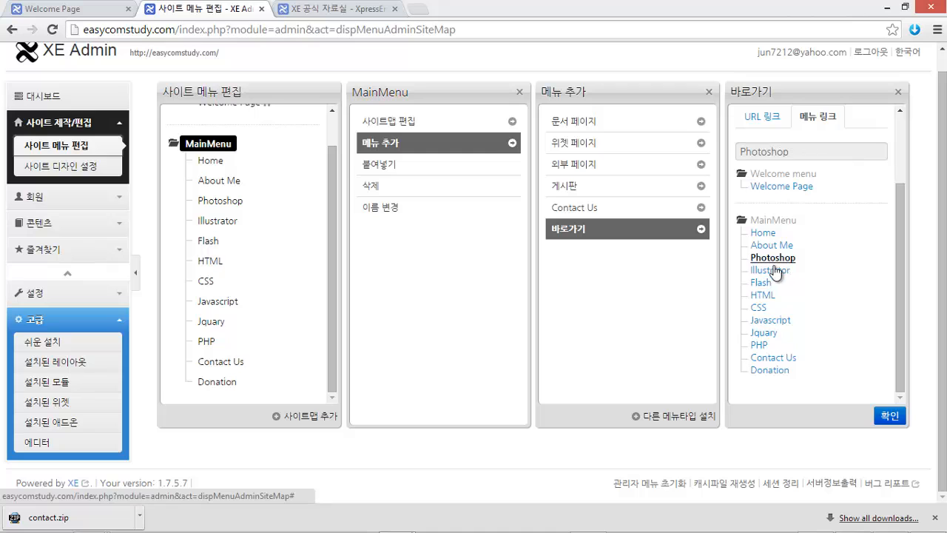
click(890, 417)
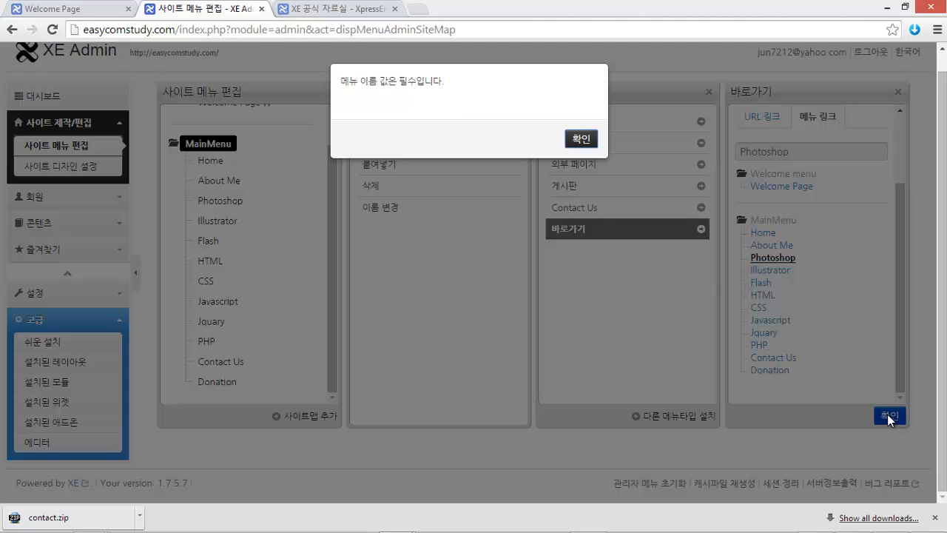
click(580, 139)
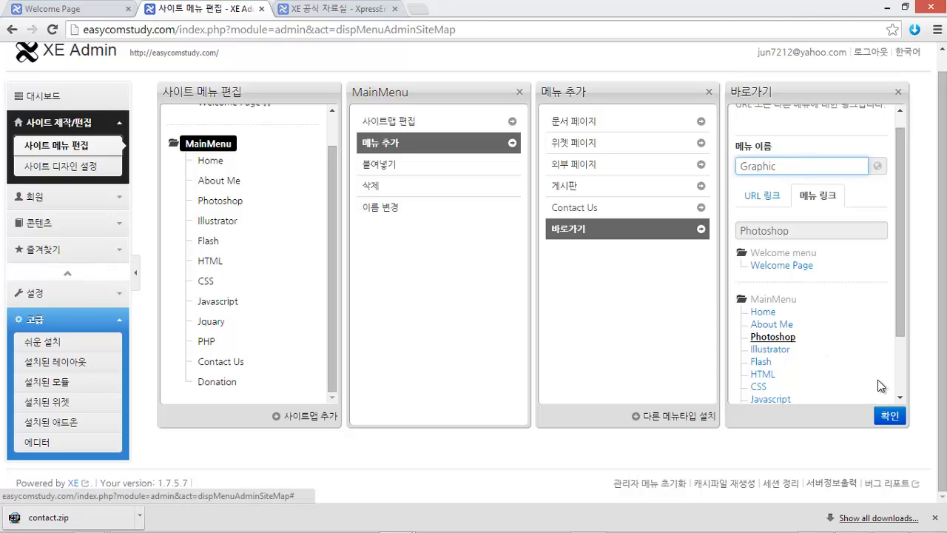
click(884, 416)
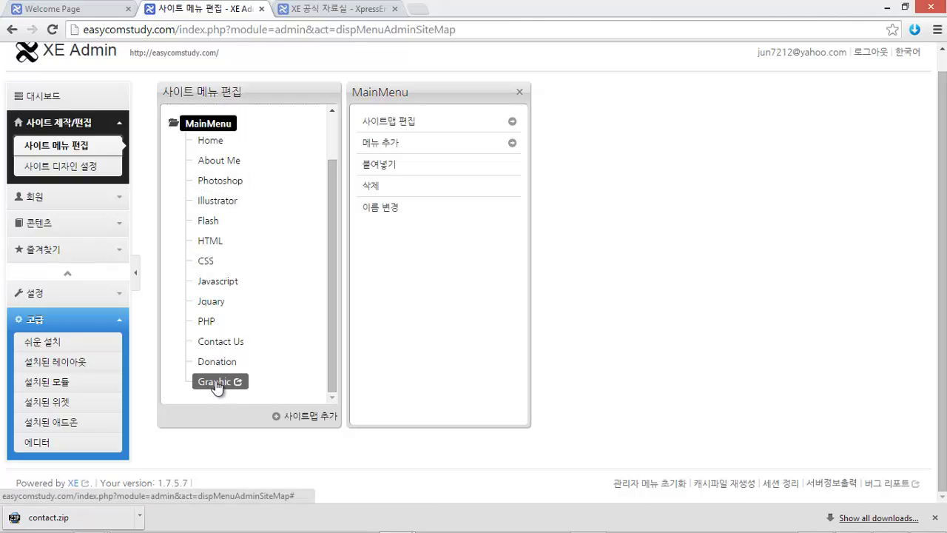
Step: Move Graphic directly below About Me and nest the Photoshop, Illustrator and Flash menus under it
drag(217, 383, 216, 178)
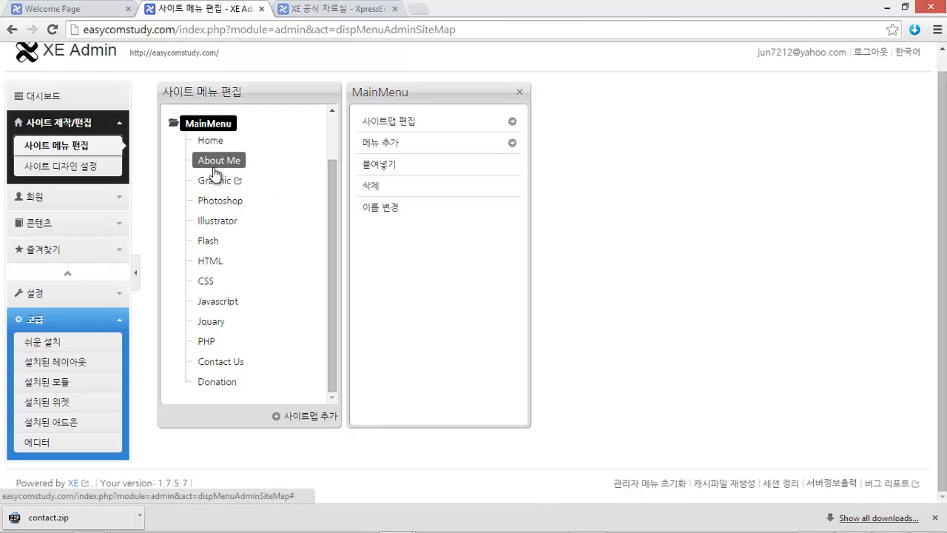
click(221, 182)
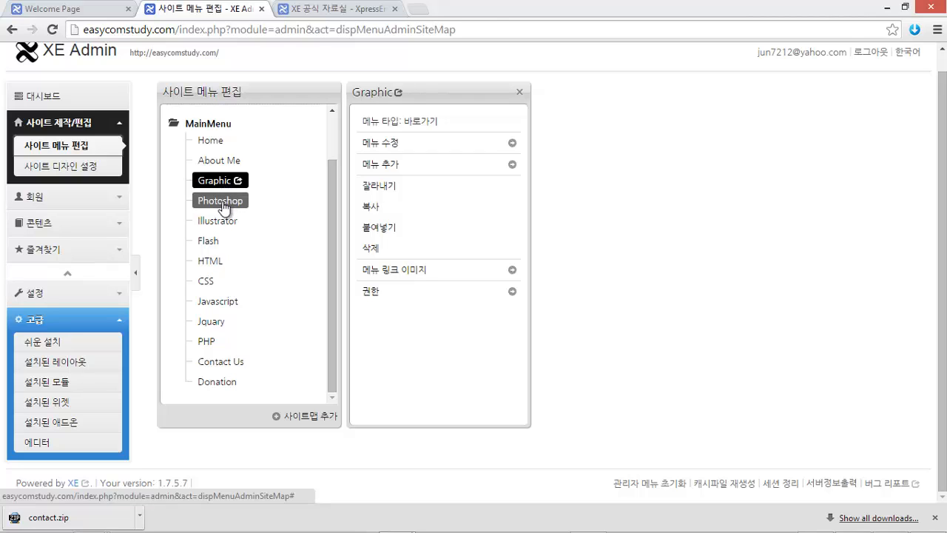
mouse_move(224, 206)
mouse_down()
mouse_move(233, 191)
mouse_move(226, 203)
mouse_move(199, 191)
mouse_move(208, 215)
mouse_move(240, 223)
mouse_move(226, 205)
mouse_move(230, 191)
mouse_move(206, 212)
mouse_up()
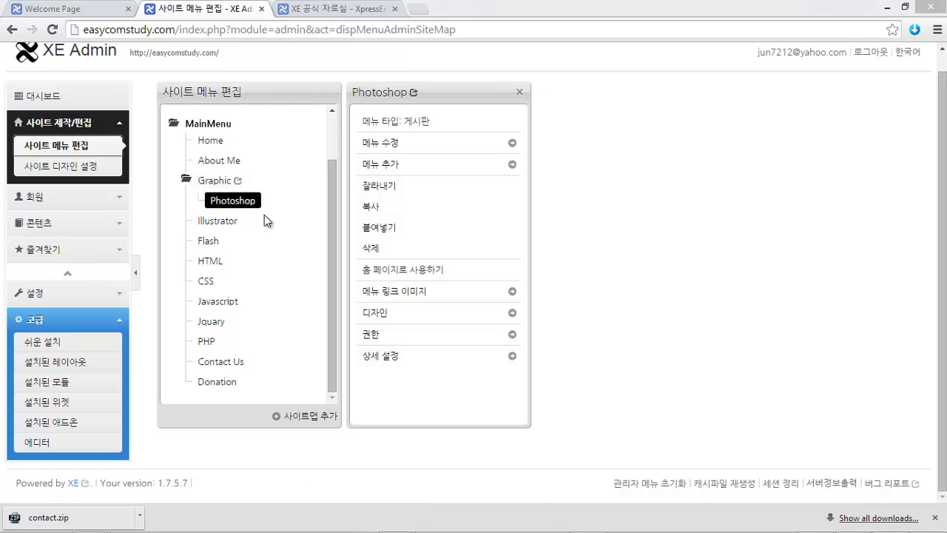
mouse_move(217, 222)
mouse_down()
mouse_move(222, 204)
mouse_move(216, 214)
mouse_move(207, 200)
mouse_move(222, 238)
mouse_up()
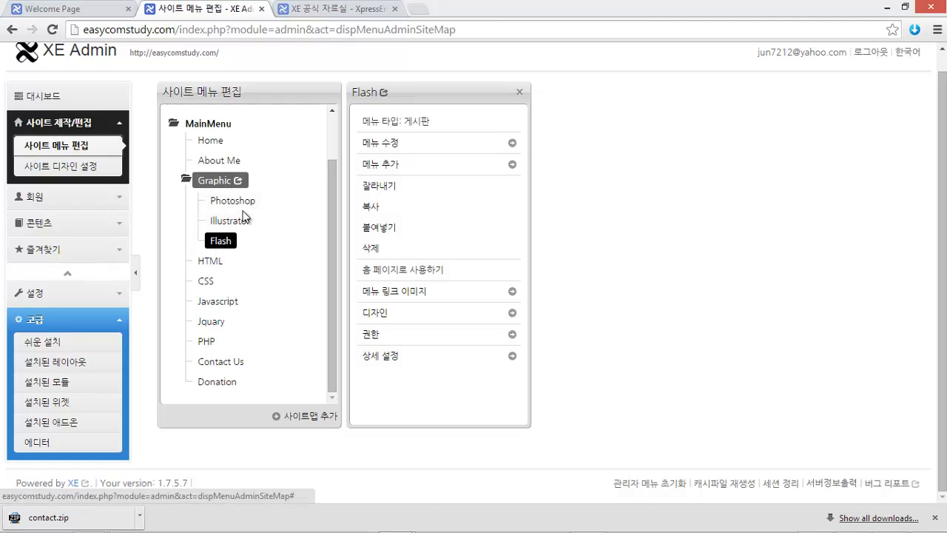
key(ctrl+shift+d)
mouse_move(260, 197)
mouse_down()
mouse_move(276, 238)
mouse_move(282, 211)
mouse_move(249, 183)
mouse_up()
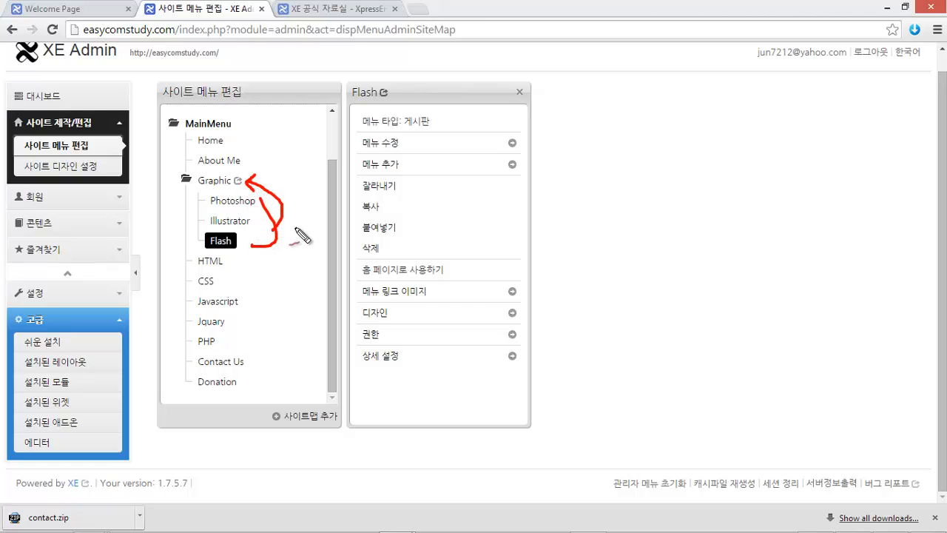
key(Escape)
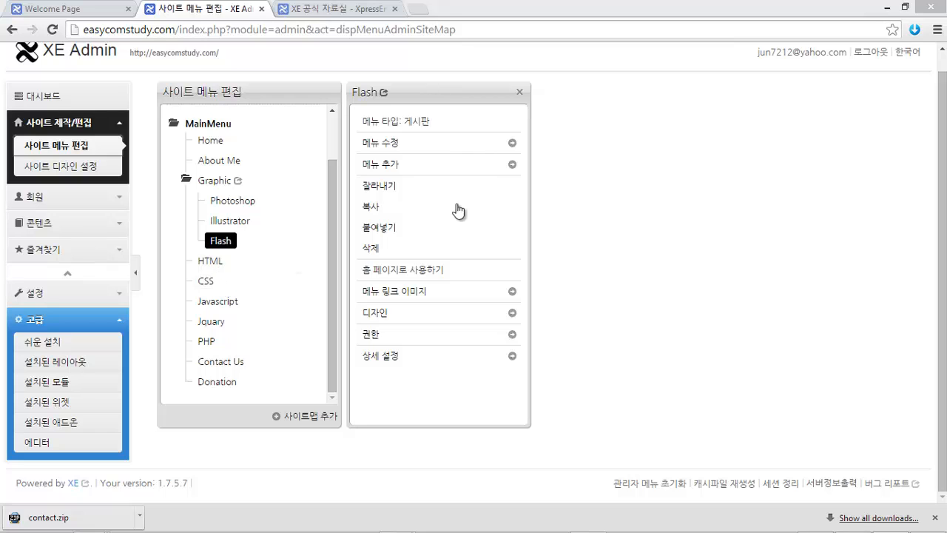
click(447, 185)
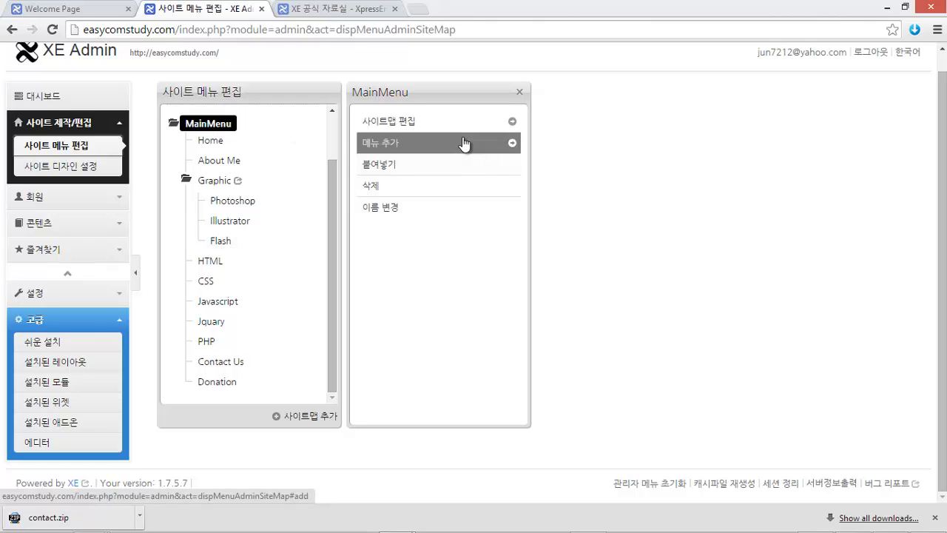
click(439, 150)
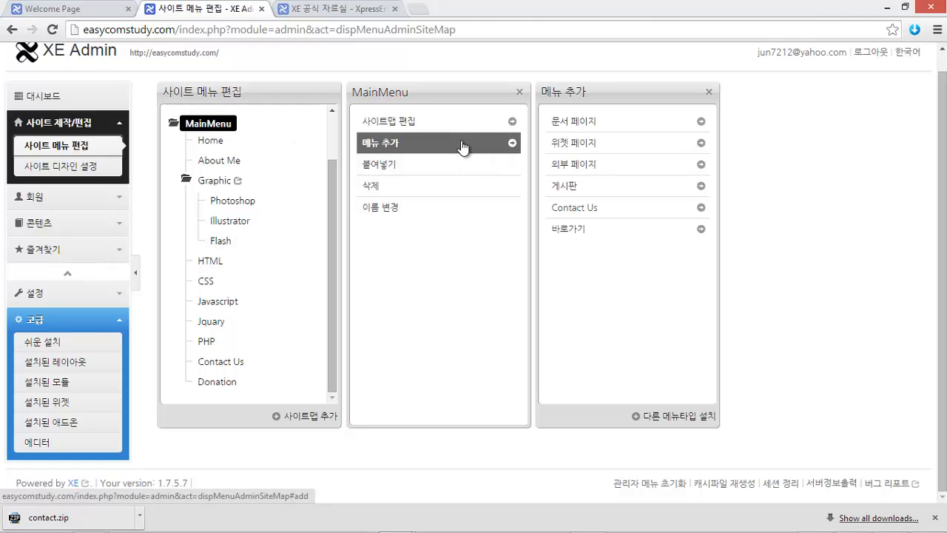
Step: Add a document page (문서 페이지) named test as a submenu of Illustrator
click(236, 221)
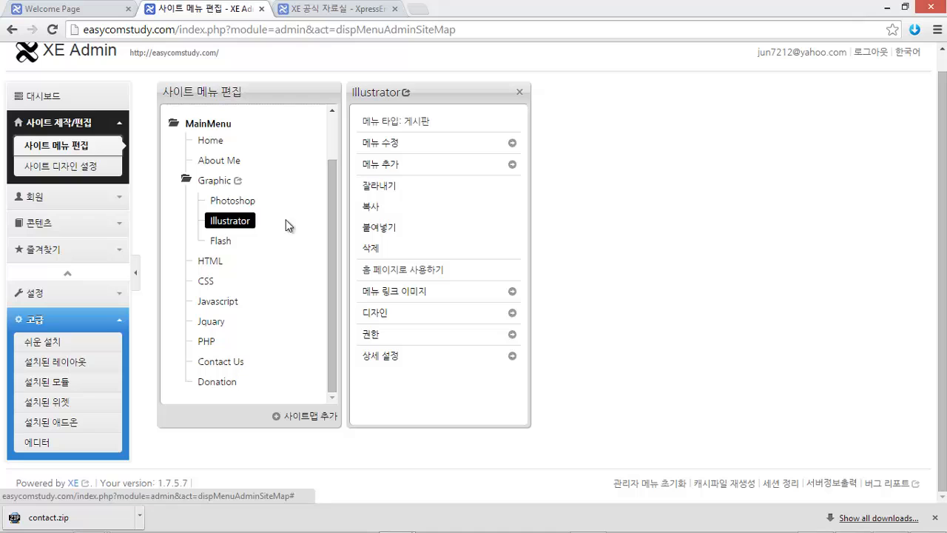
click(437, 166)
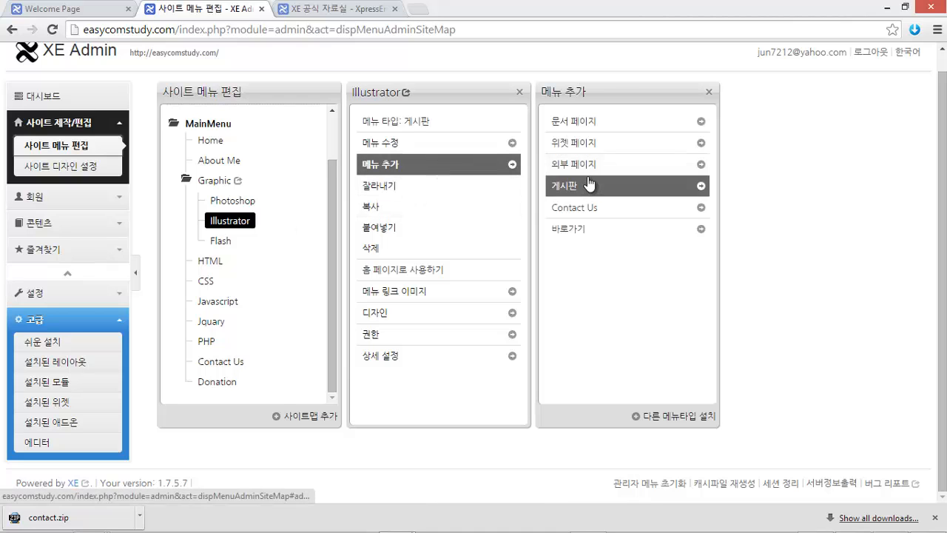
click(620, 129)
click(765, 181)
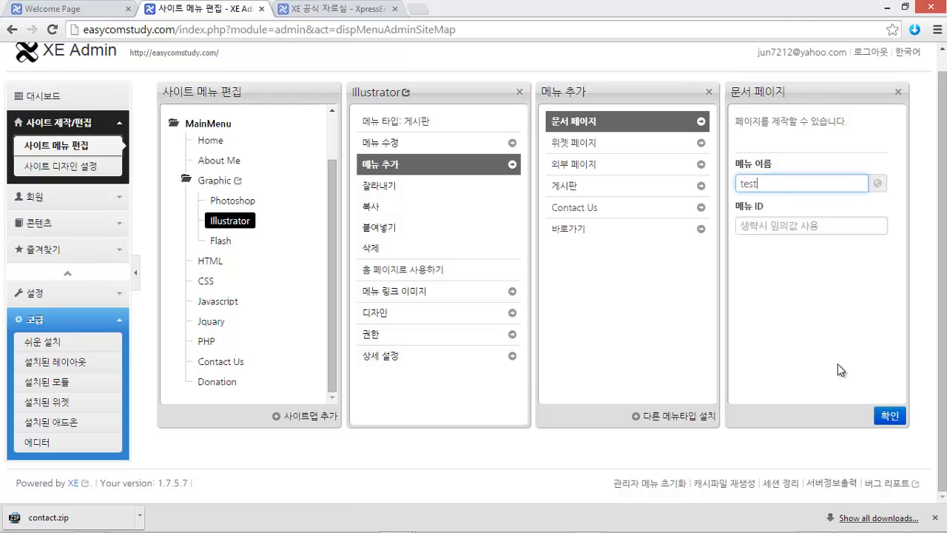
click(890, 415)
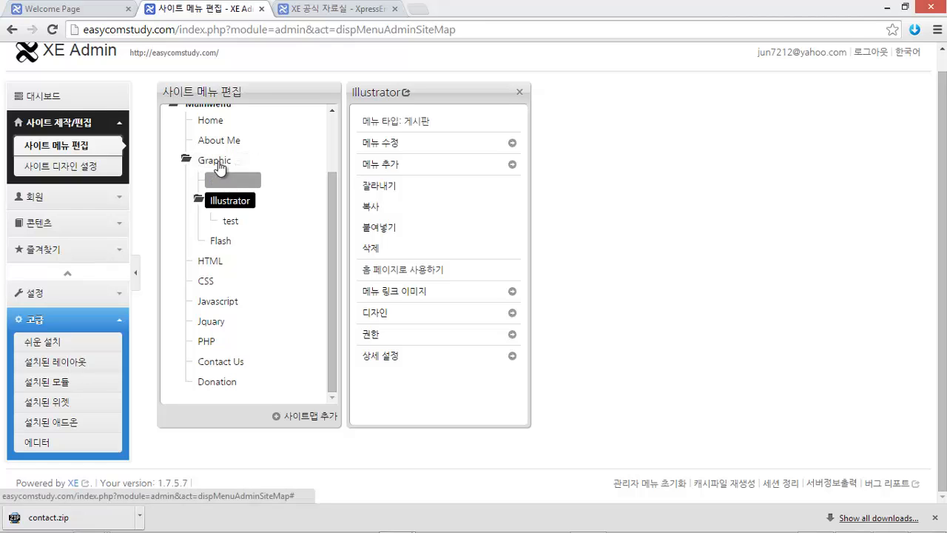
Step: Delete the test page under Illustrator, acknowledging that its linked content is removed too
click(228, 221)
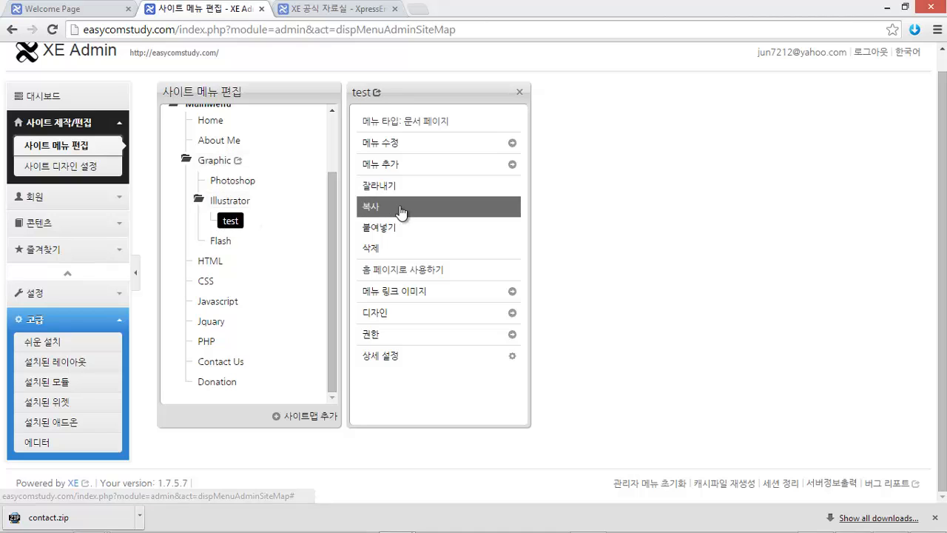
click(387, 249)
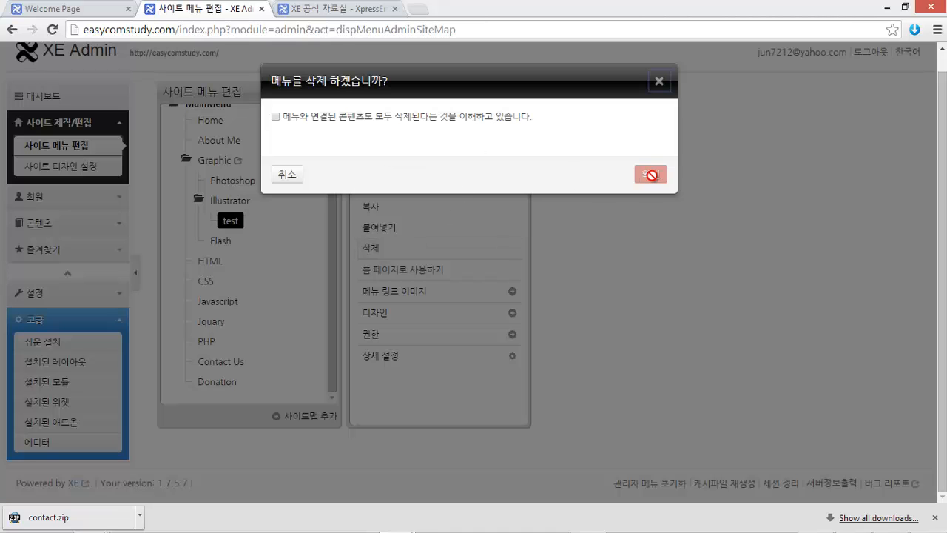
click(276, 117)
click(651, 175)
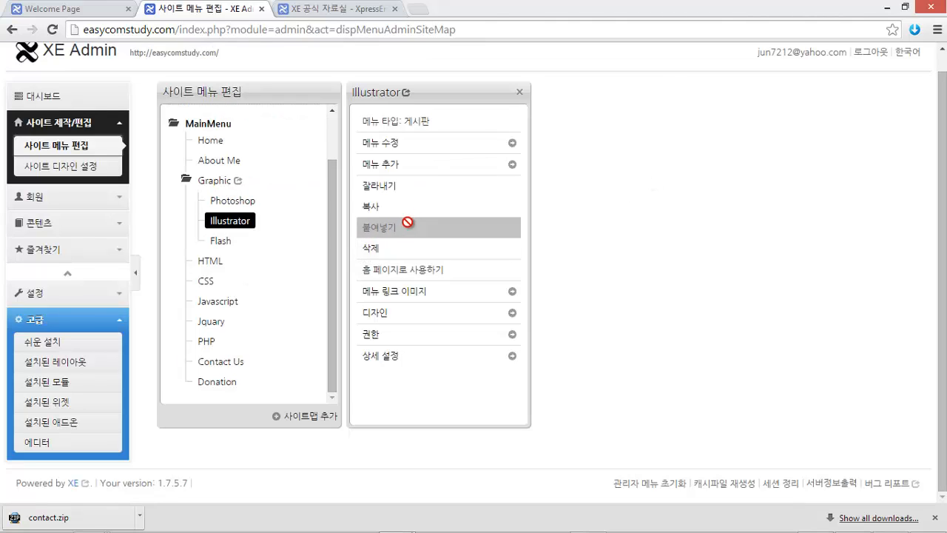
Step: Add a shortcut menu (바로가기) to MainMenu named HTML & CSS that links to the HTML menu
click(206, 125)
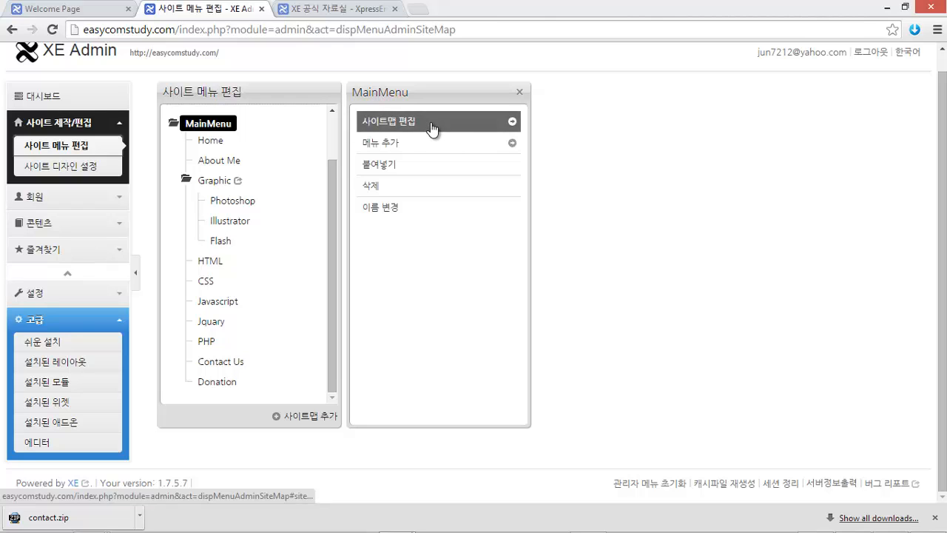
click(474, 144)
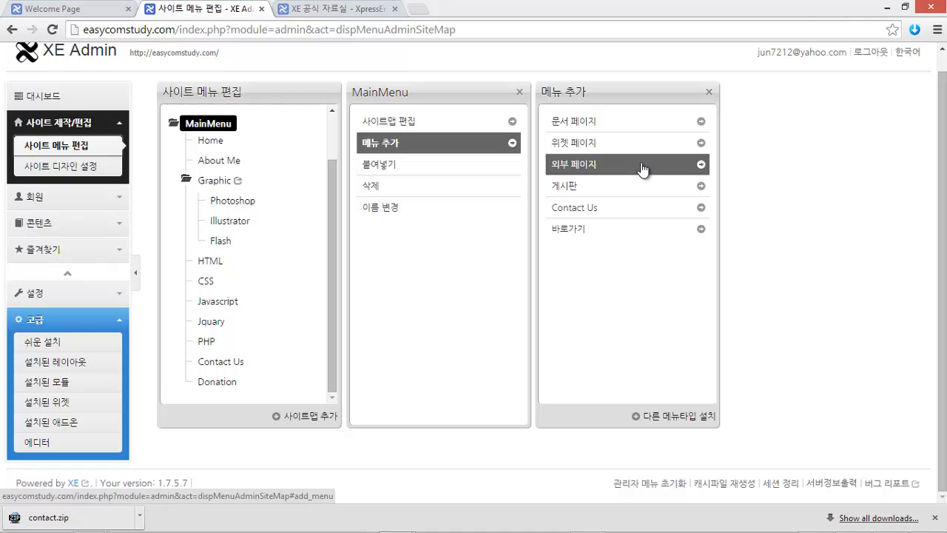
click(652, 230)
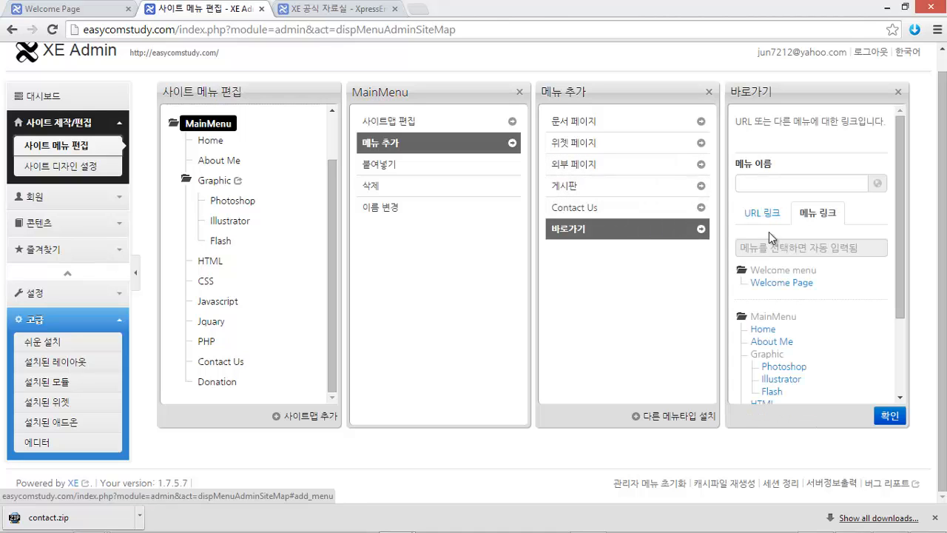
click(803, 183)
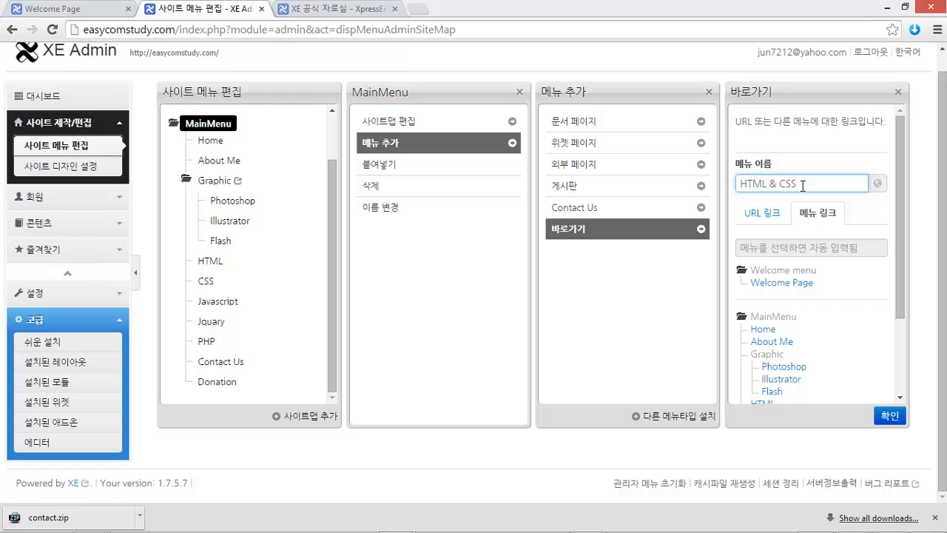
drag(901, 309, 892, 352)
click(761, 331)
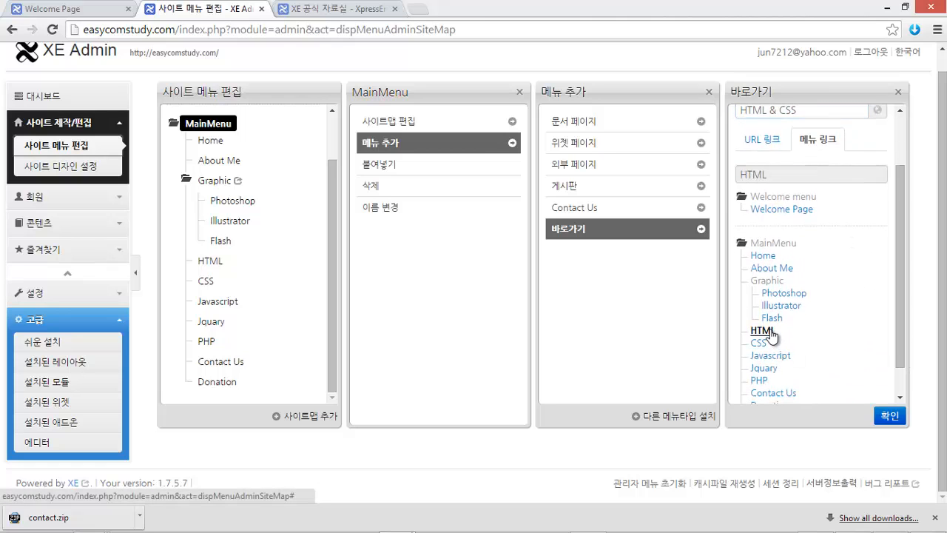
click(890, 416)
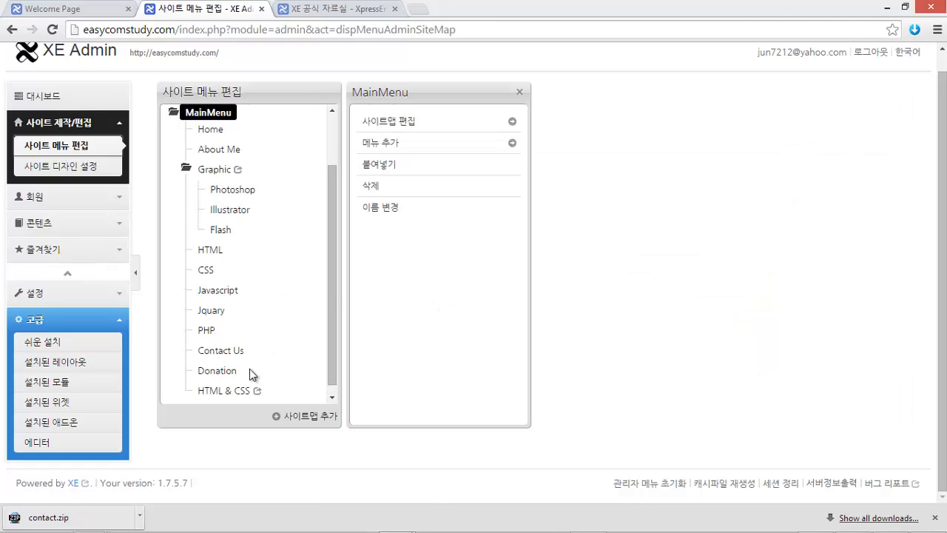
Step: Move HTML & CSS directly below the Graphic group and nest the HTML and CSS menus under it
drag(230, 391, 244, 285)
click(223, 262)
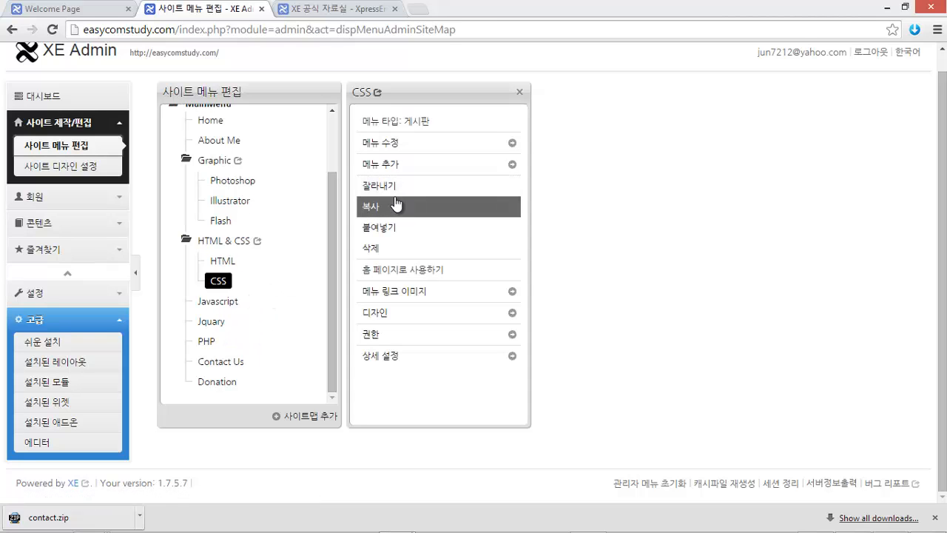
Step: Add a shortcut menu (바로가기) under CSS named Programming that links to the PHP menu
click(477, 166)
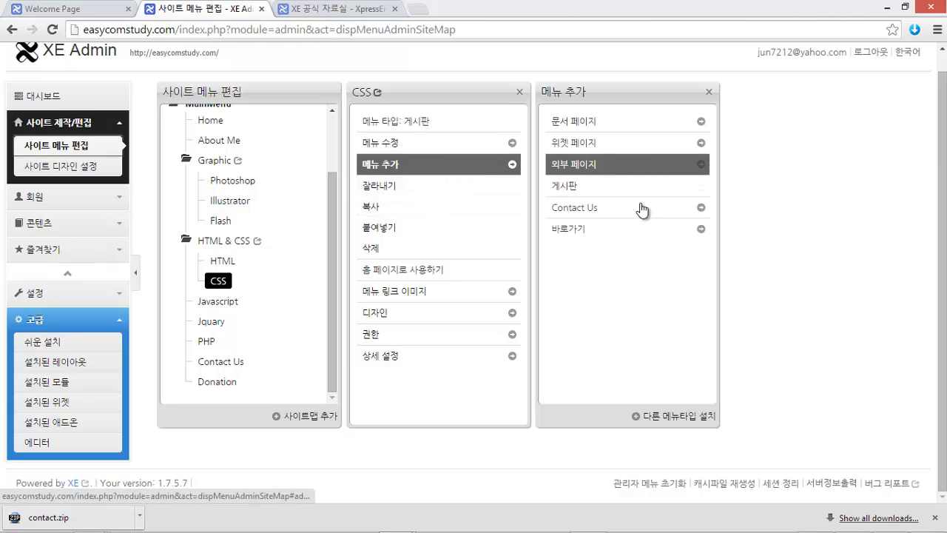
click(641, 231)
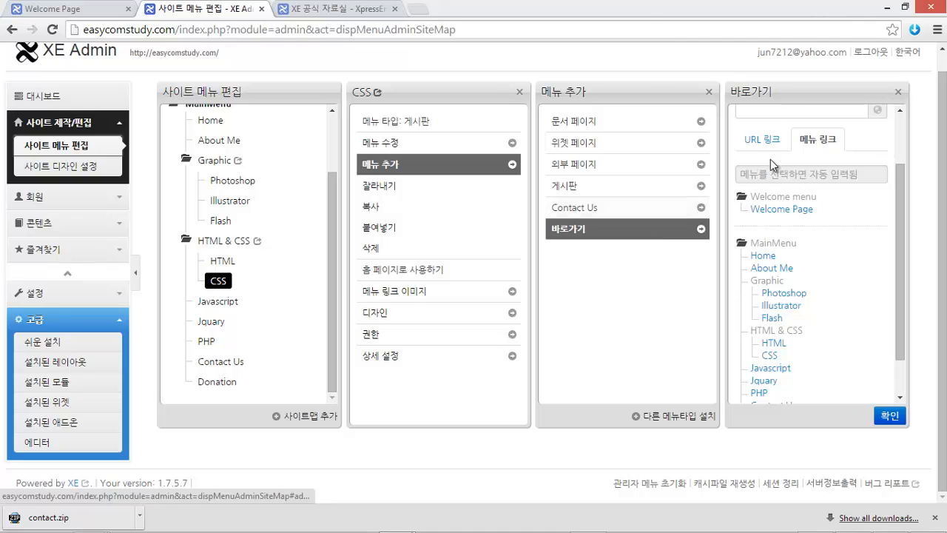
click(793, 113)
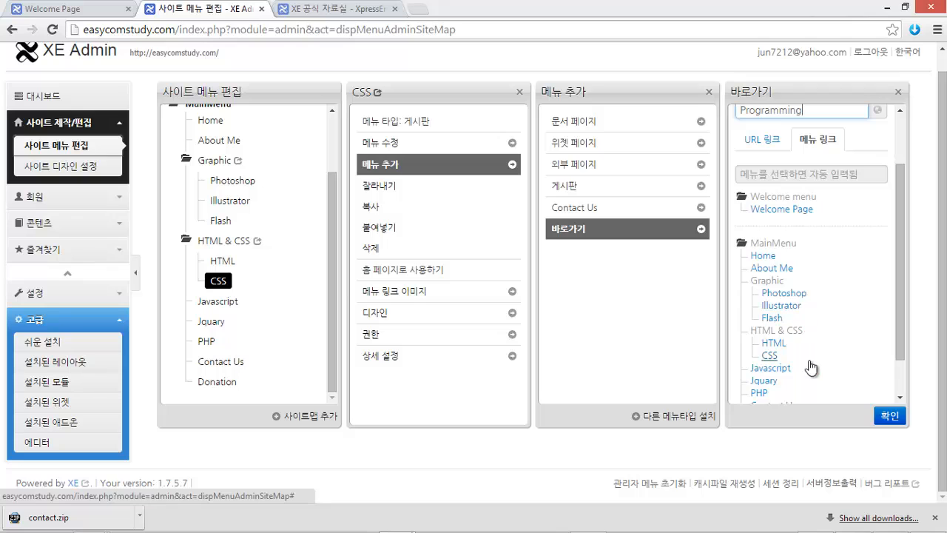
click(770, 369)
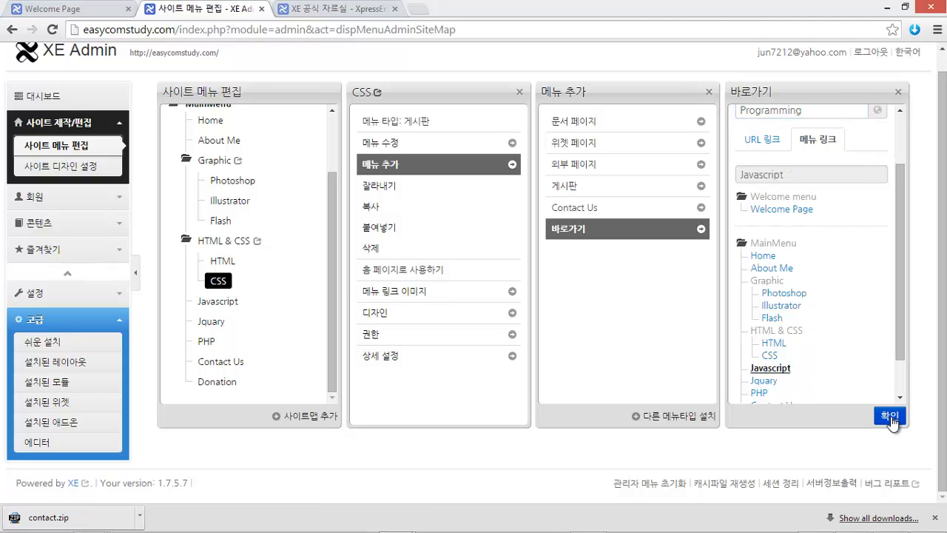
click(762, 393)
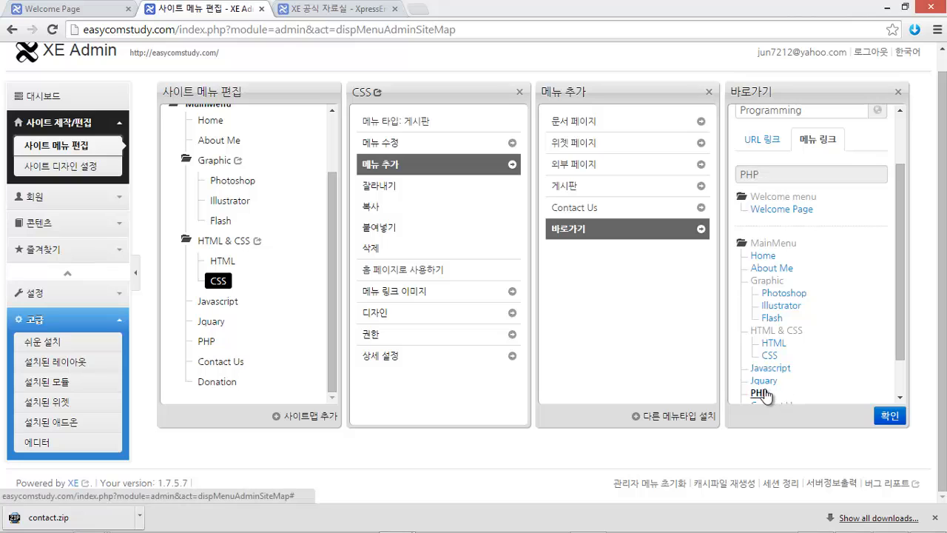
click(894, 418)
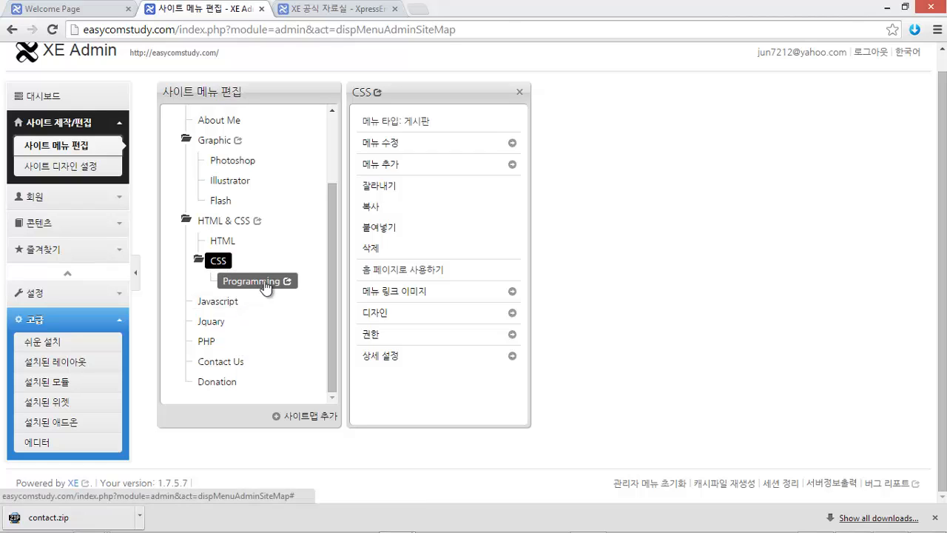
Step: Move Programming out of CSS to directly below the HTML & CSS group and nest Javascript, Jquary and PHP under it
drag(265, 284, 198, 304)
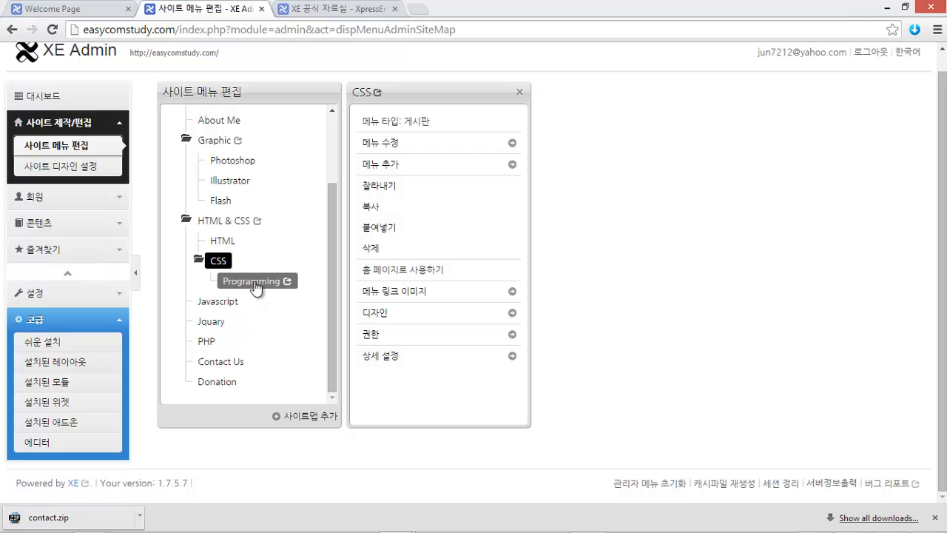
drag(253, 286, 217, 324)
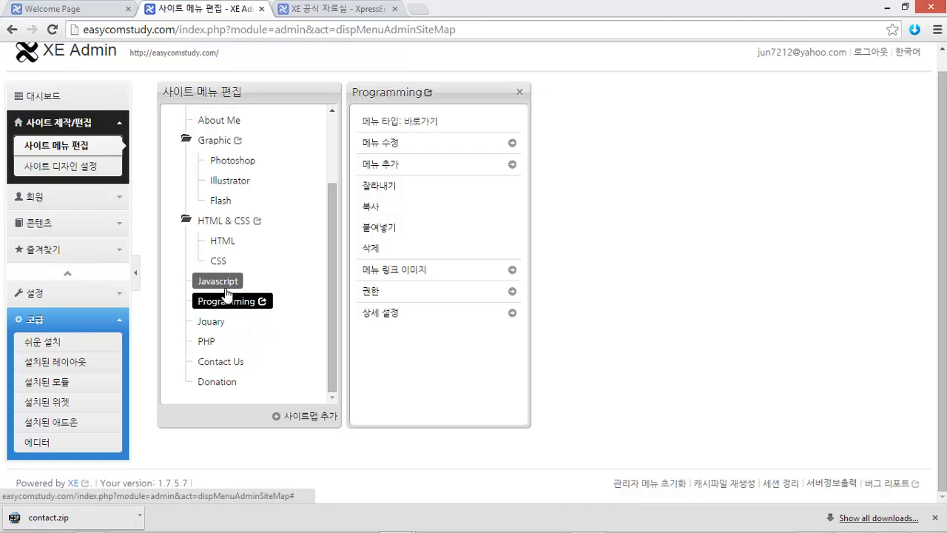
drag(225, 290, 227, 335)
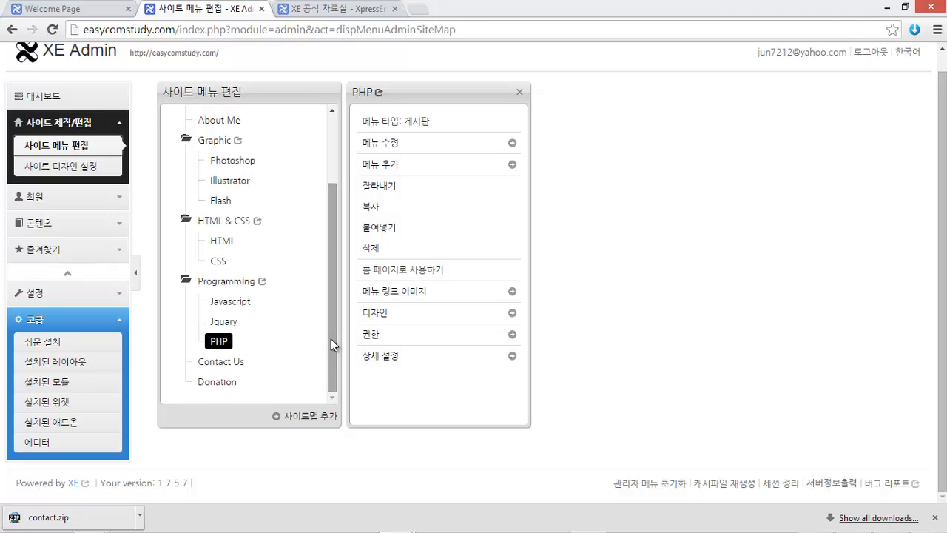
Step: Set the Home widget page in MainMenu as the site's home page (홈 페이지로 사용하기)
drag(331, 339, 323, 253)
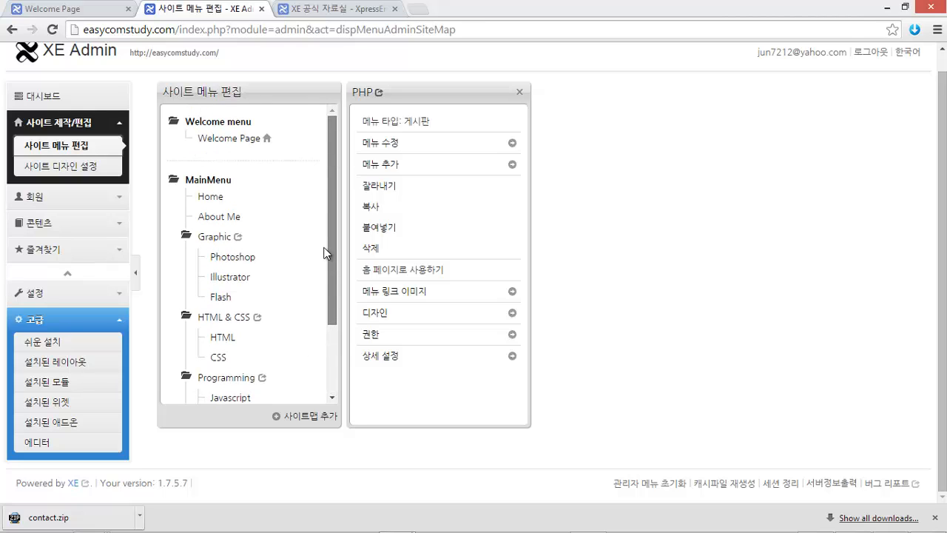
click(211, 197)
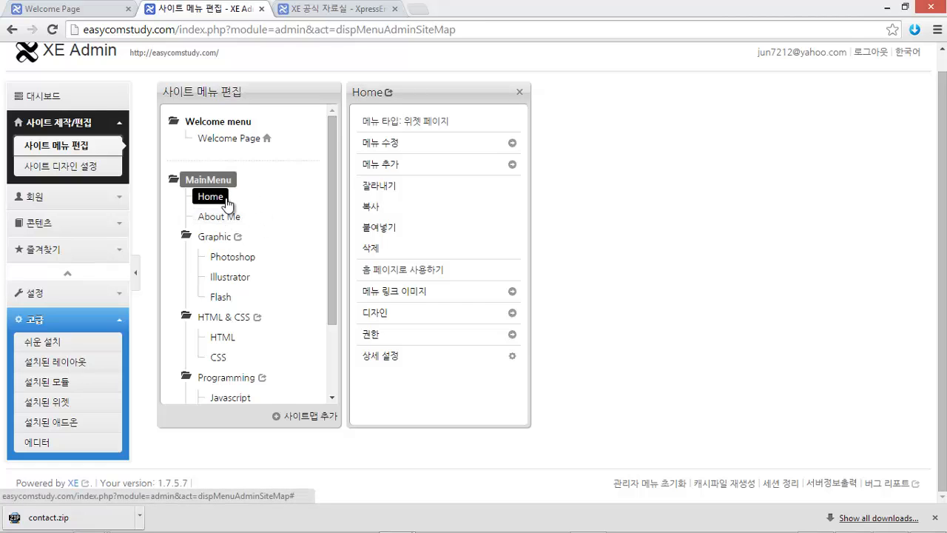
click(412, 272)
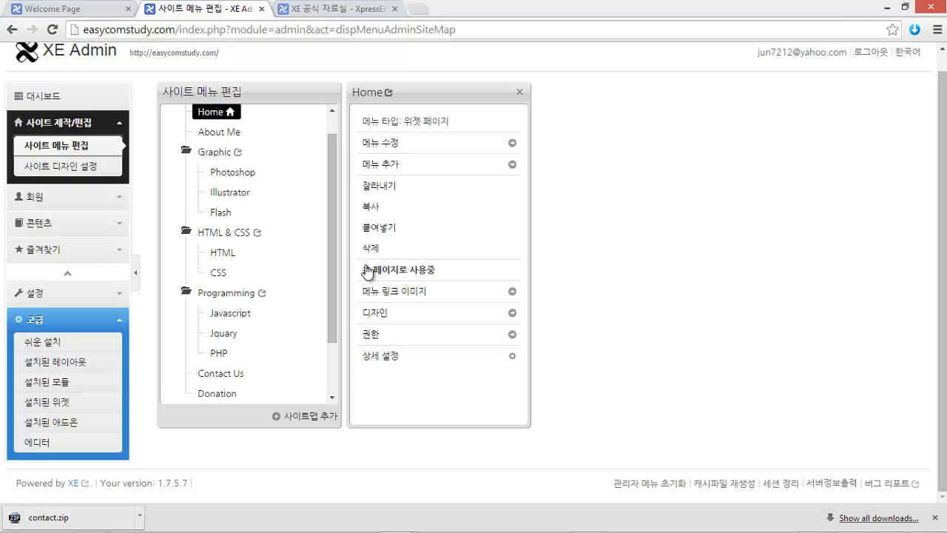
drag(333, 210, 332, 179)
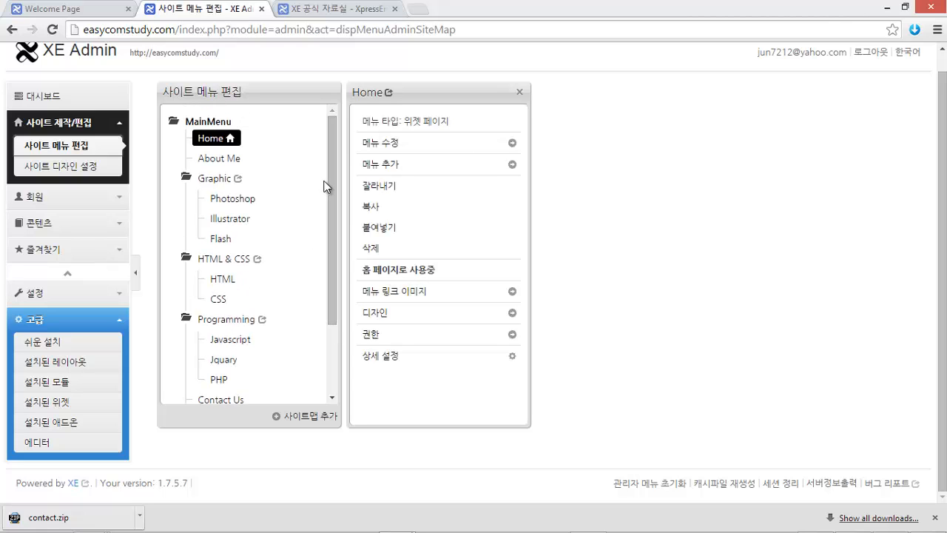
mouse_move(228, 147)
mouse_down()
mouse_move(231, 129)
mouse_move(231, 148)
mouse_up()
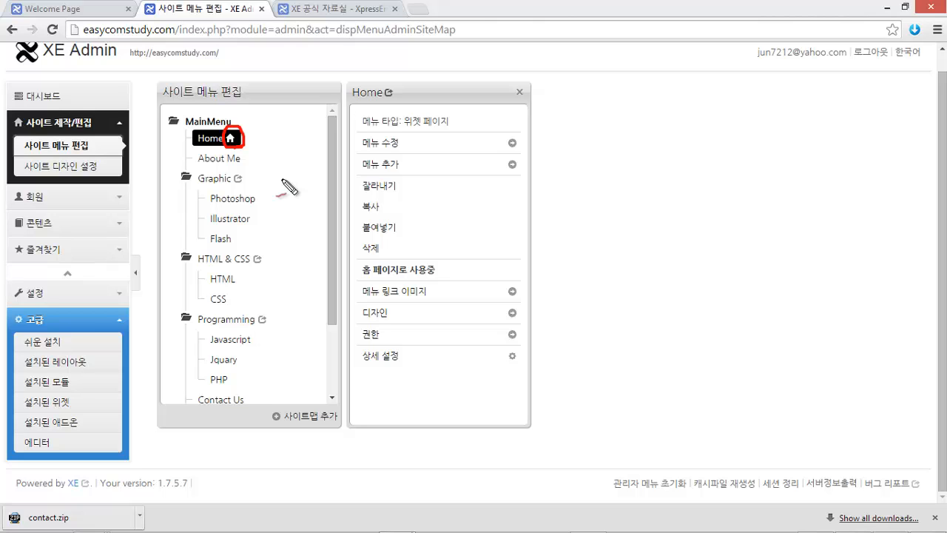
key(Escape)
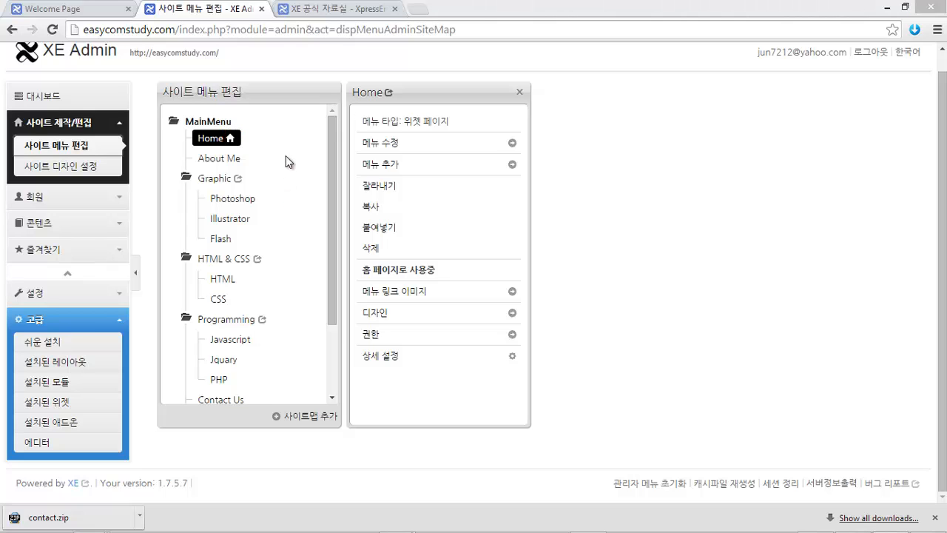
Step: Reload the easycomstudy.com front page and check its header and page content
click(54, 15)
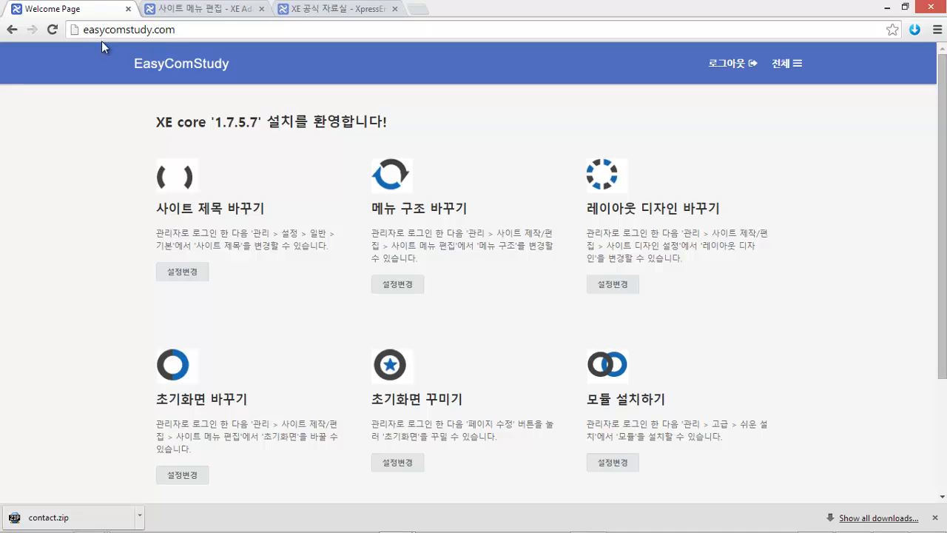
click(52, 30)
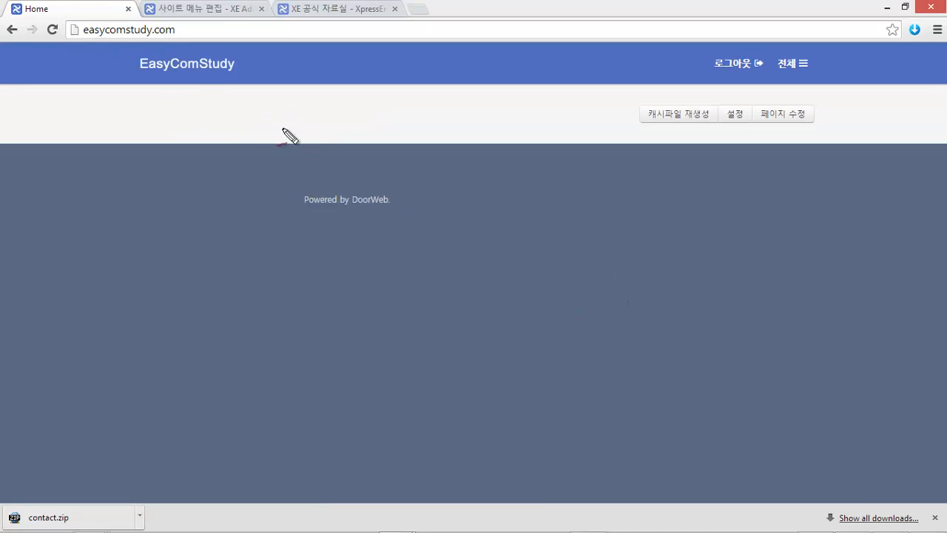
mouse_move(178, 88)
mouse_down()
mouse_move(745, 163)
mouse_move(301, 118)
mouse_move(608, 228)
mouse_up()
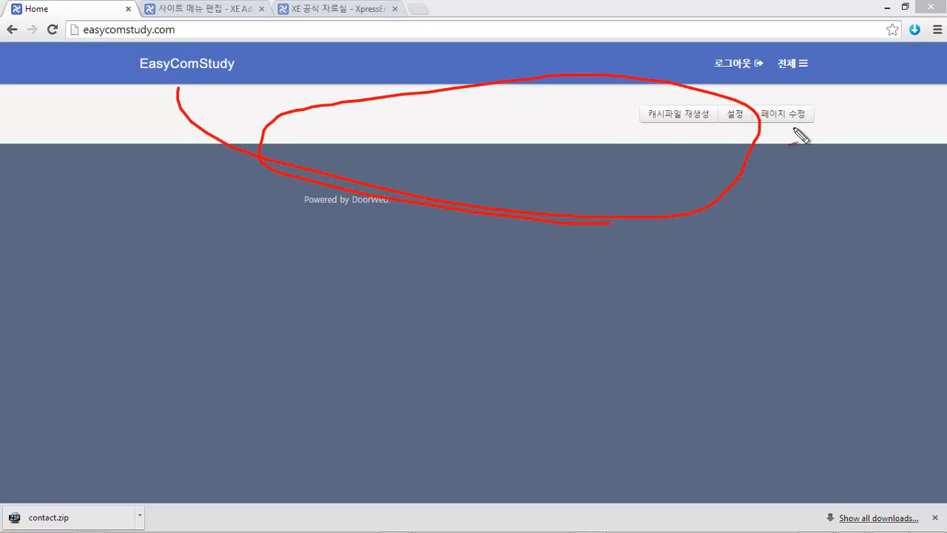
mouse_move(794, 127)
mouse_down()
mouse_move(742, 87)
mouse_move(701, 151)
mouse_up()
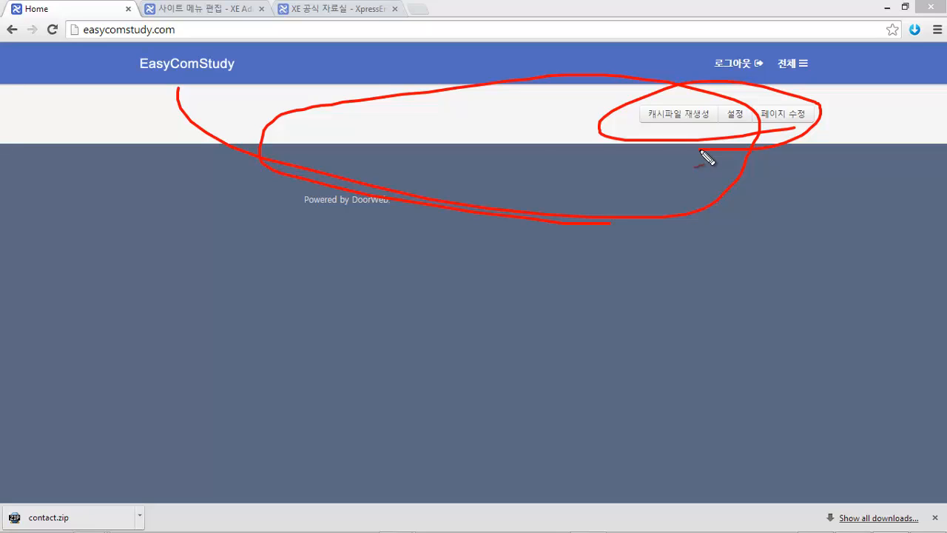
drag(214, 93, 551, 99)
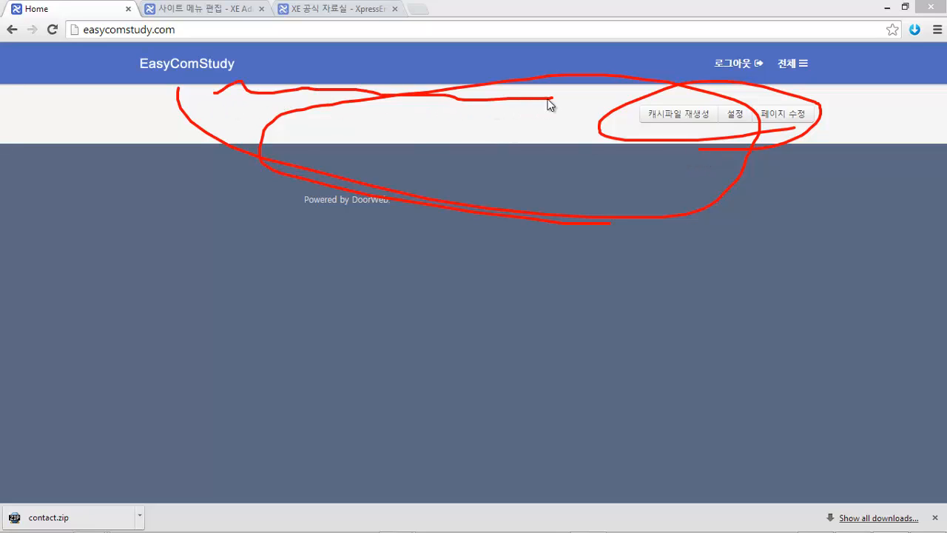
key(Escape)
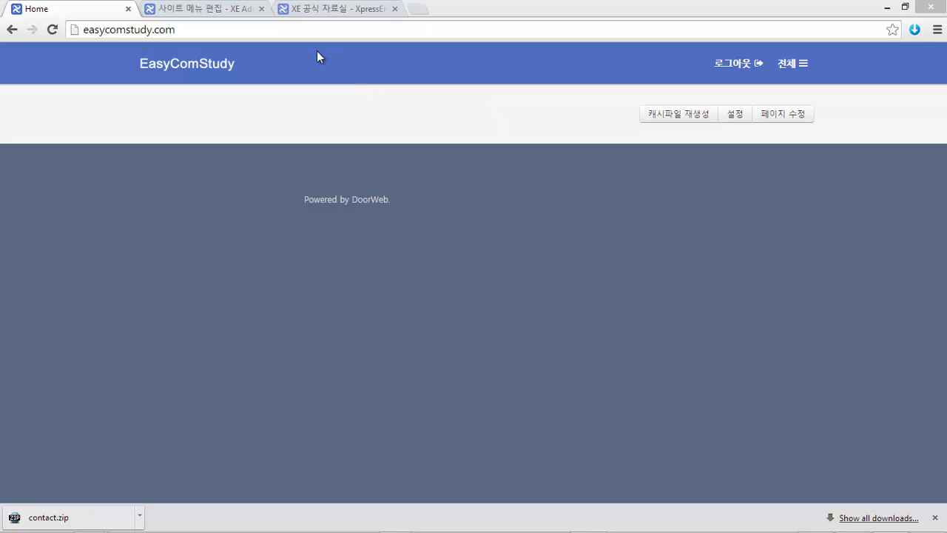
Step: Return to XE Admin and open the settings of the installed doorweb_v4 레이아웃
click(211, 15)
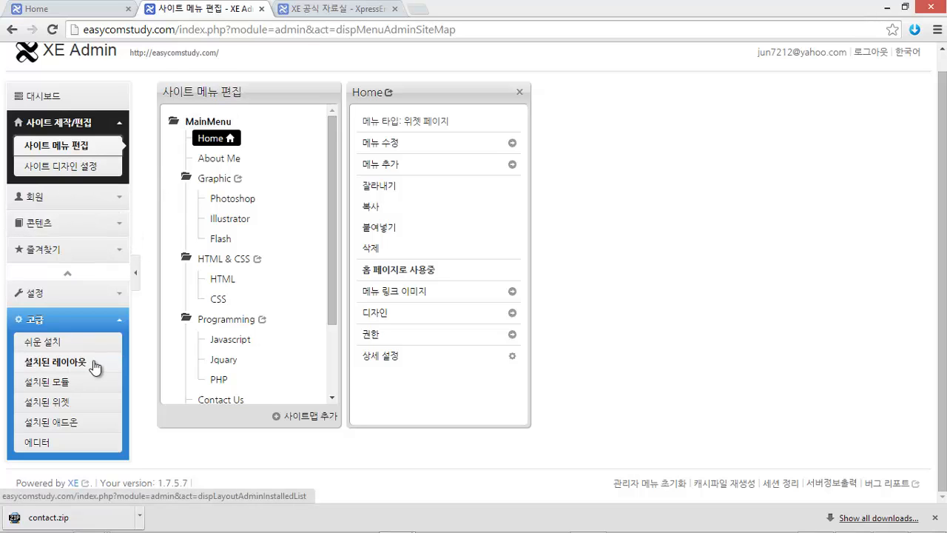
click(68, 362)
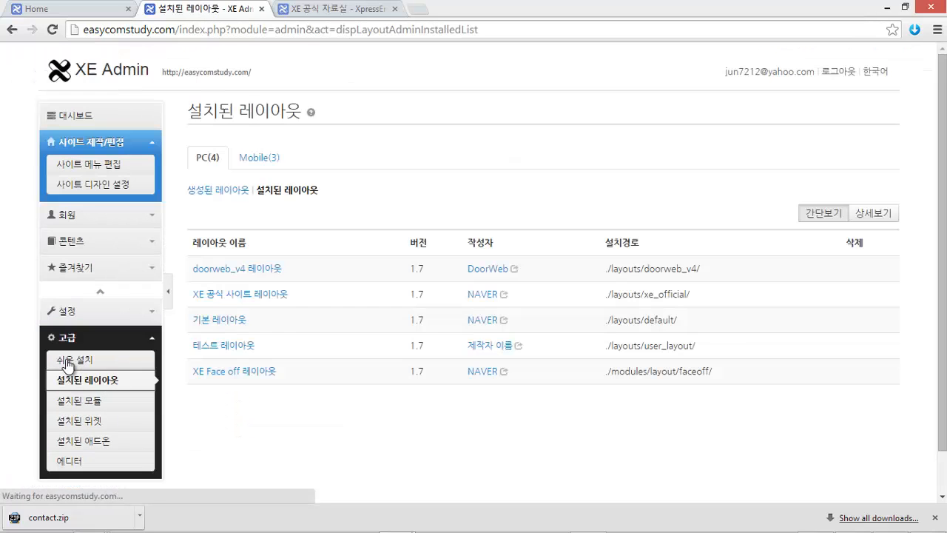
click(249, 271)
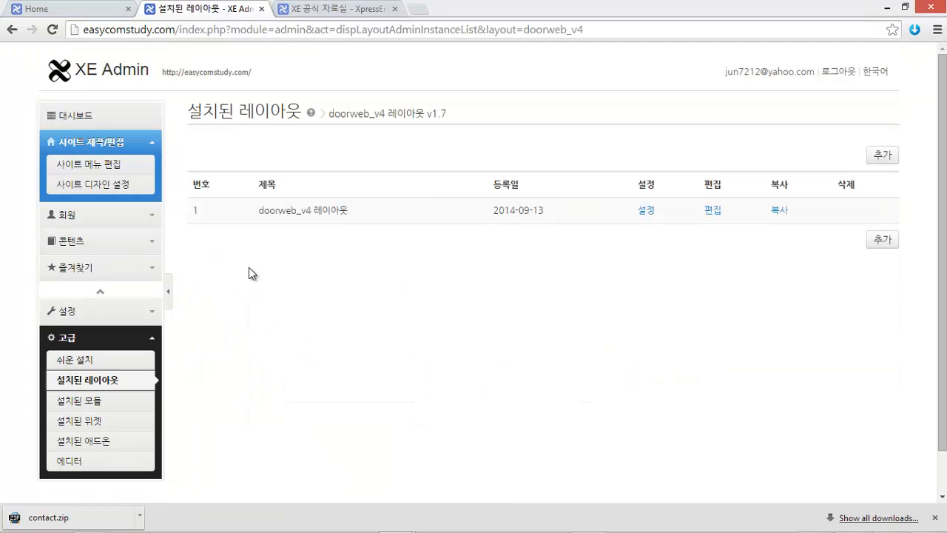
click(641, 216)
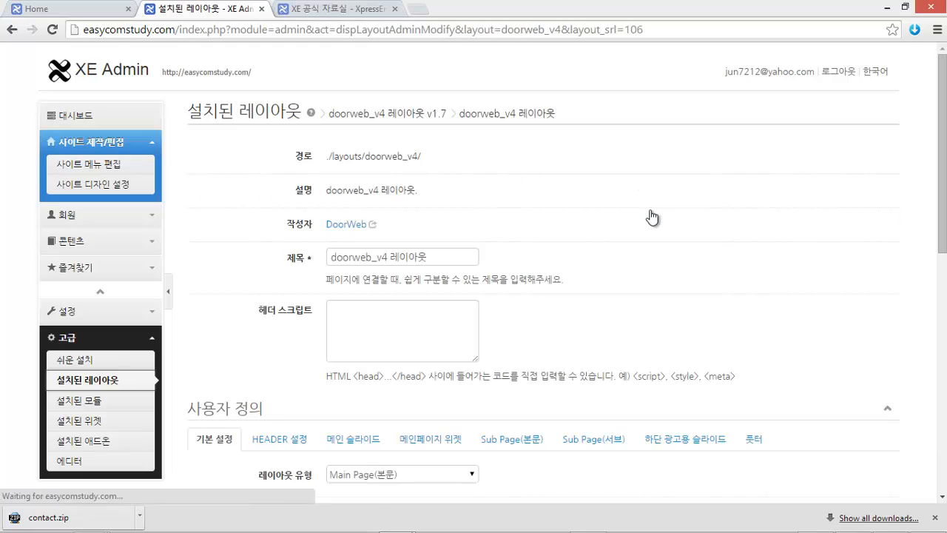
Step: Set the layout's main menu, 메인메뉴(GNB), to MainMenu
scroll(592, 268, down, 1)
scroll(588, 274, down, 8)
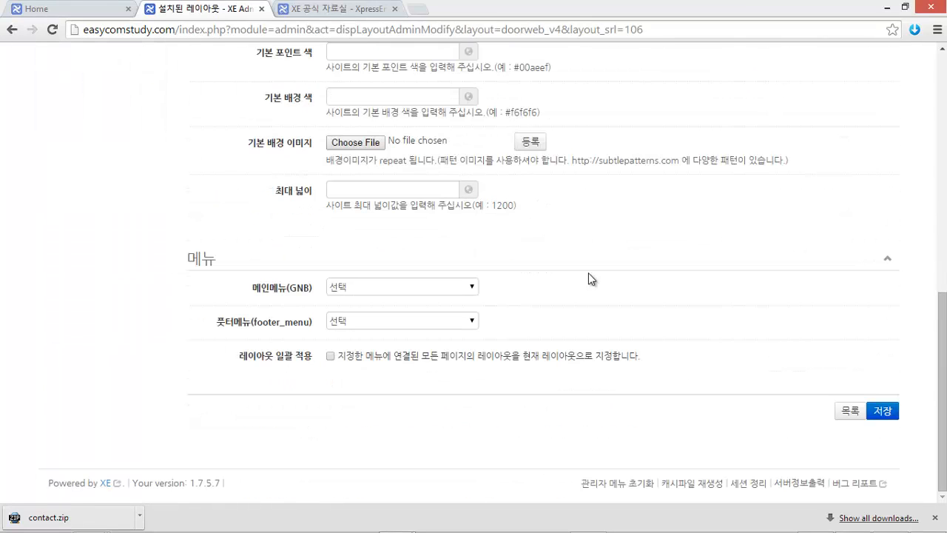
mouse_move(307, 302)
mouse_down()
mouse_move(327, 288)
mouse_move(241, 301)
mouse_up()
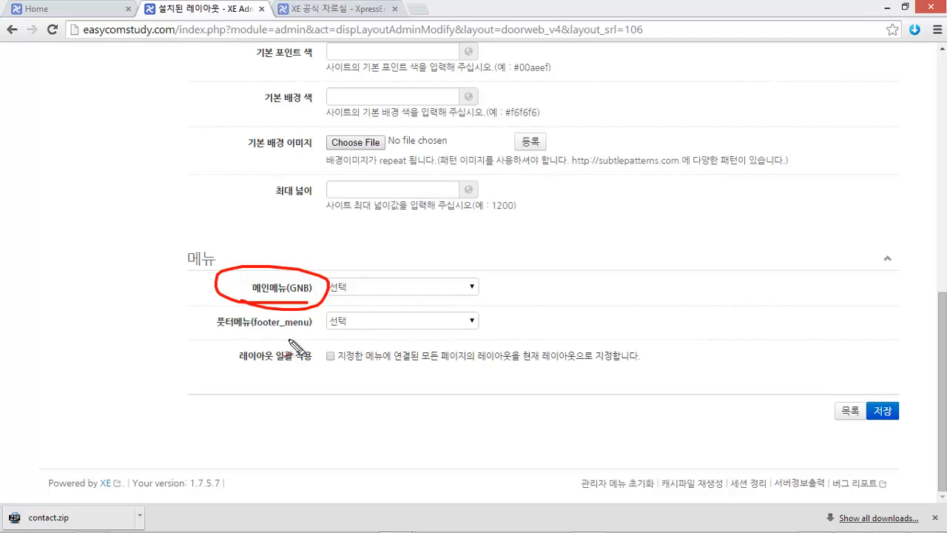
key(Escape)
click(472, 292)
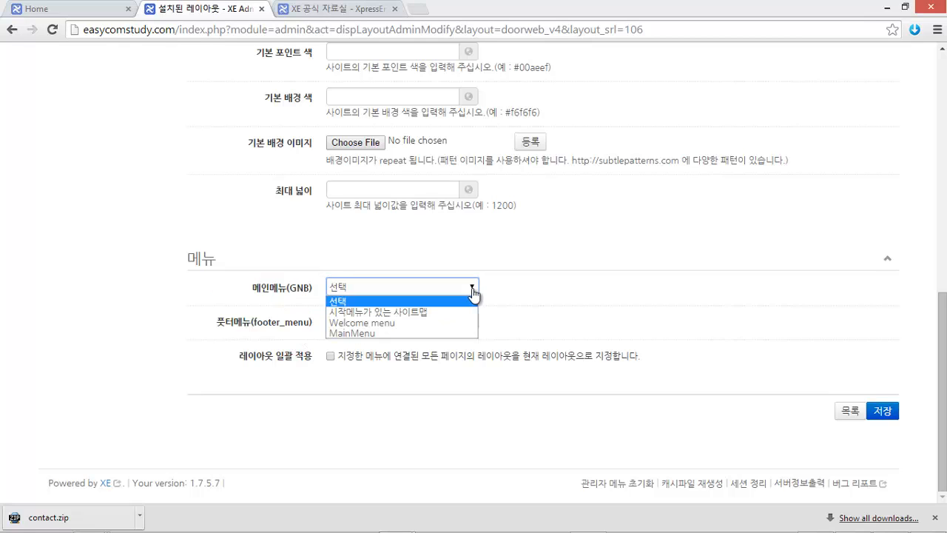
click(379, 334)
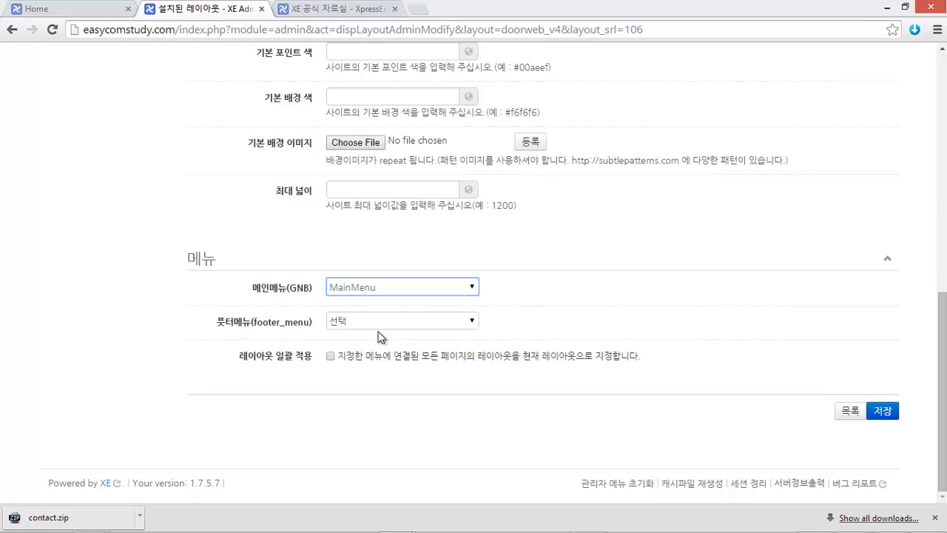
Step: Enable applying this layout to all pages linked to the chosen menu (레이아웃 일괄 적용) and save the layout settings
mouse_move(394, 300)
mouse_down()
mouse_move(282, 305)
mouse_move(240, 268)
mouse_move(504, 263)
mouse_move(395, 302)
mouse_up()
mouse_move(326, 352)
mouse_down()
mouse_move(328, 361)
mouse_move(401, 342)
mouse_up()
drag(435, 423, 444, 420)
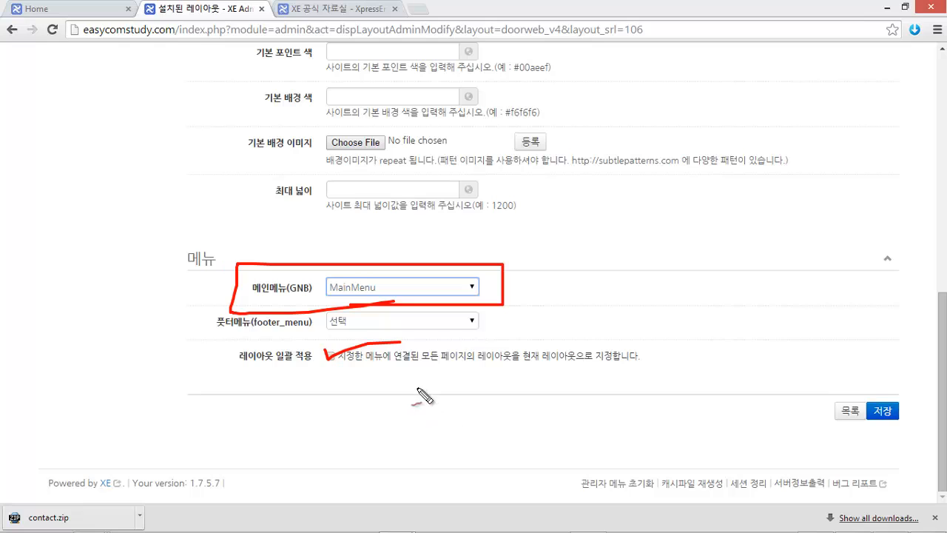
key(Escape)
click(331, 357)
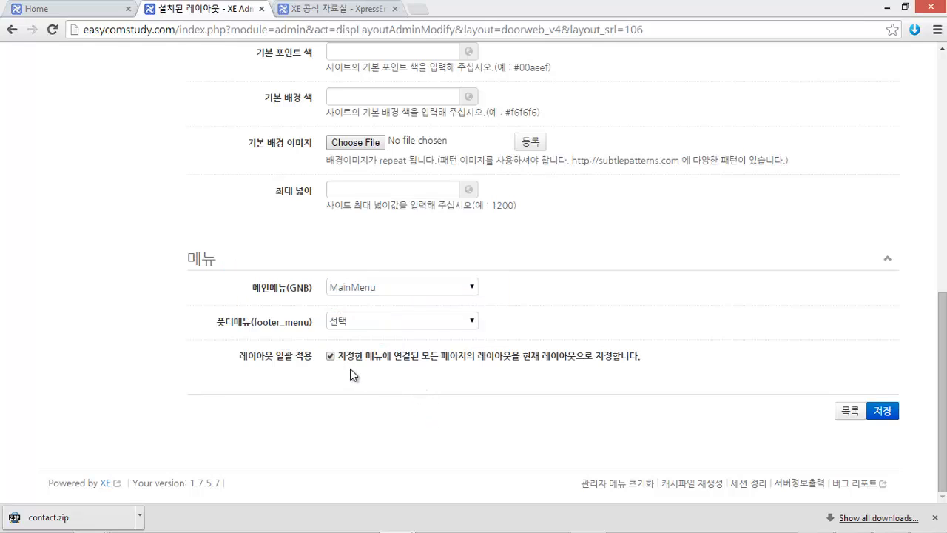
click(883, 413)
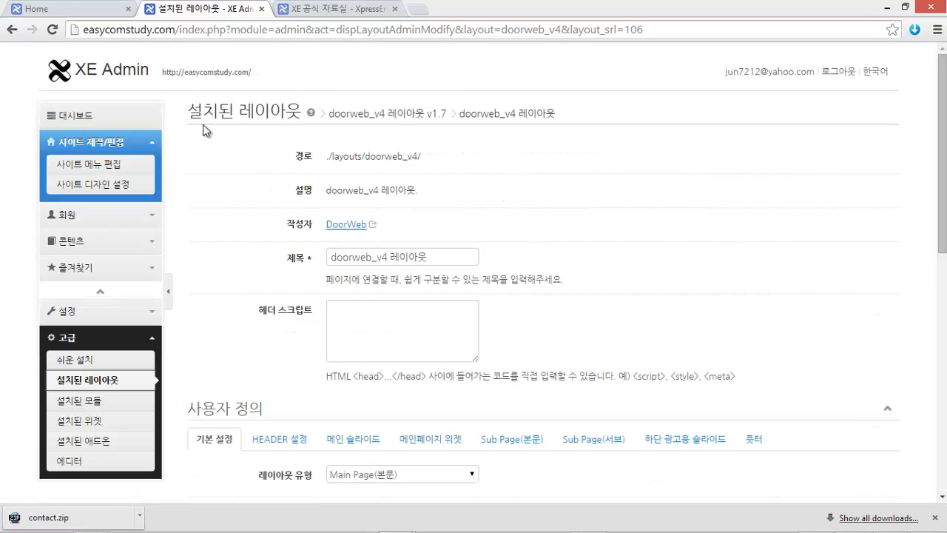
Step: Reload the site's front page to check the navigation menu, and view the page linked from HTML & CSS
click(71, 10)
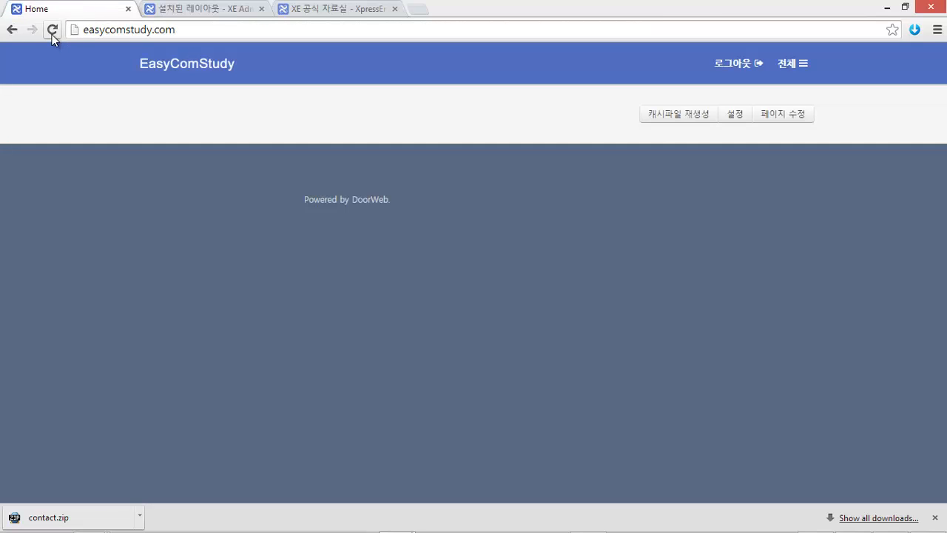
click(52, 34)
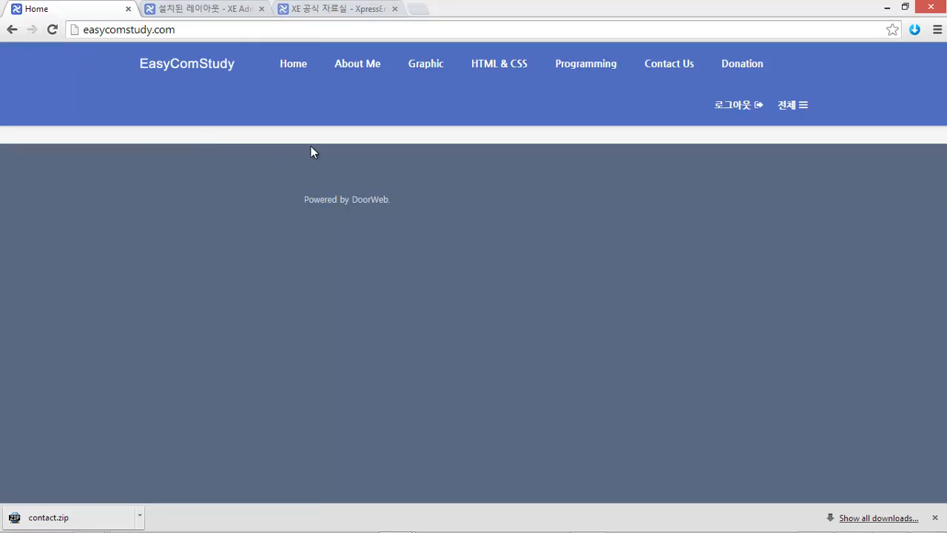
click(497, 67)
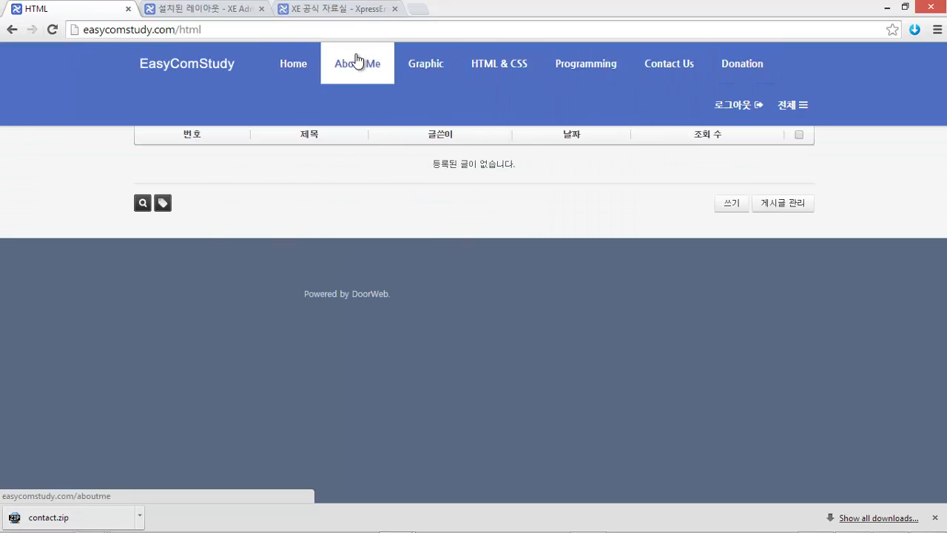
Step: Visit the site's Home, About Me and Photoshop pages to check that each one uses the new layout
mouse_move(502, 76)
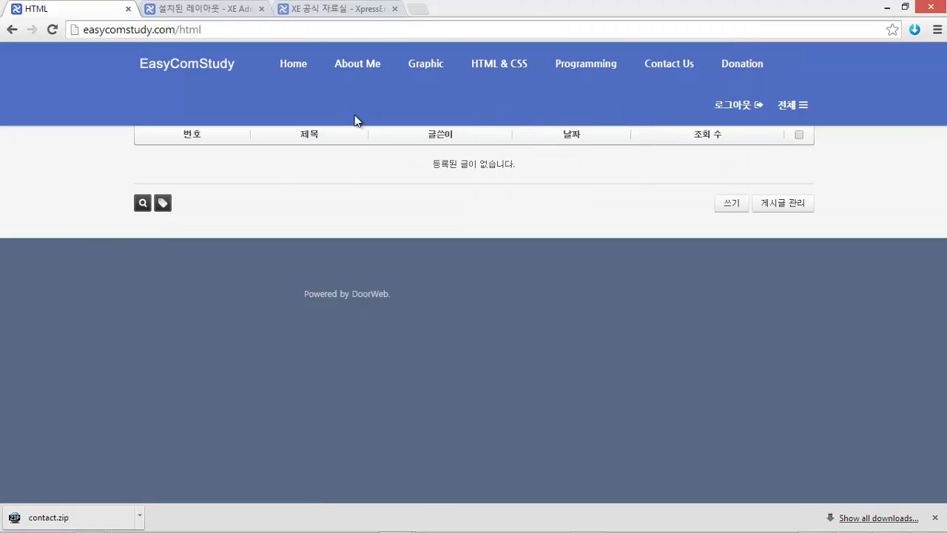
click(291, 66)
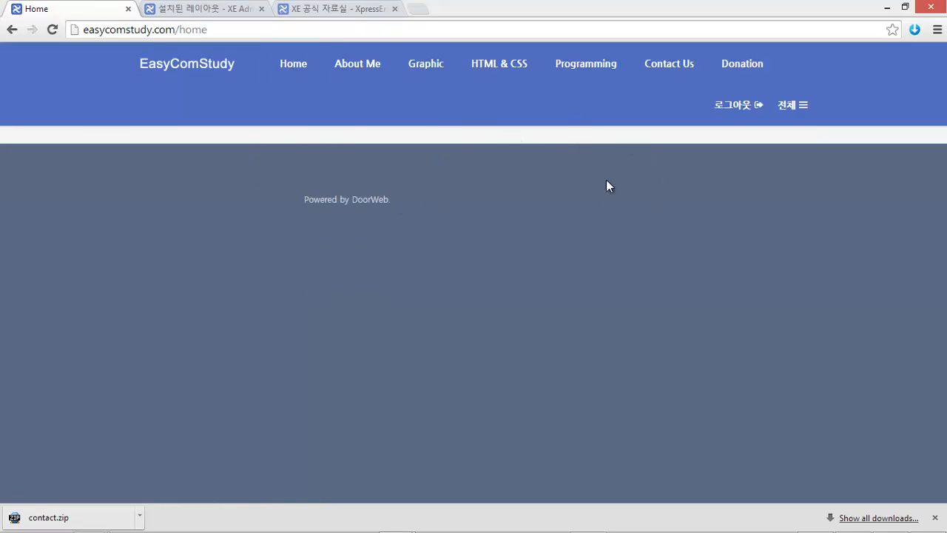
click(359, 67)
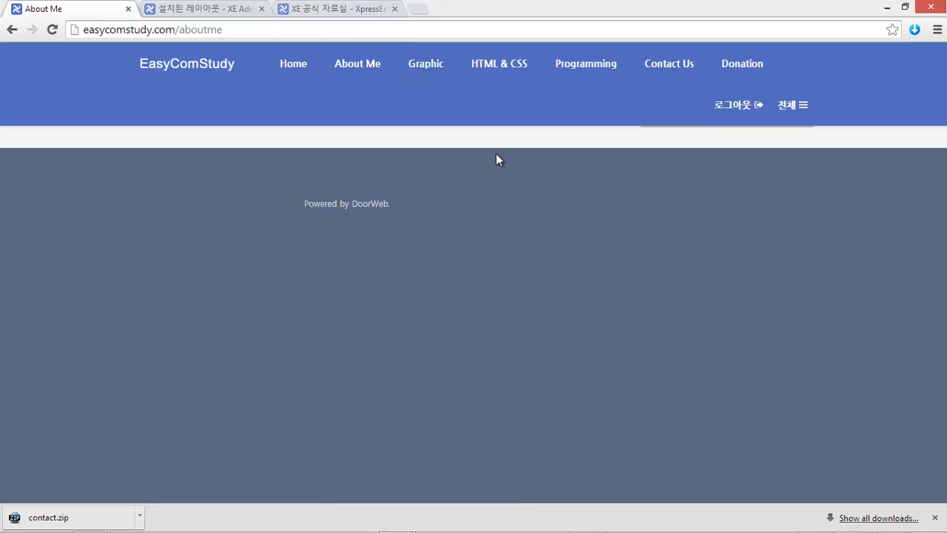
mouse_move(428, 69)
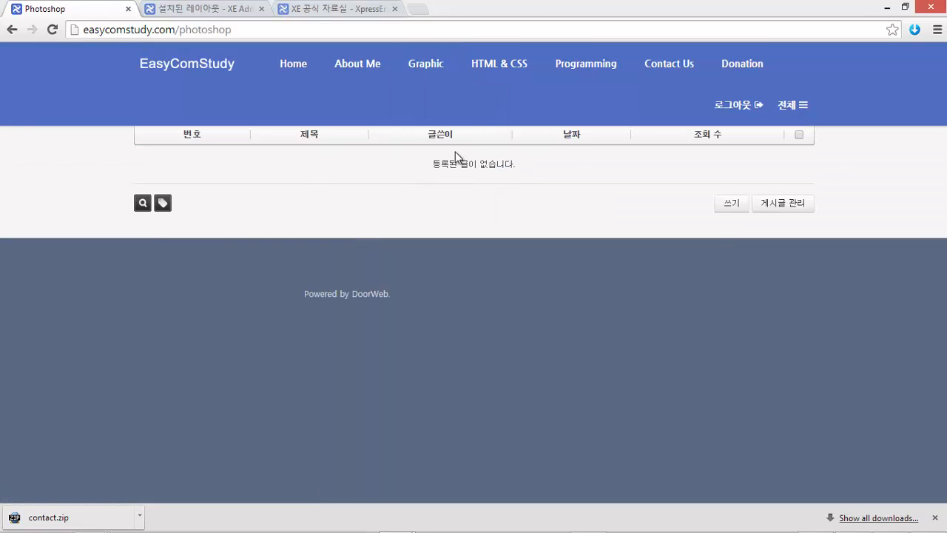
mouse_move(175, 44)
mouse_down()
mouse_move(205, 20)
mouse_move(197, 46)
mouse_move(180, 46)
mouse_up()
key(Escape)
Step: View the Contact Us page and examine its form's Subject, Email, and Question and Comment fields
click(669, 68)
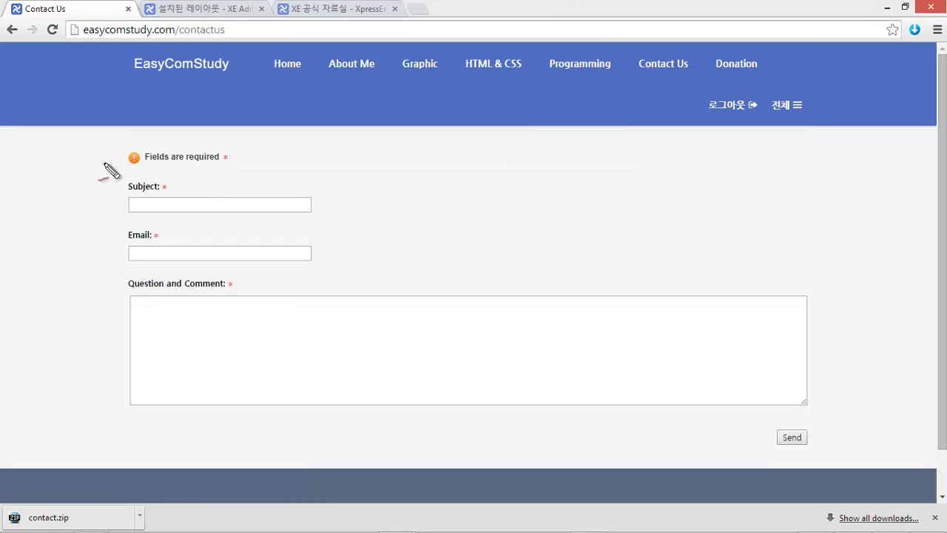
mouse_move(107, 156)
mouse_down()
mouse_move(70, 218)
mouse_move(111, 361)
mouse_up()
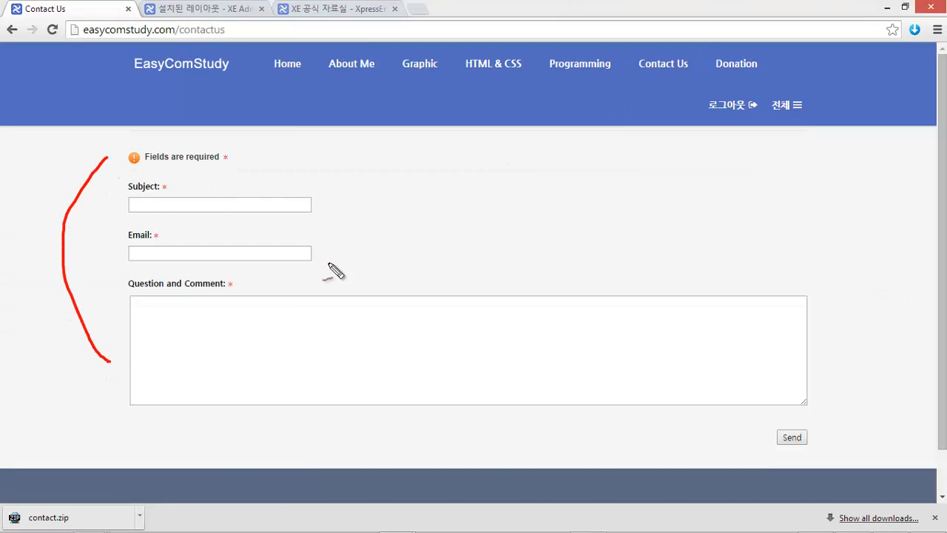
mouse_move(822, 163)
mouse_down()
mouse_move(851, 271)
mouse_move(827, 332)
mouse_up()
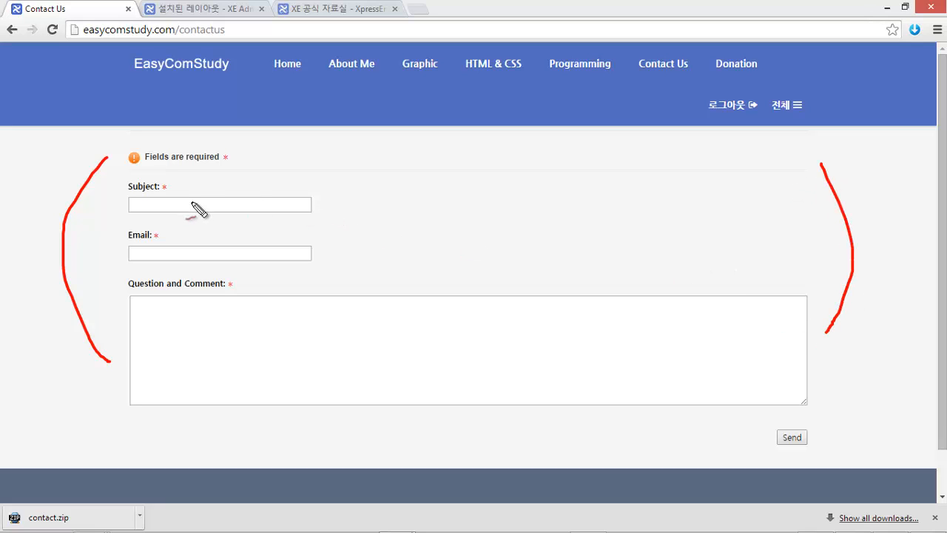
drag(117, 198, 194, 198)
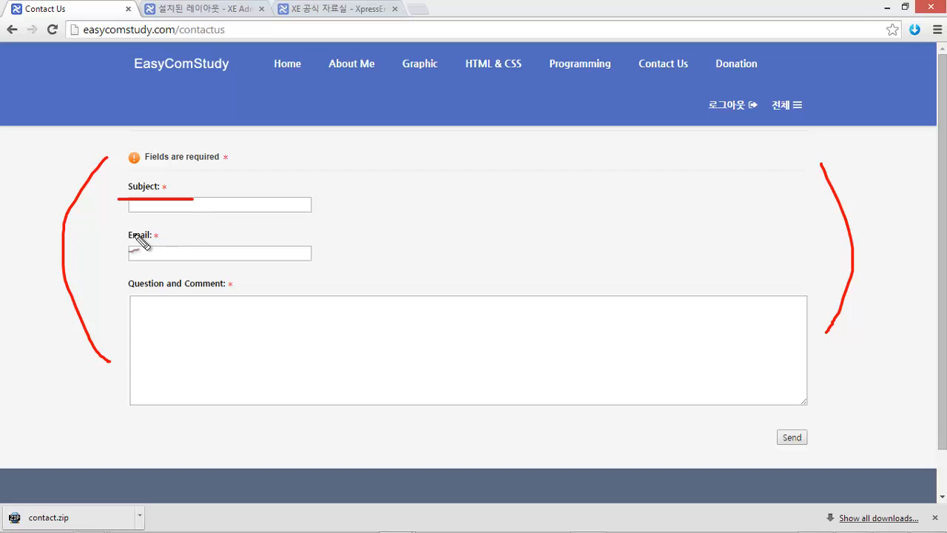
drag(135, 235, 184, 235)
drag(139, 300, 324, 299)
key(Escape)
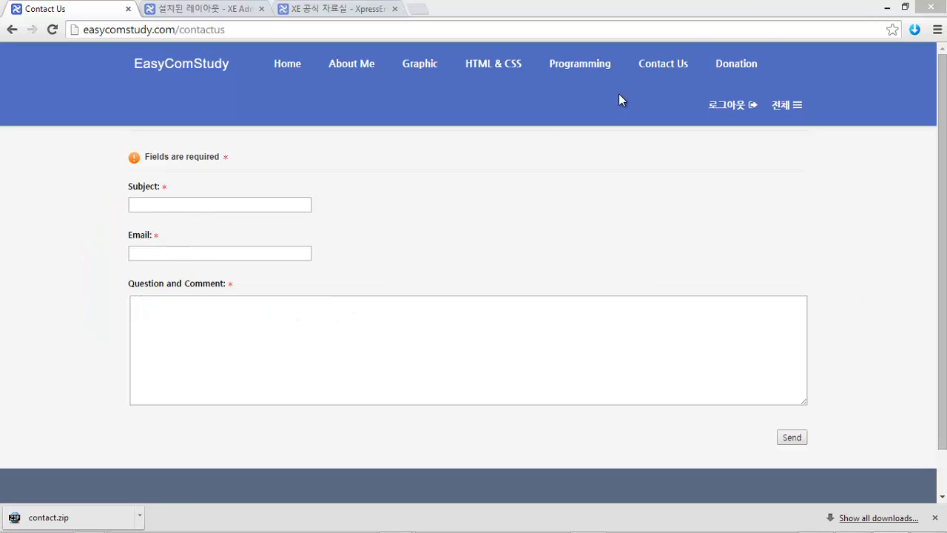
Step: View the Donation page and review the site's main navigation entries from Home to Donation
click(735, 64)
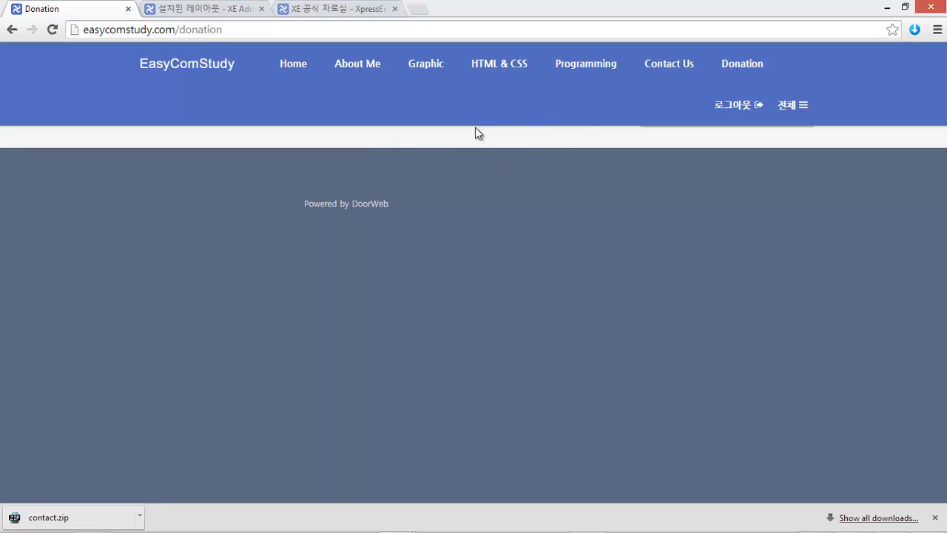
drag(256, 86, 767, 80)
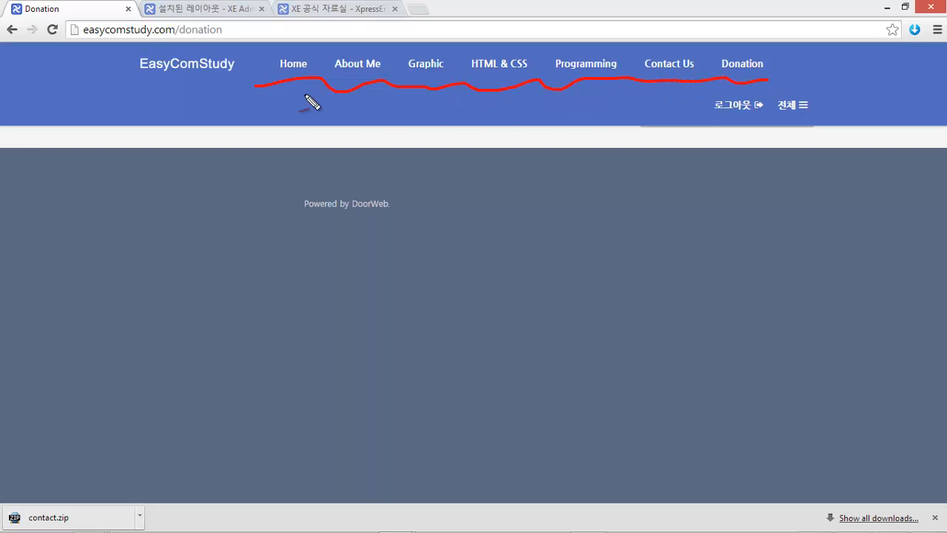
key(Escape)
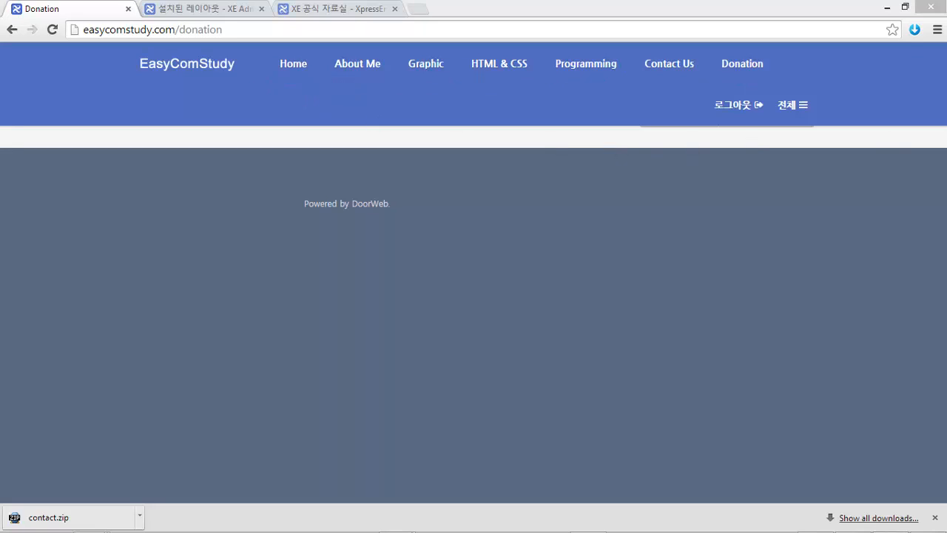